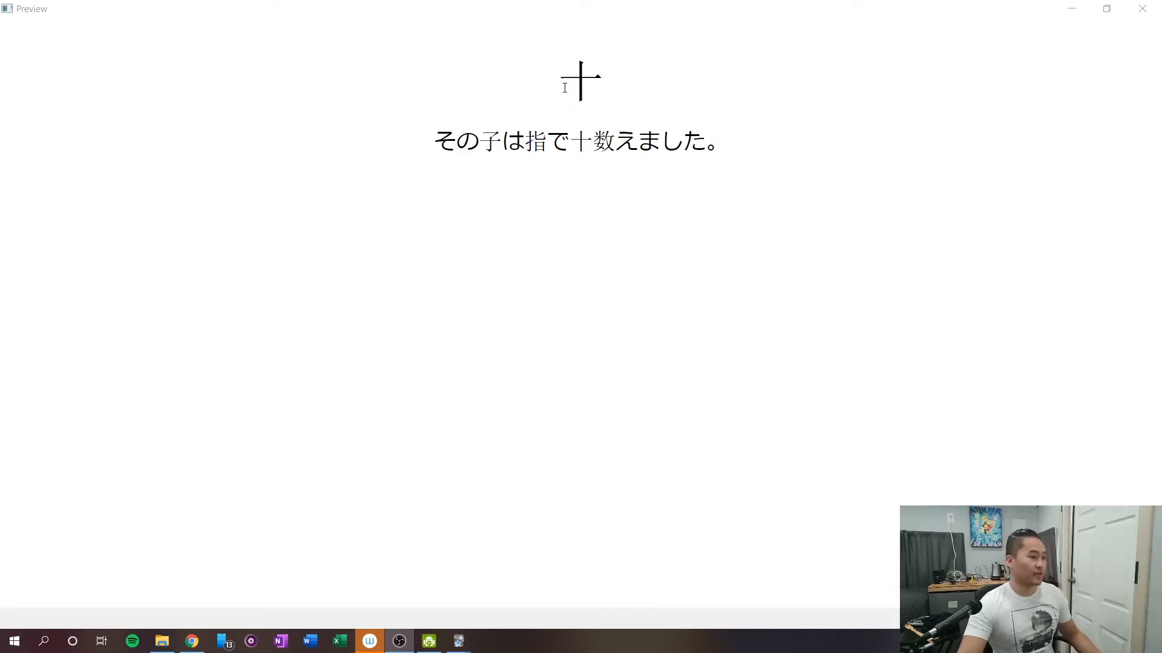
Examine the preview of the 十 card, including its reading, example sentence, answer side and hidden English sentence.
double_click(596, 85)
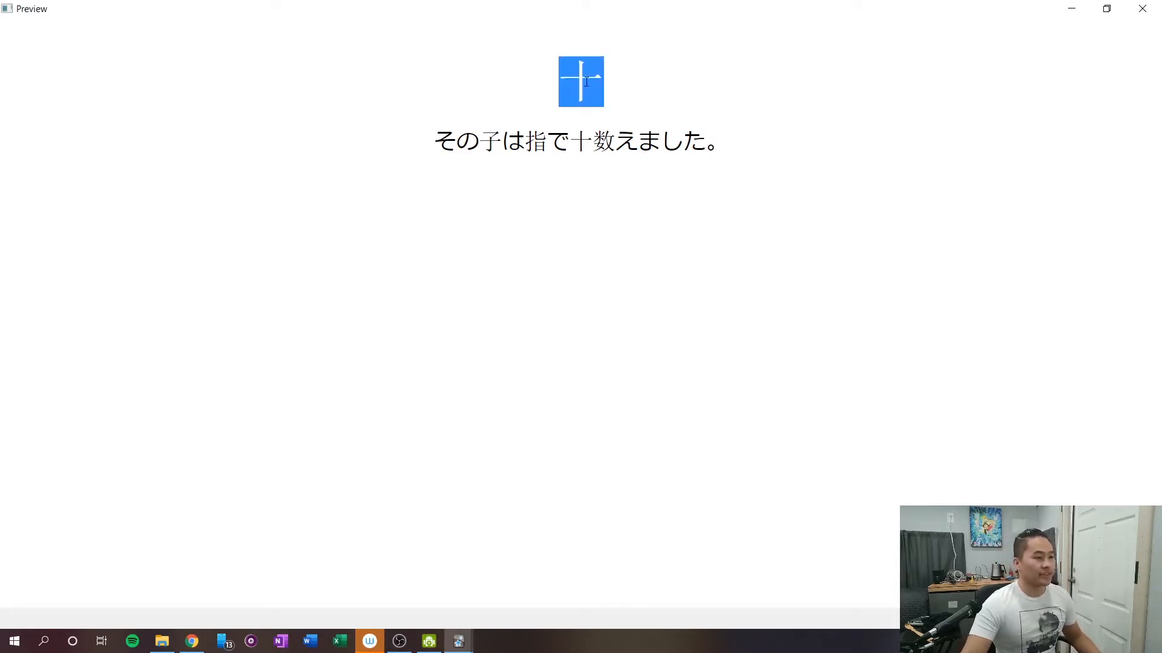
left_click_drag(430, 142, 741, 129)
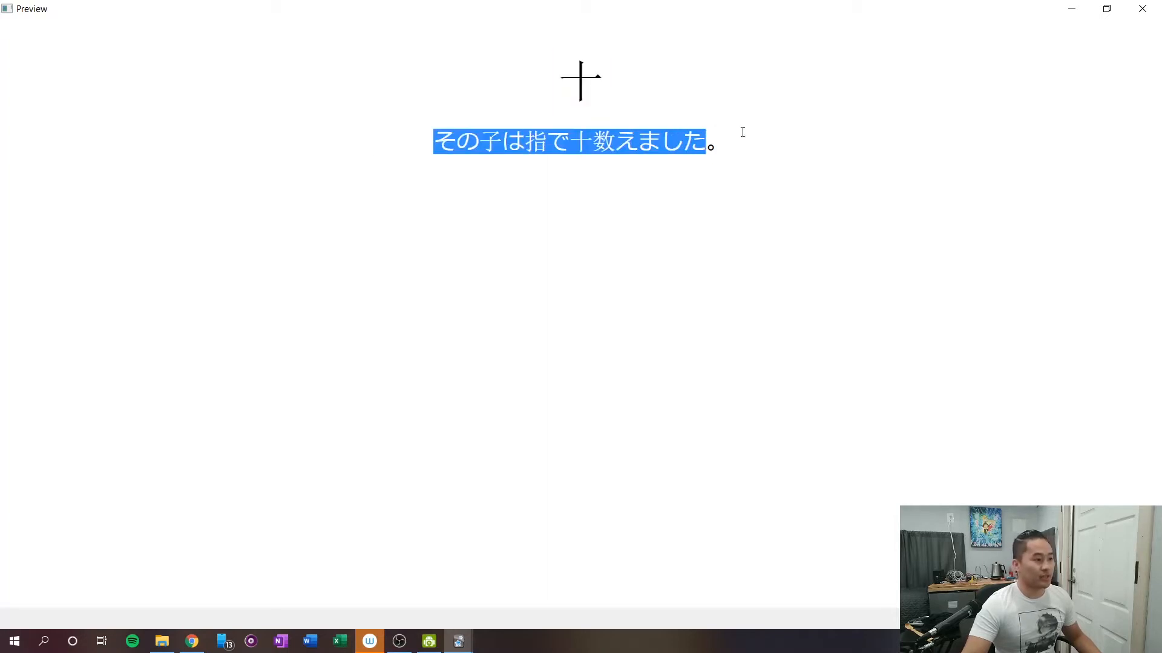
left_click(770, 130)
mouse_move(594, 39)
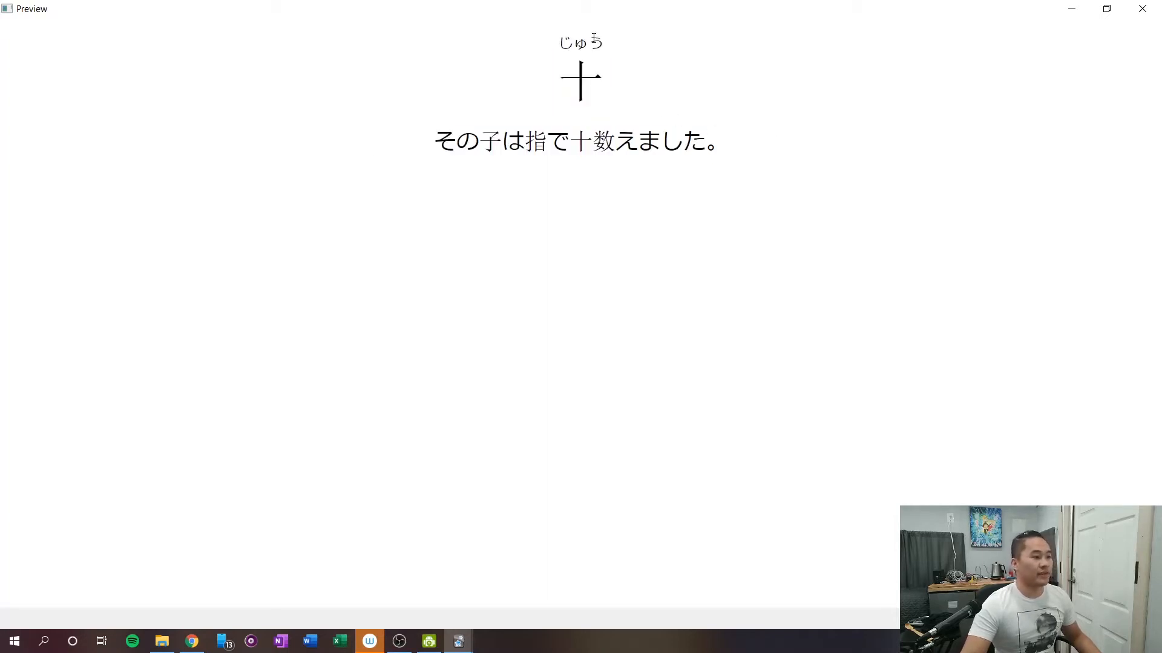
left_click_drag(601, 43, 558, 43)
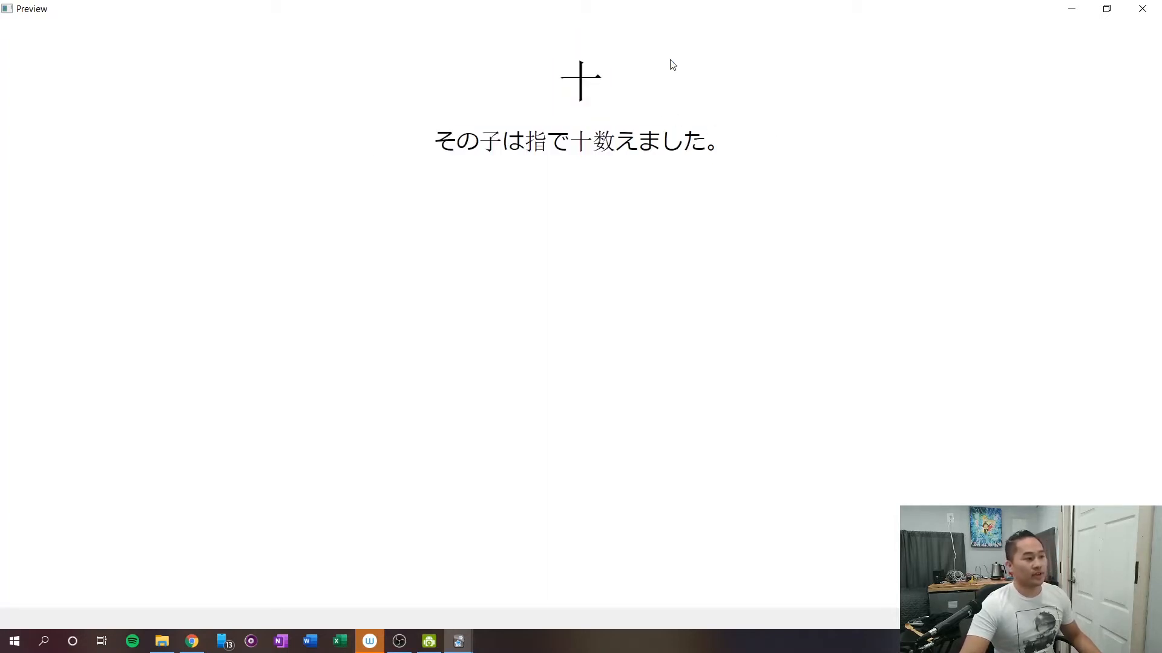
left_click(631, 59)
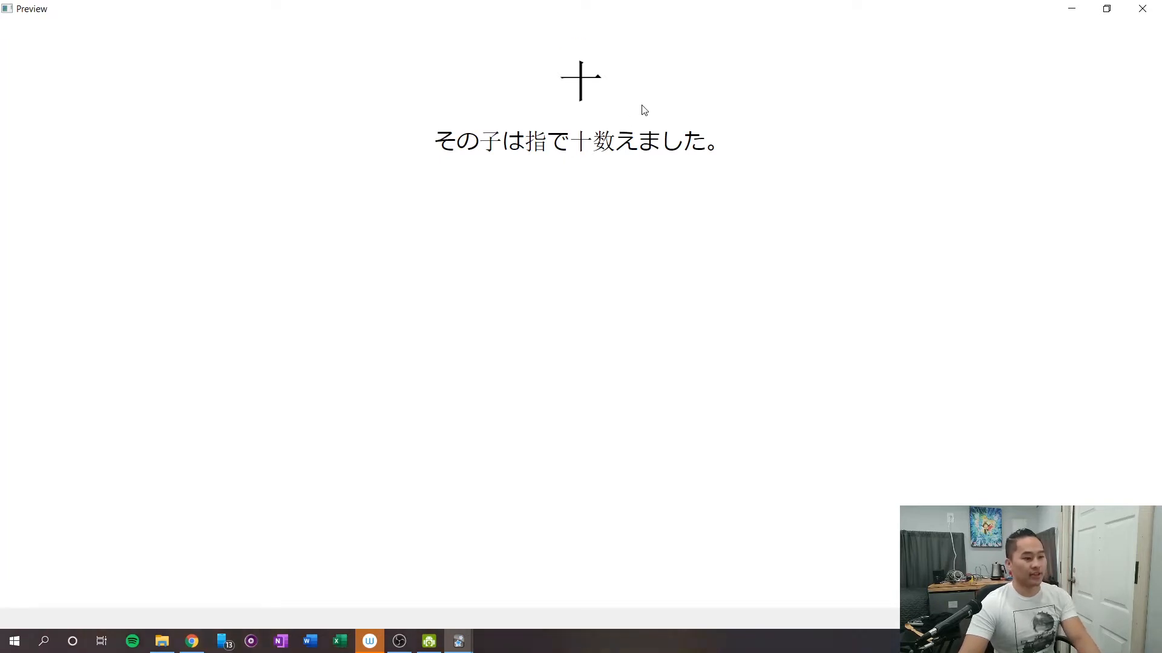
key("Right")
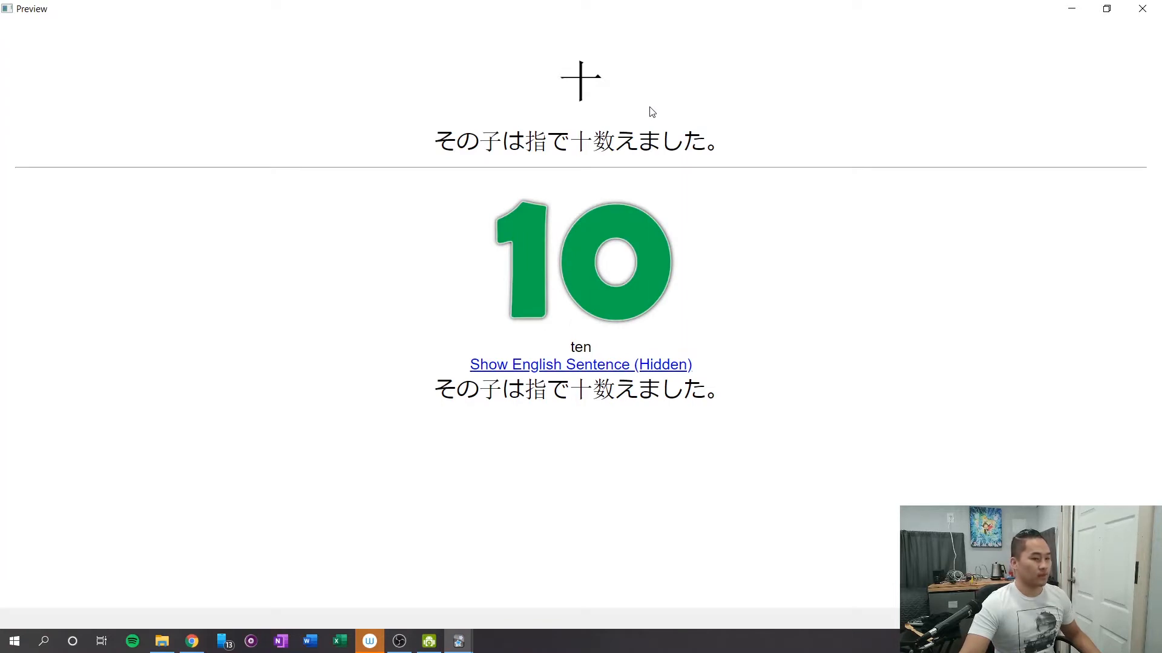
left_click(515, 367)
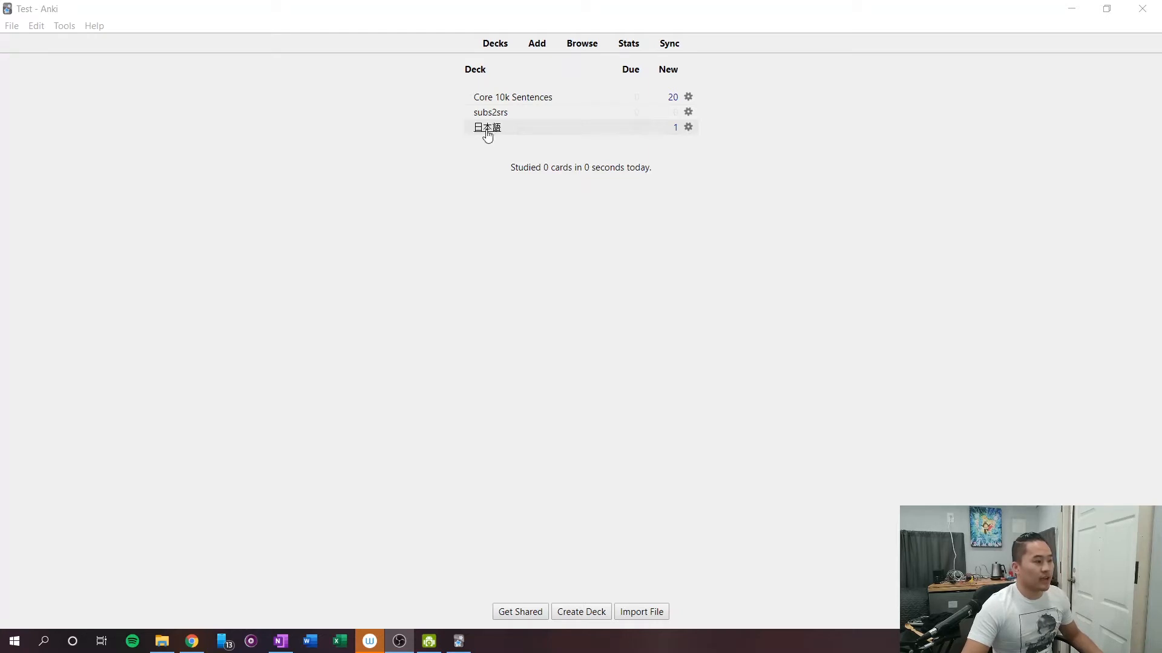
Open the card browser and list the cards of the 日本語 deck.
left_click(576, 43)
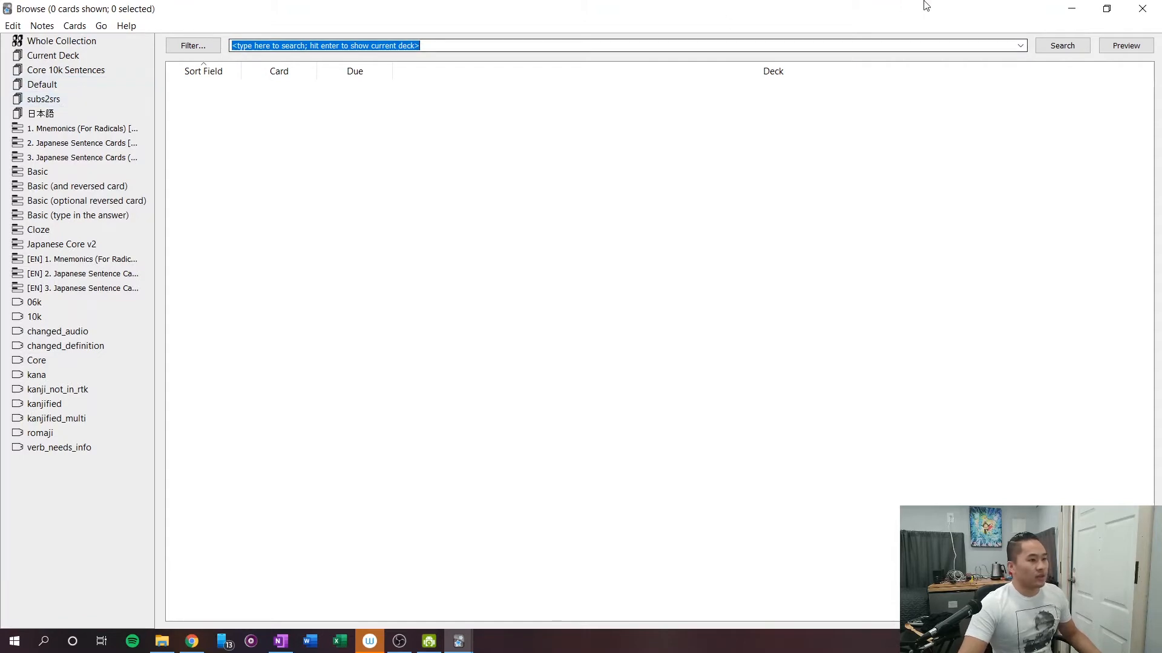
left_click(1142, 8)
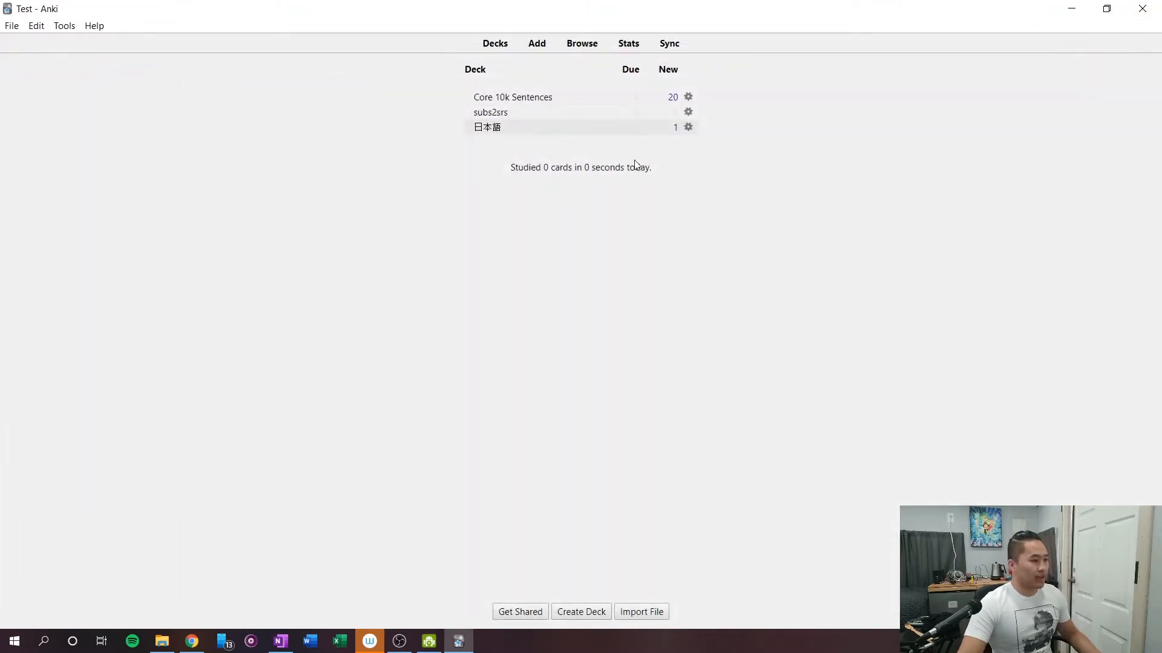
left_click(582, 45)
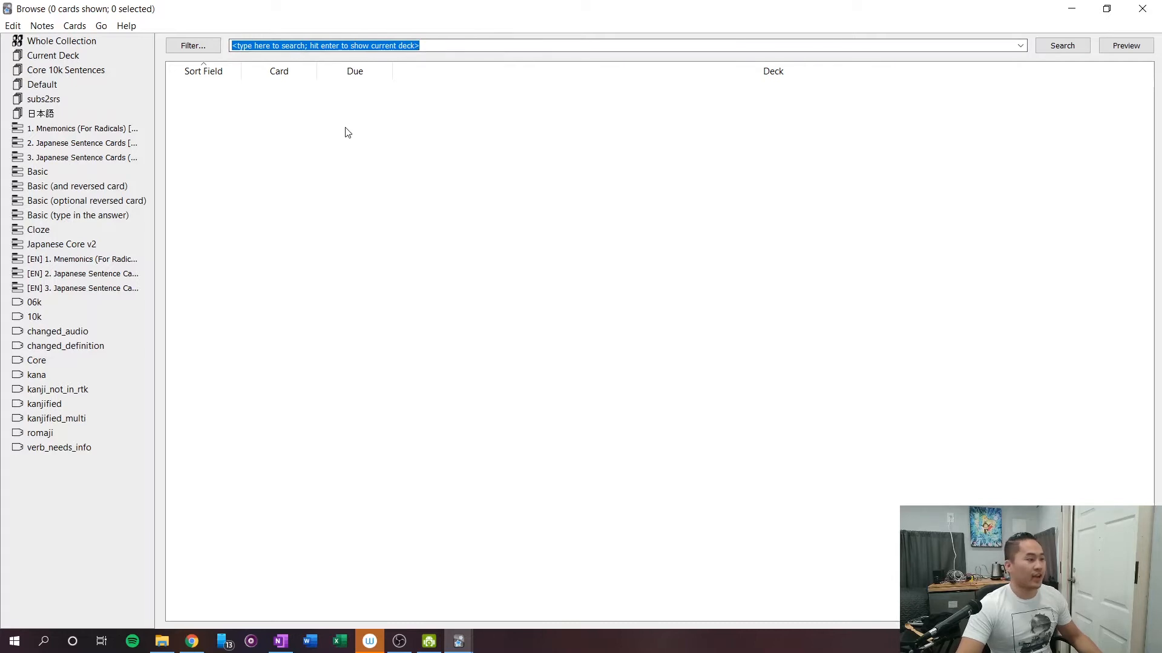
left_click(53, 116)
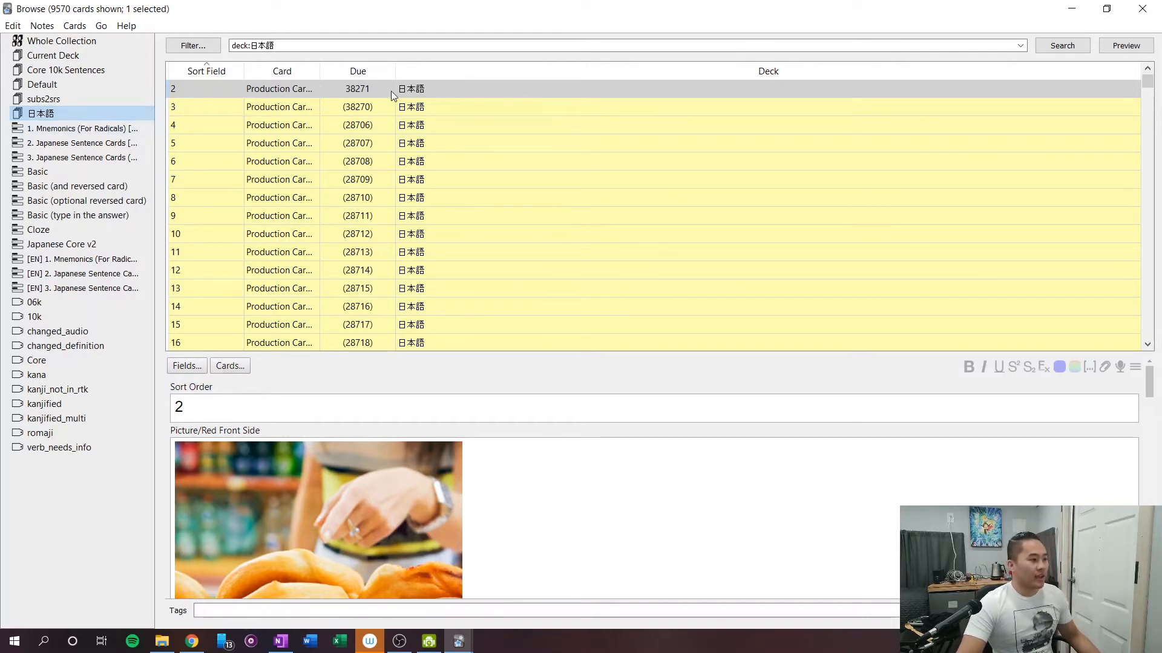
scroll(299, 143, "down", 17)
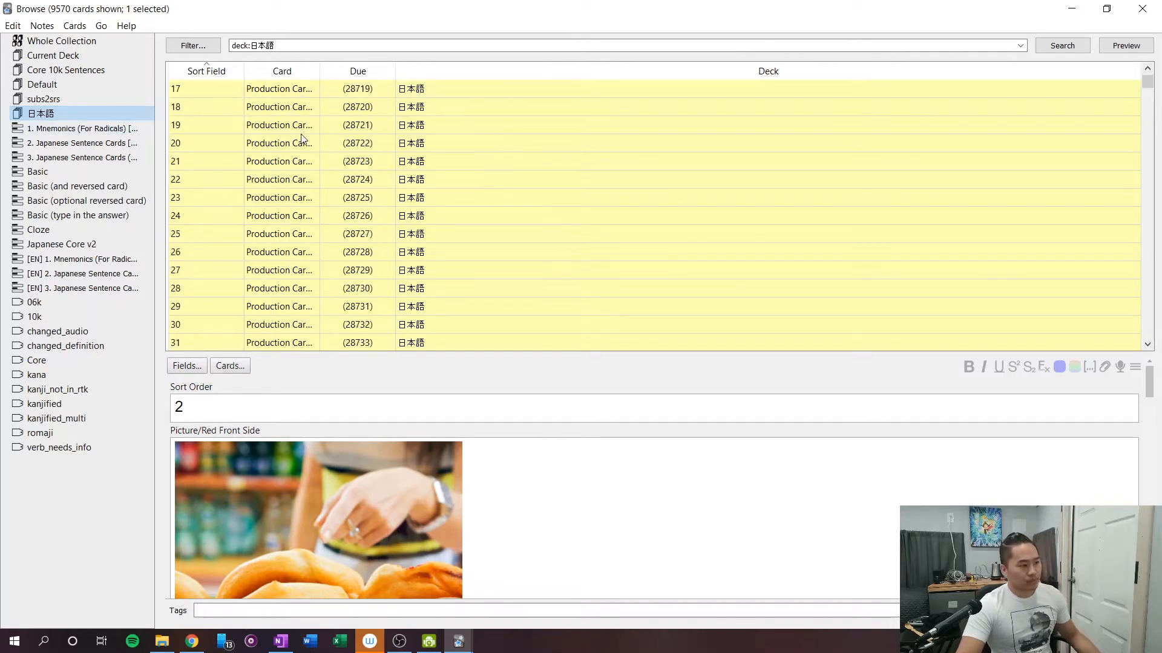
scroll(299, 144, "down", 13)
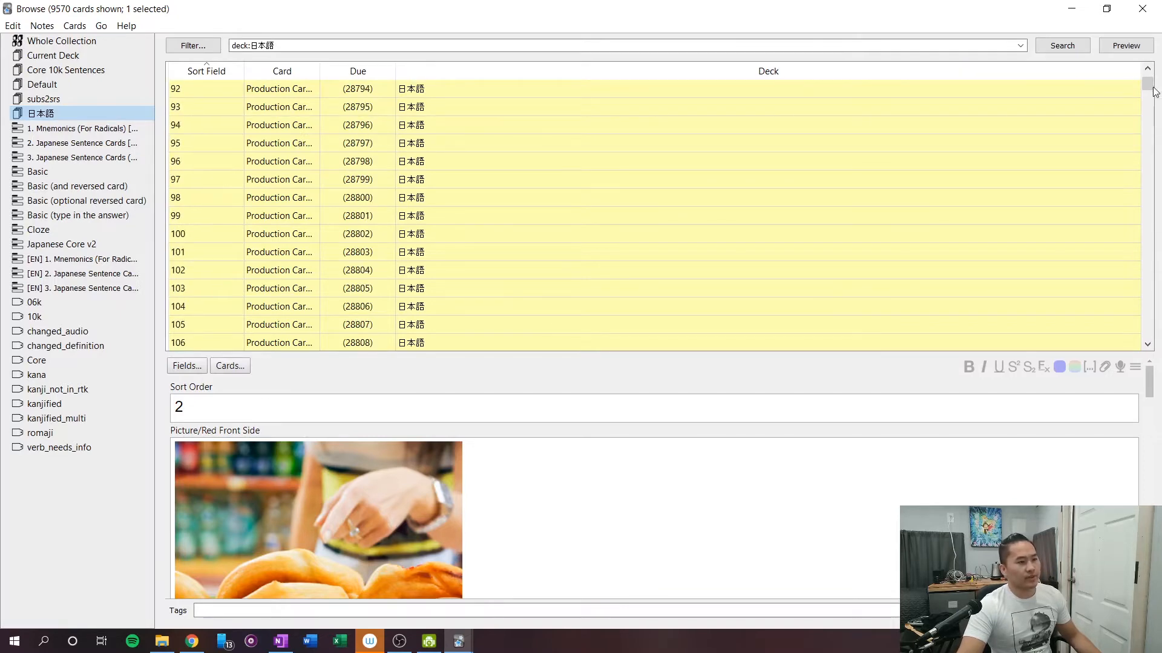
left_click_drag(1148, 84, 1141, 111)
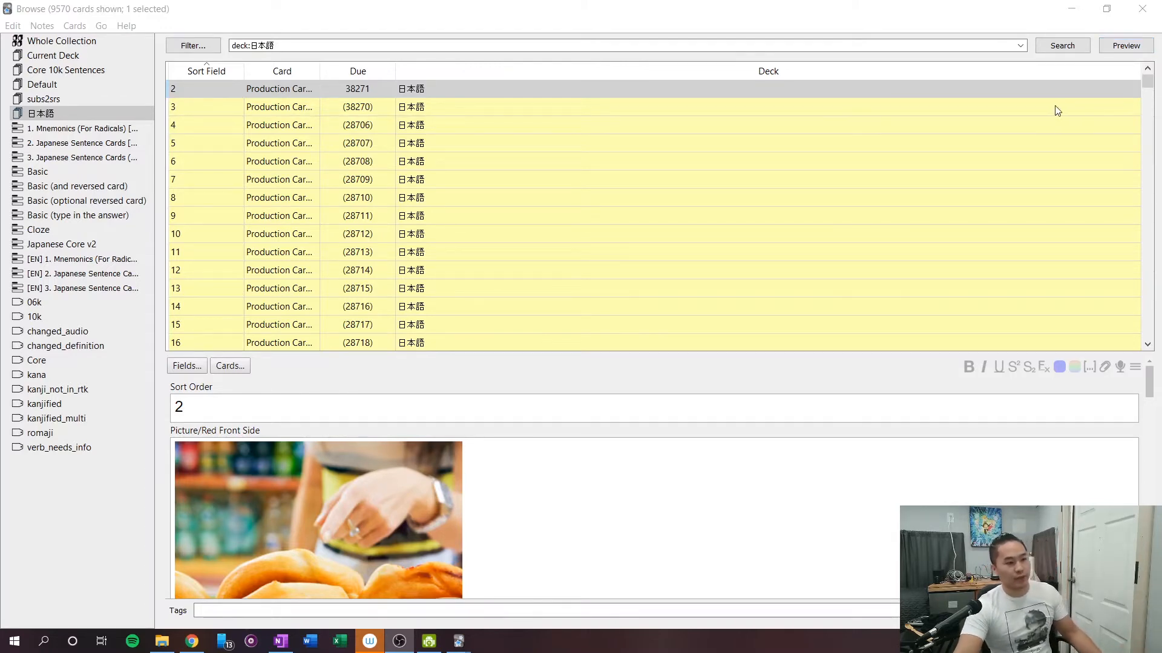
Preview the front and answer side of the deck's first card, and close the preview.
left_click(1134, 48)
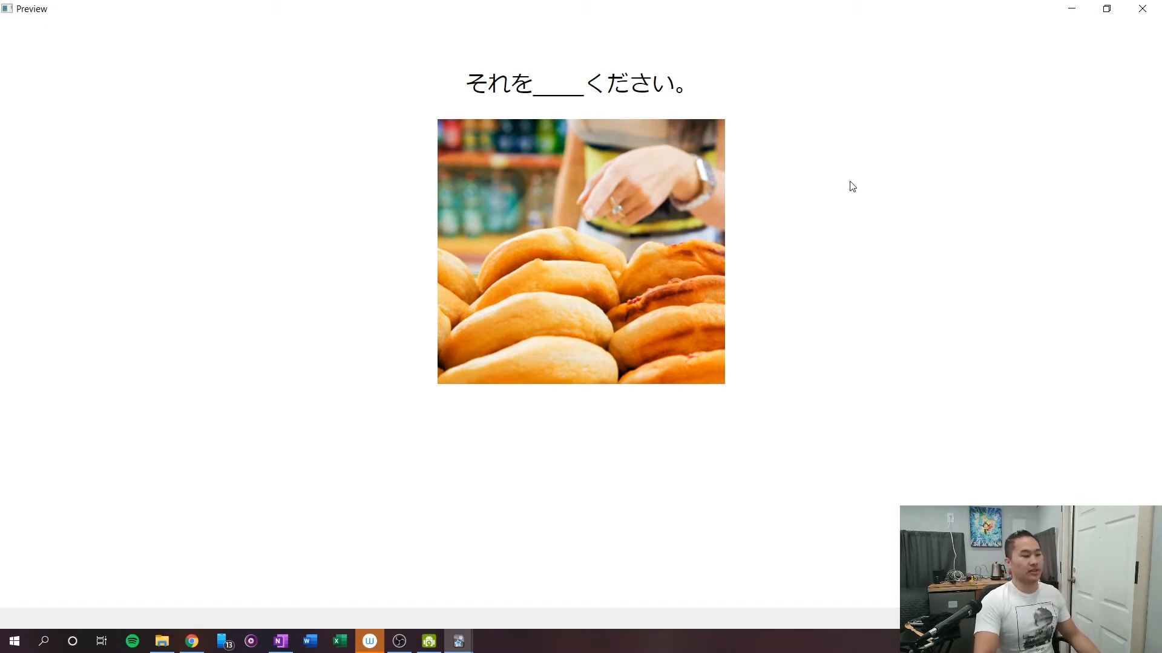
key("Right")
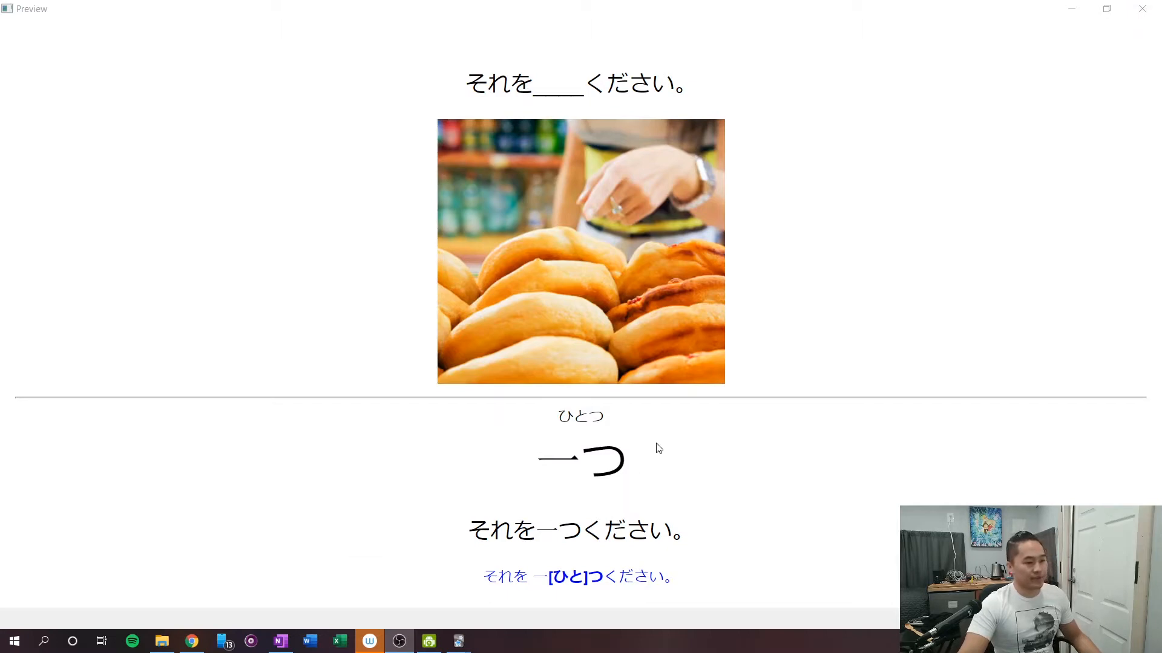
left_click(1143, 8)
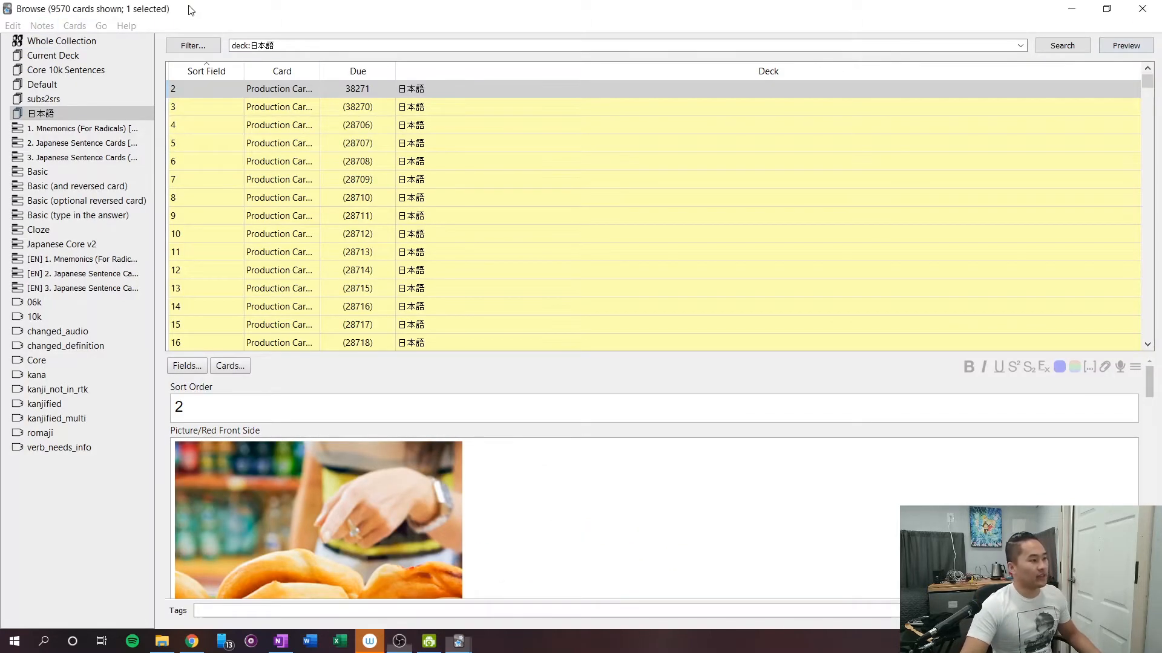
left_click(81, 29)
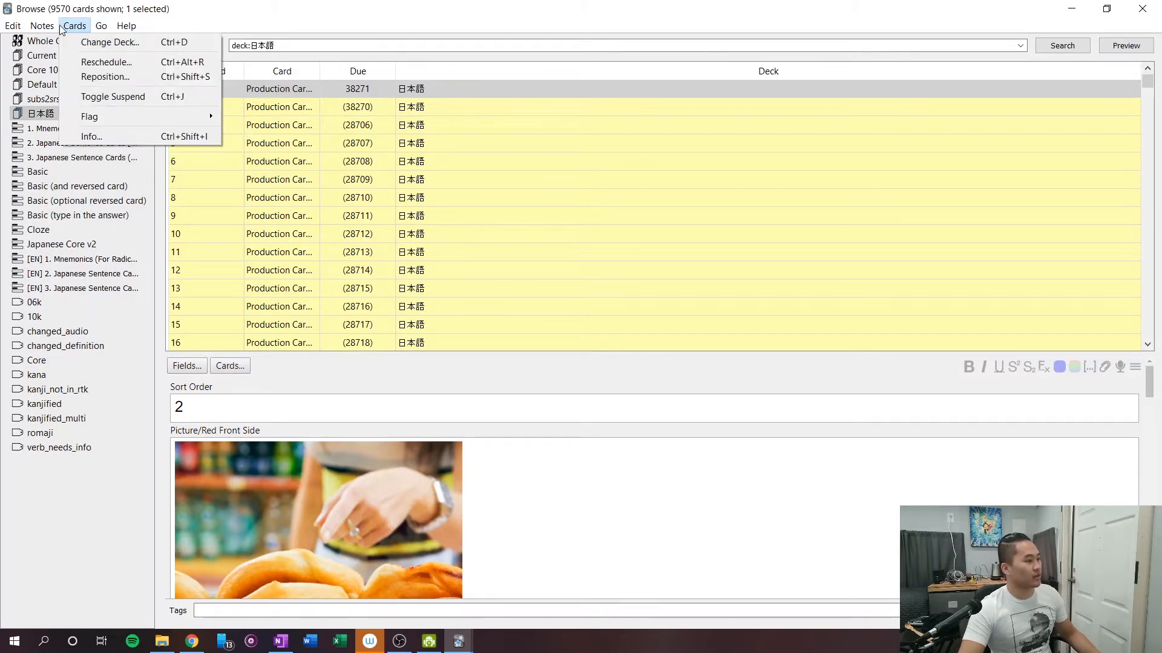
mouse_move(42, 25)
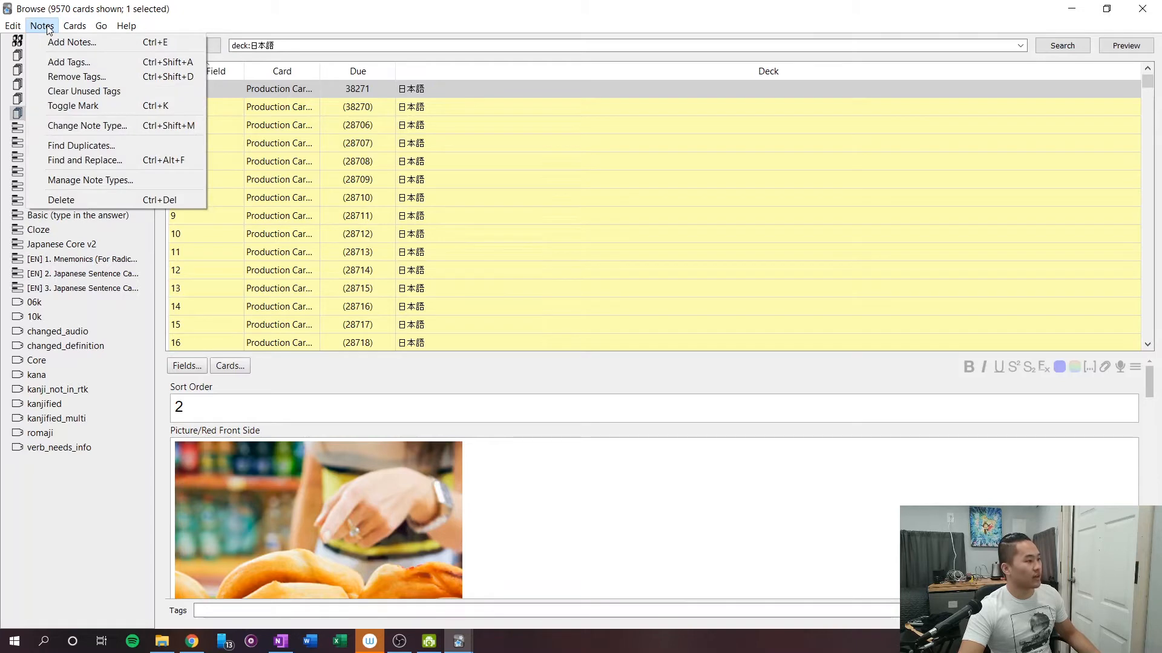
left_click(72, 129)
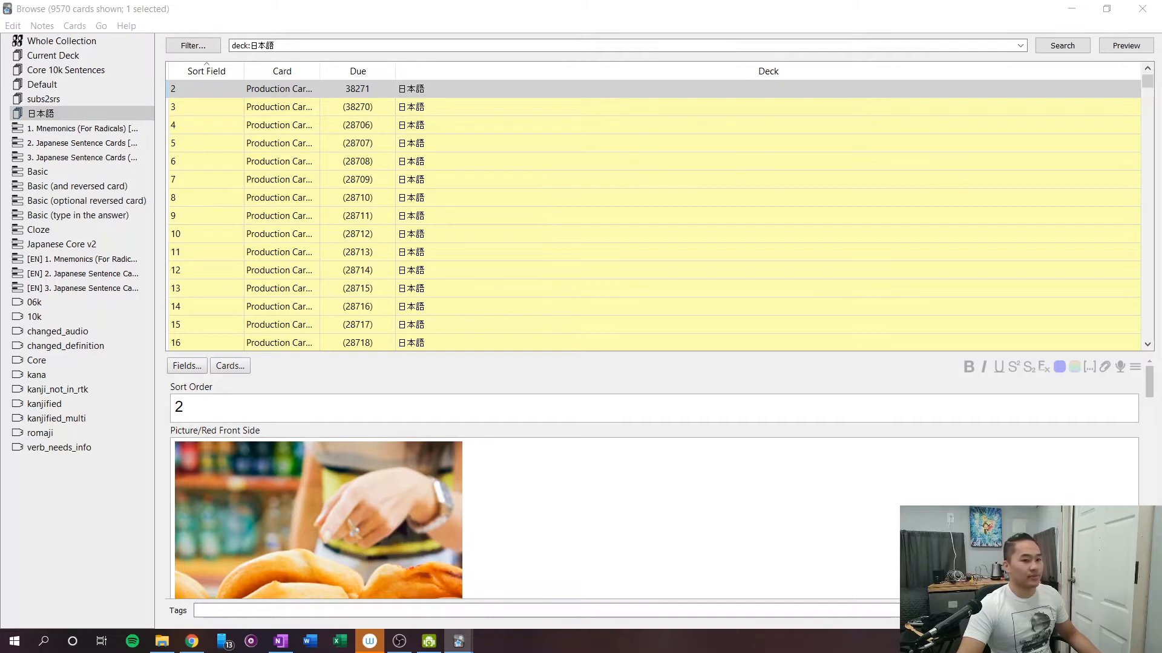
left_click(863, 42)
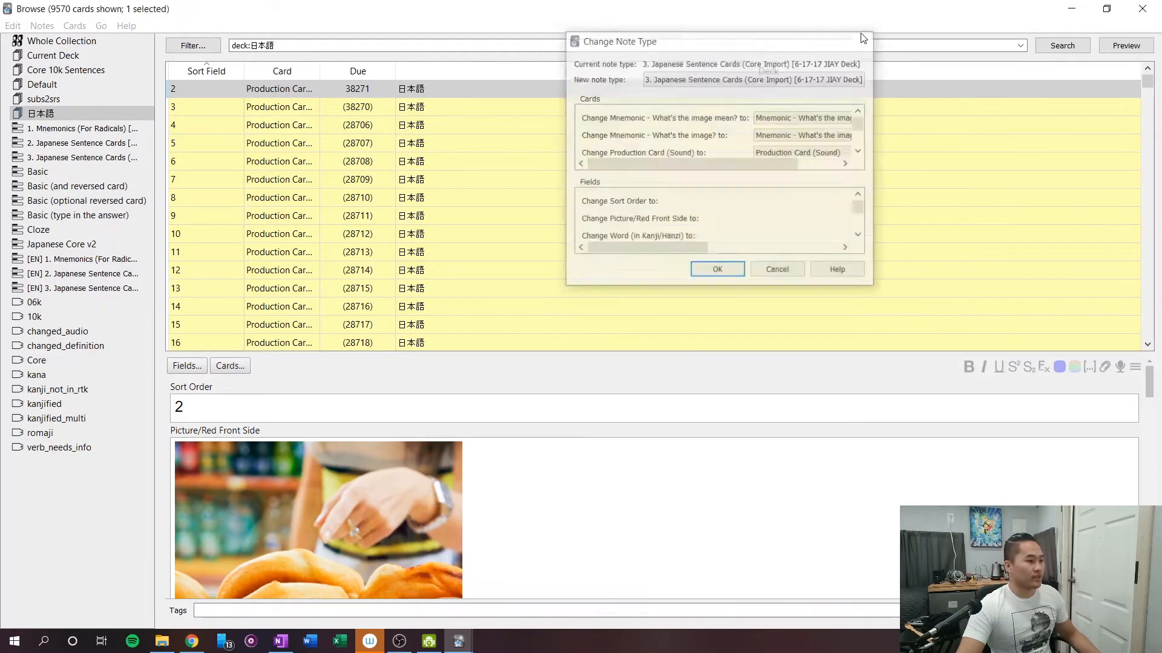
Open the card template editor for the selected card with the Production Card (Sound) card type chosen.
left_click(229, 366)
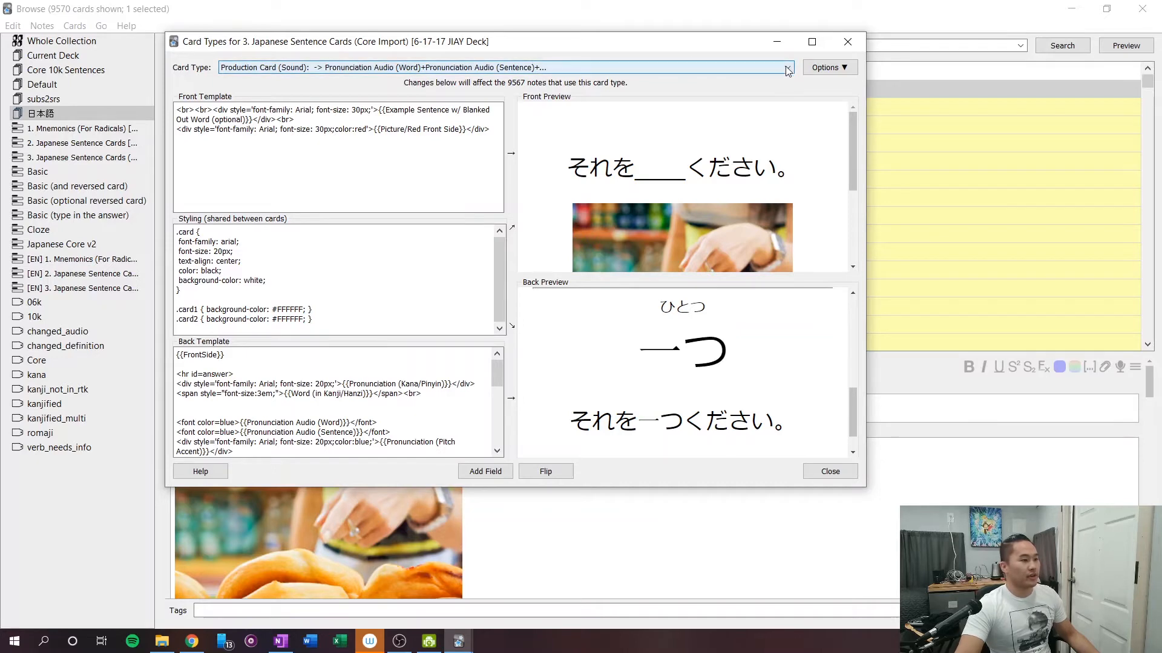
left_click(683, 68)
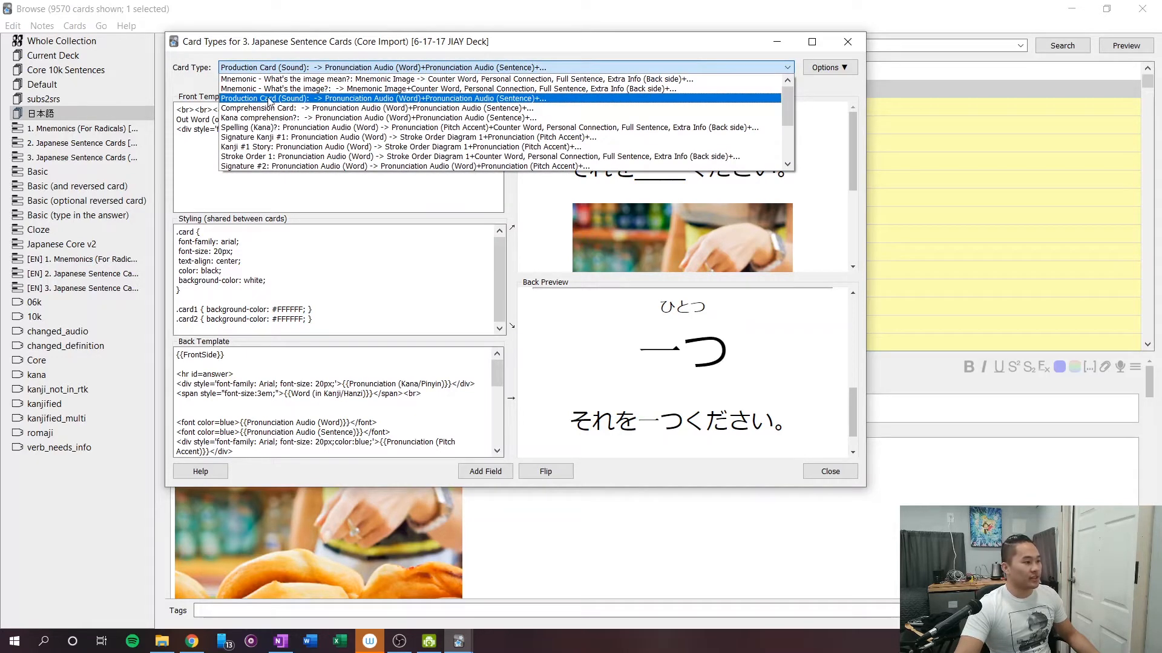
left_click(301, 99)
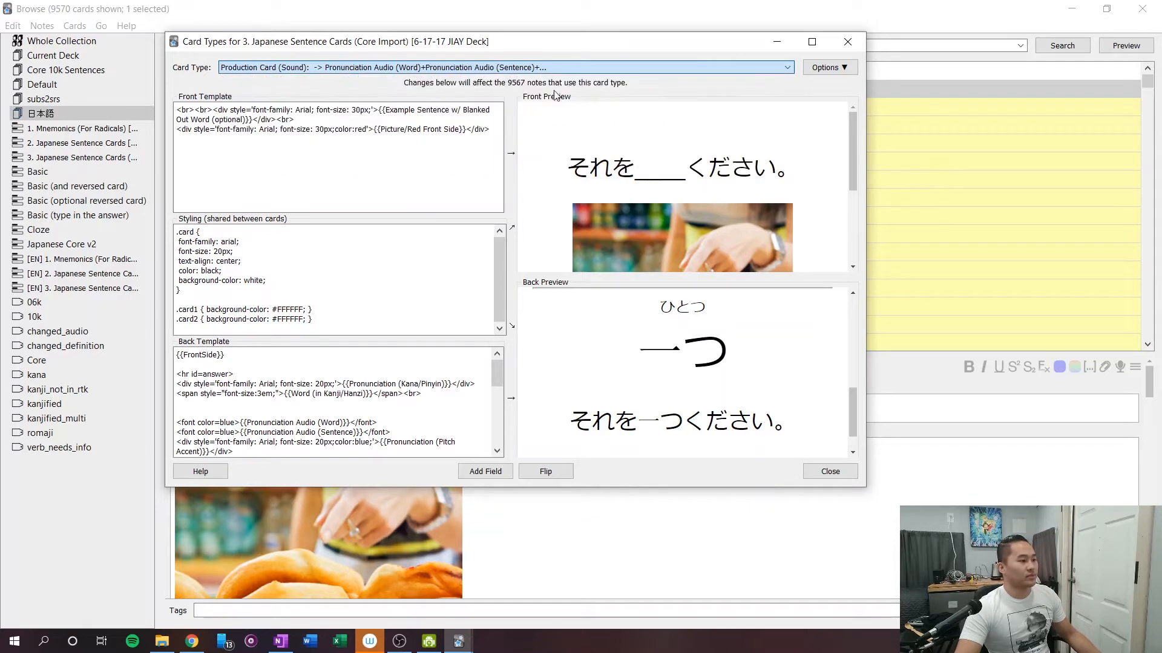
Rename the Production Card (Sound) card type as Reading.
left_click(841, 69)
left_click(843, 71)
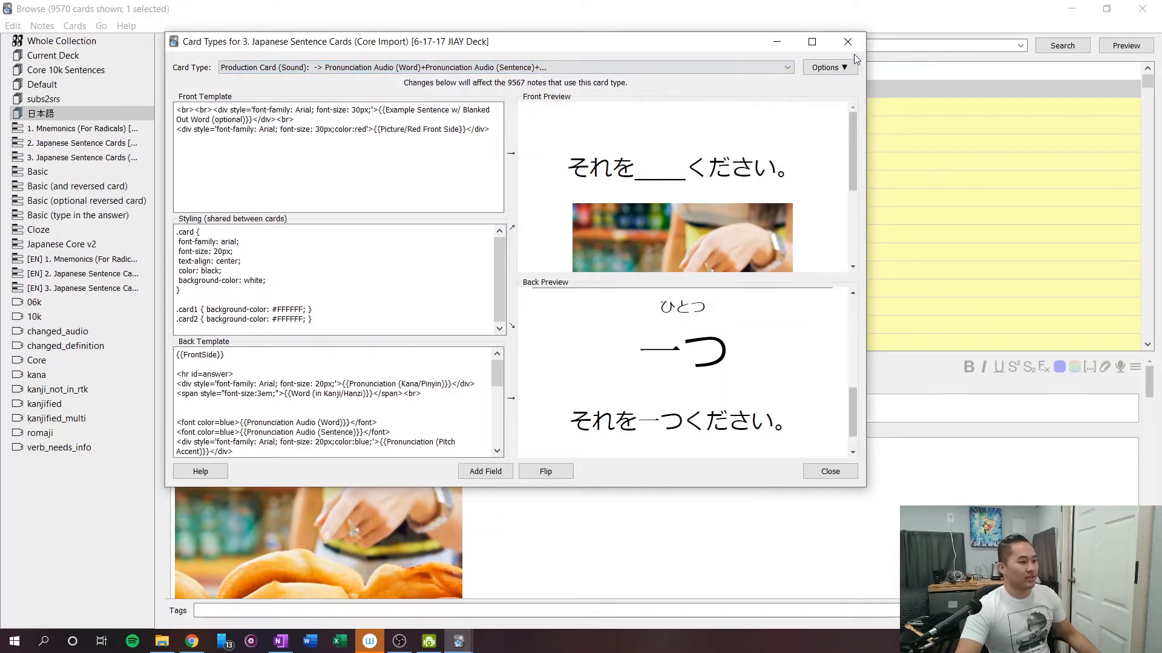
left_click(844, 71)
left_click(844, 70)
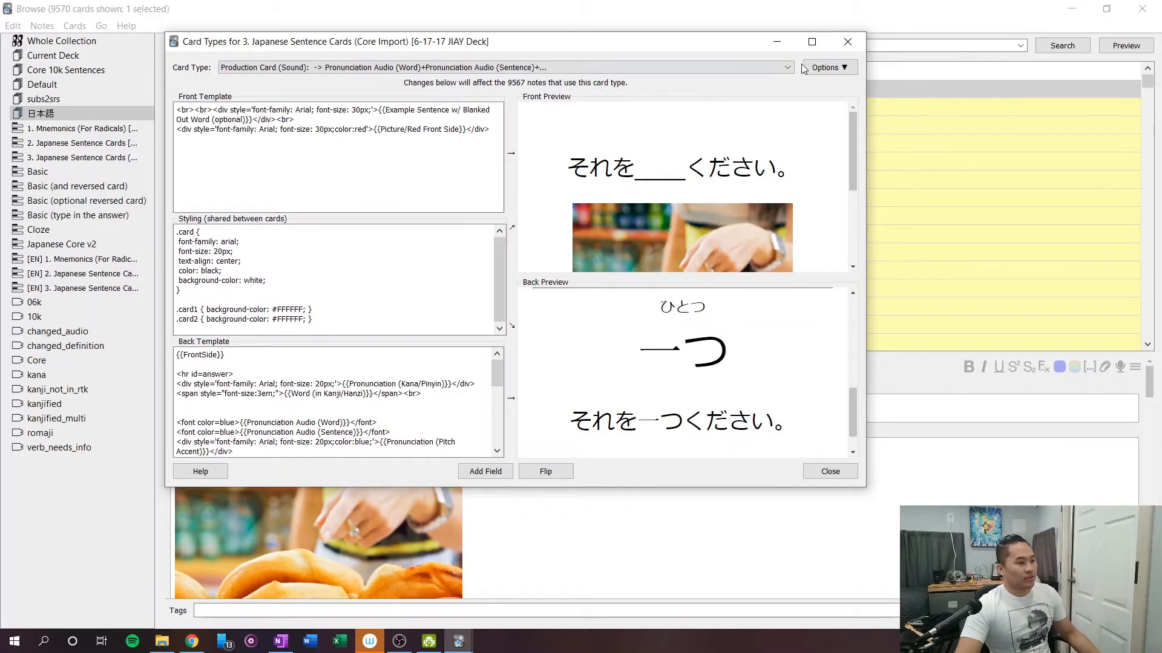
left_click(836, 67)
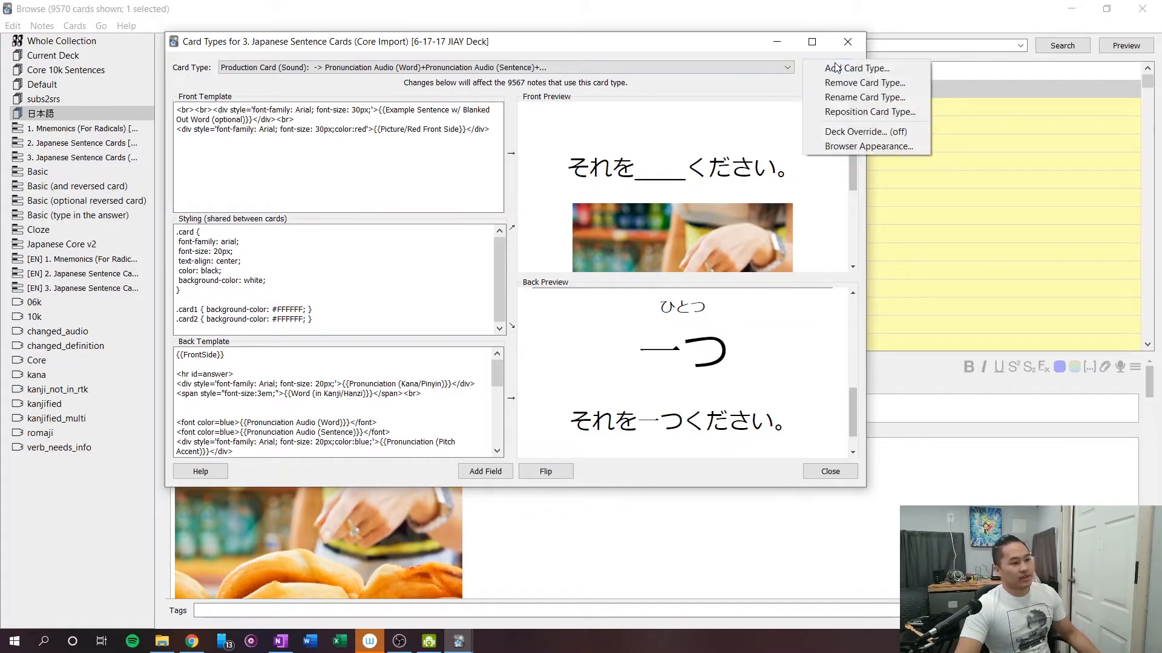
left_click(845, 96)
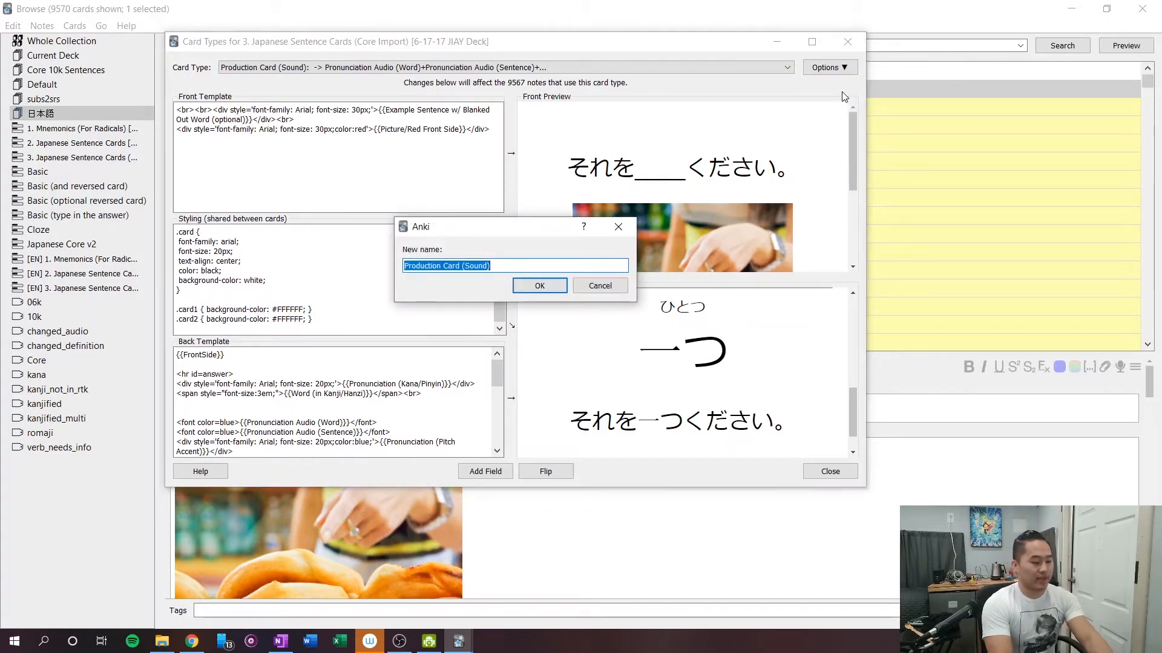
type("Reading")
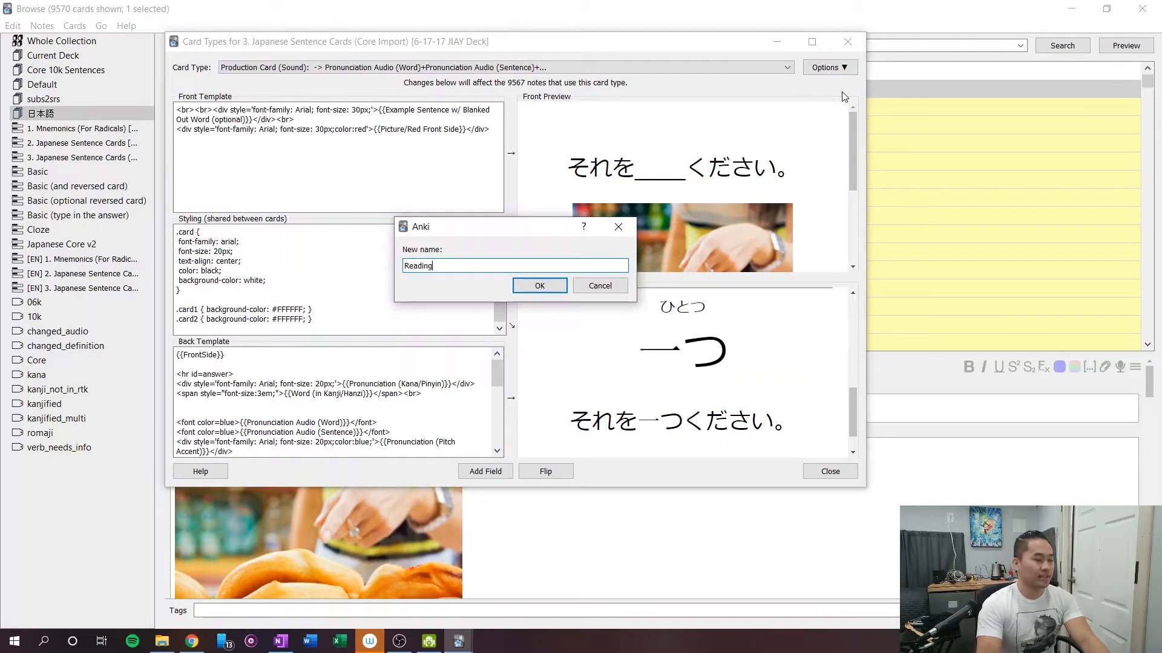
left_click(551, 288)
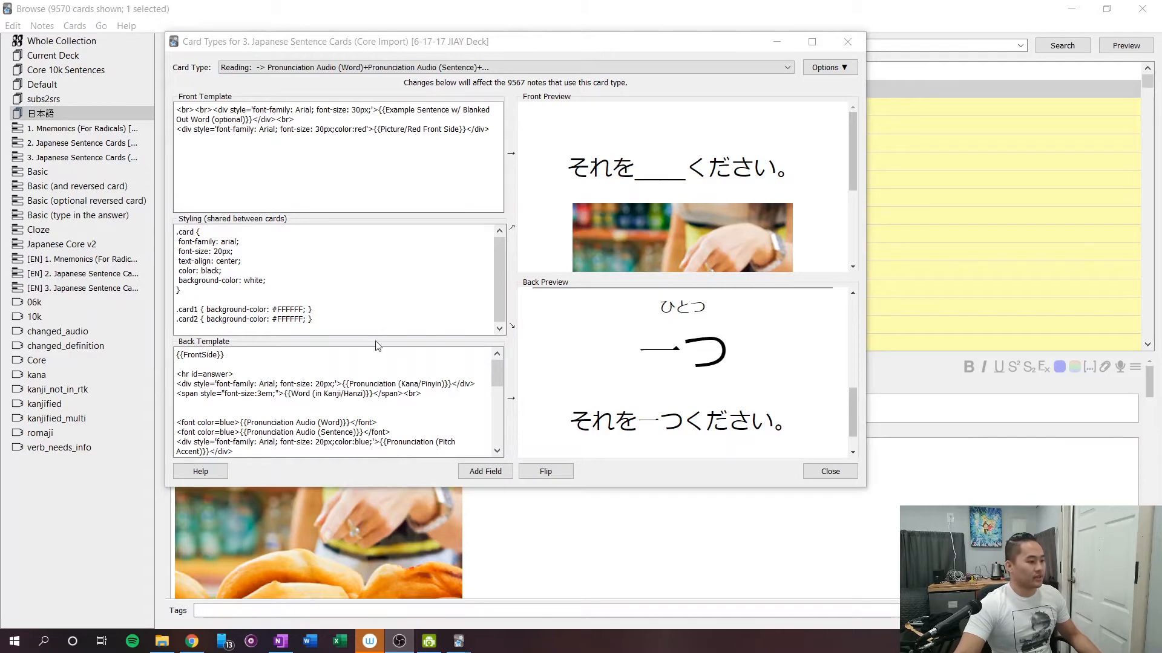
Flip the Reading card type so that its front and back templates swap.
scroll(378, 348, "down", 1)
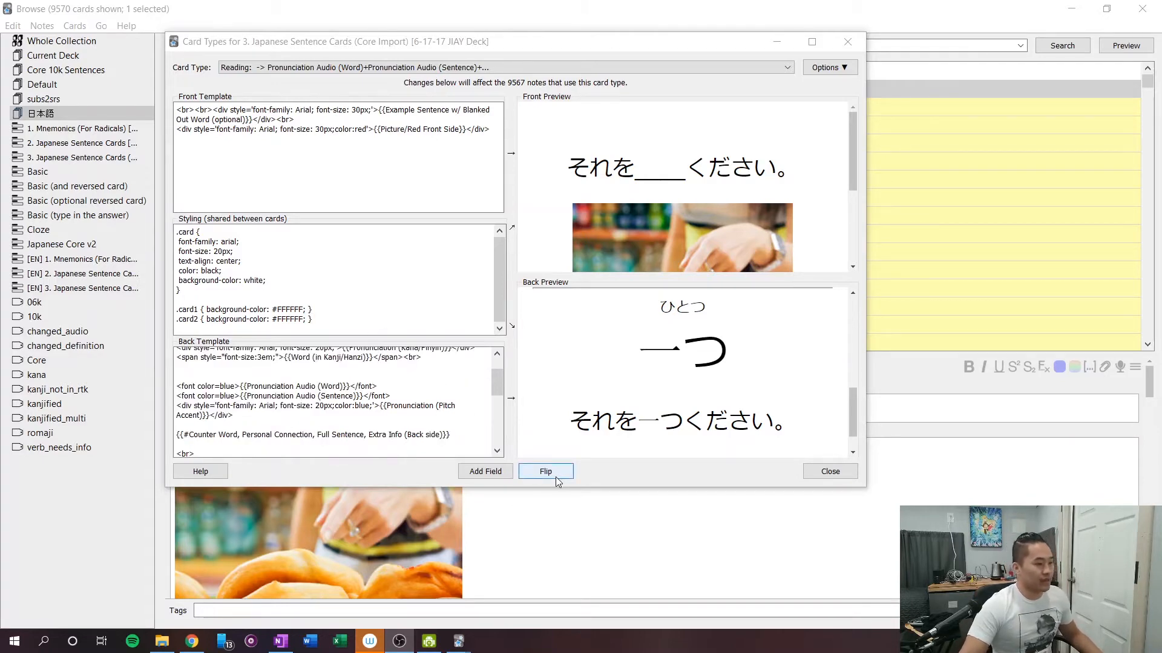
left_click(545, 474)
left_click(545, 474)
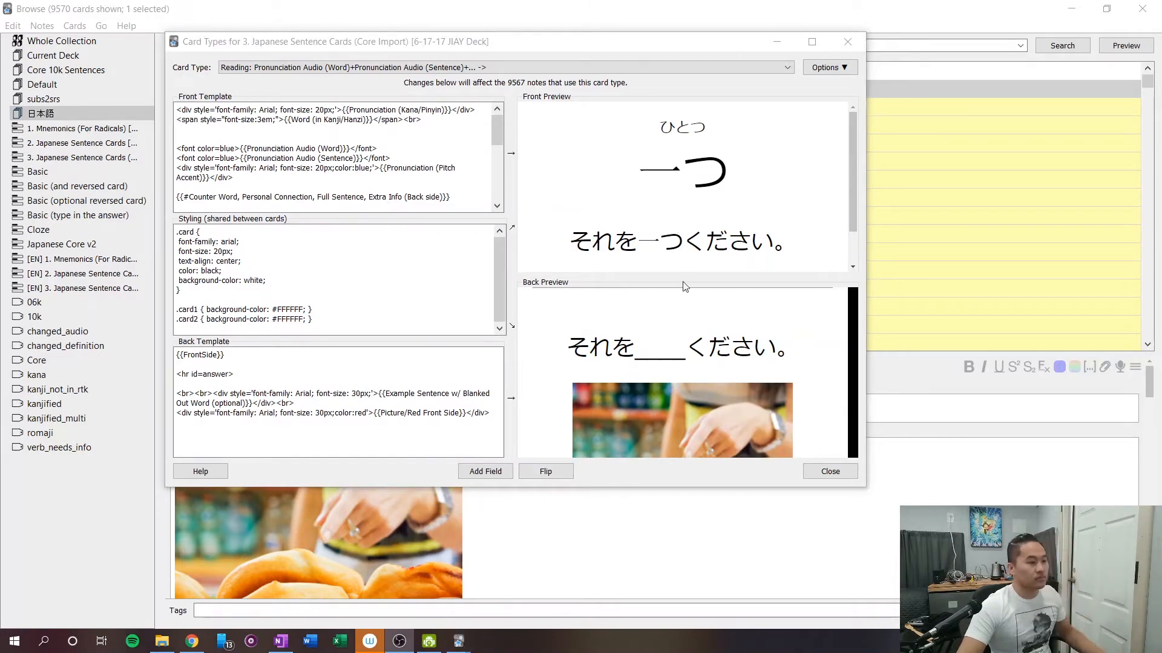
left_click(578, 207)
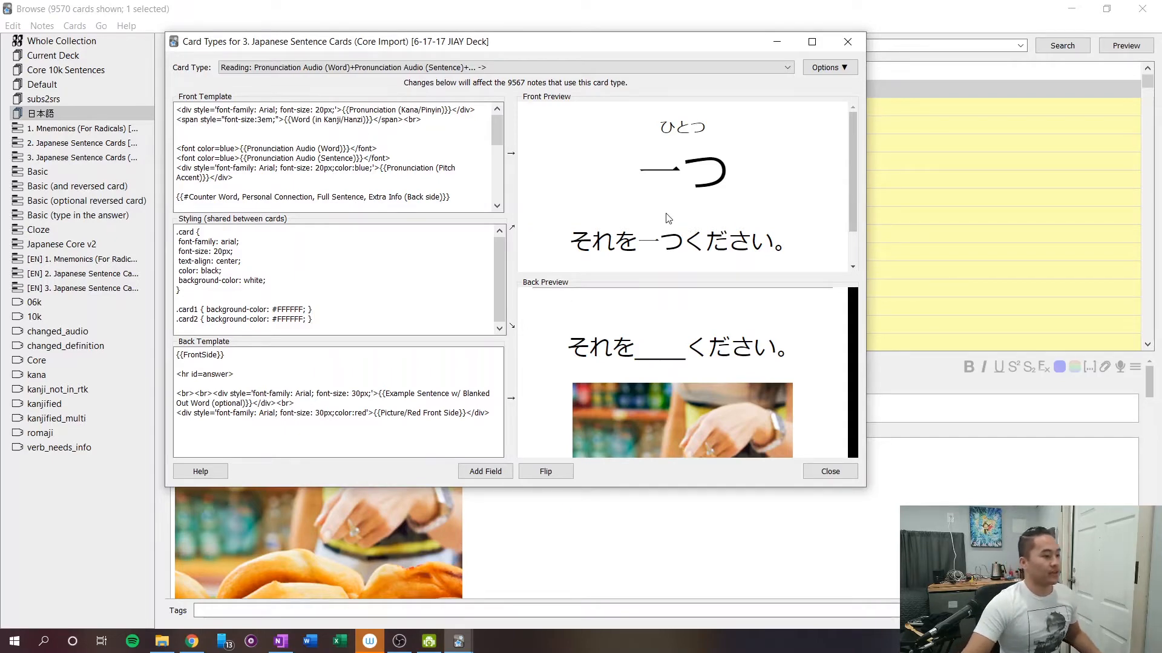
Delete the stroke order diagram and extra kanji info code after the sentence furigana line in the front template.
scroll(342, 190, "down", 6)
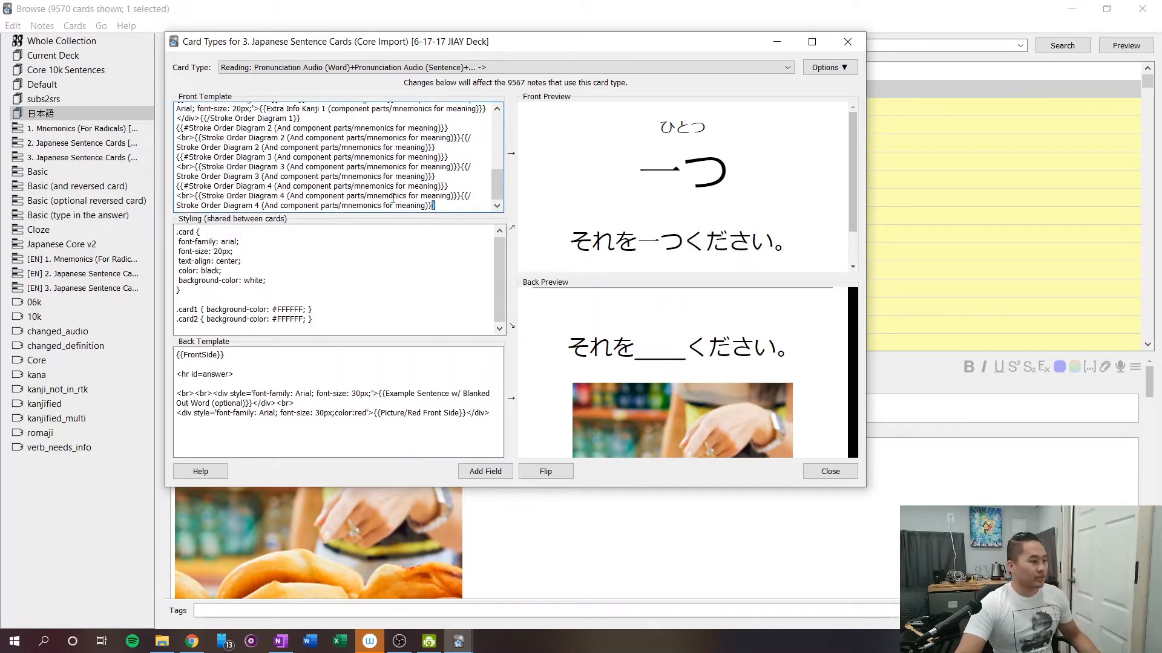
mouse_move(439, 209)
left_mouse_down()
mouse_move(182, 152)
mouse_move(185, 139)
mouse_move(188, 168)
mouse_move(174, 172)
left_mouse_up()
key("Delete")
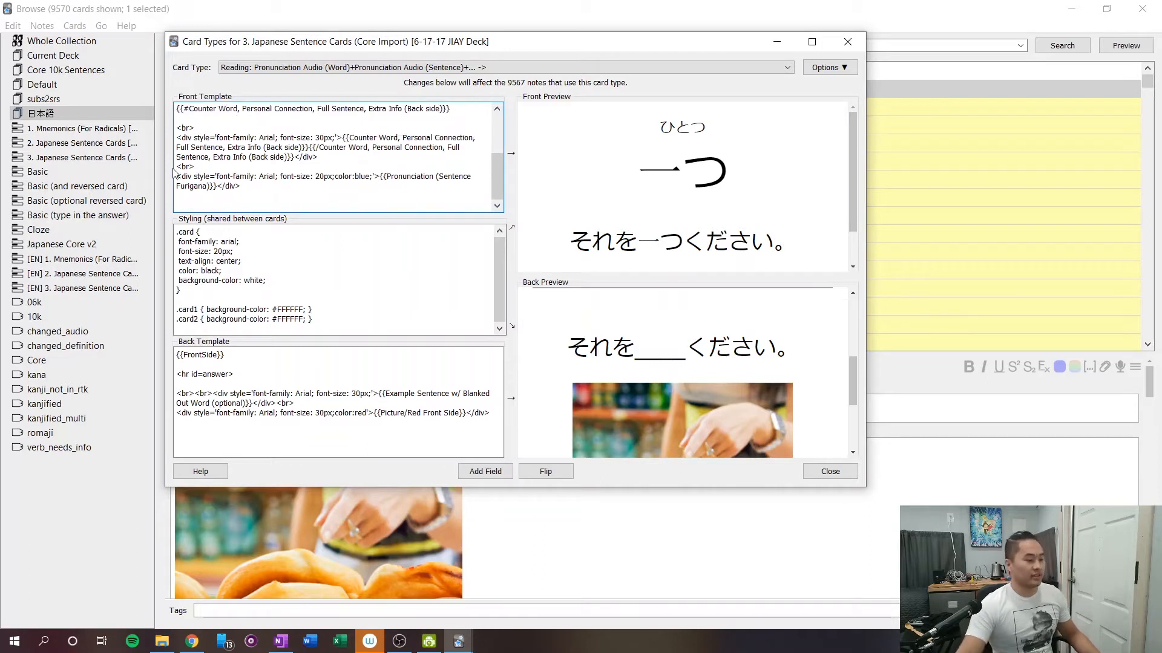
Remove the leftover blank line around the sentence furigana code at the end of the front template.
key("BackSpace")
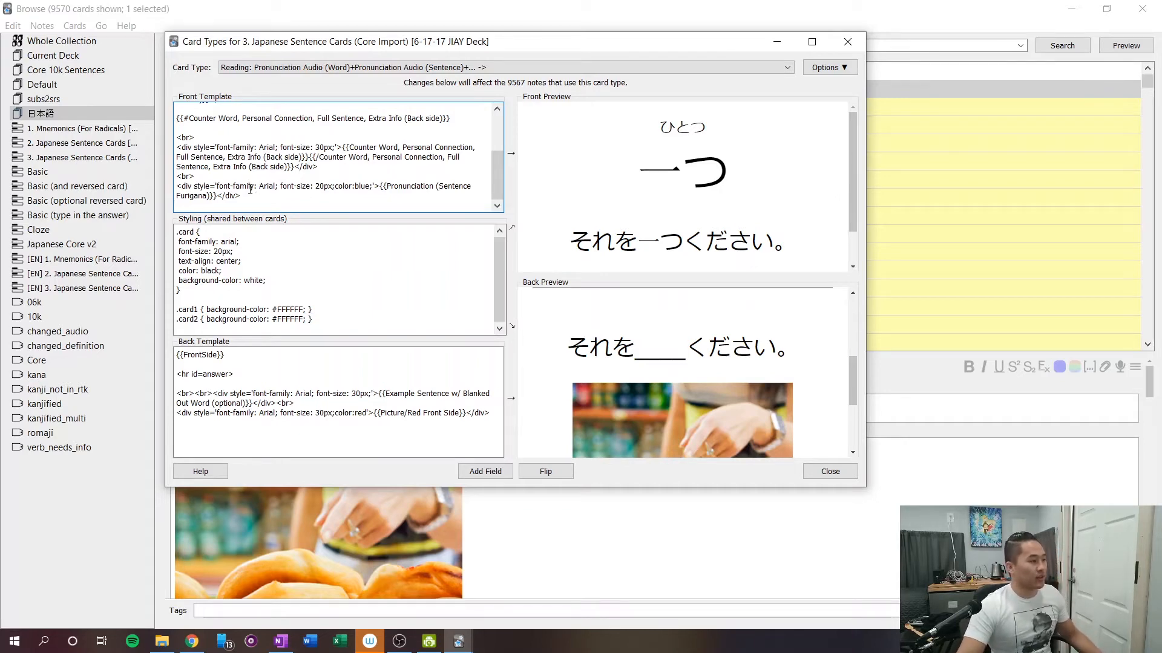
Compare the kana reading, kanji word and example sentence in the front preview with the front template code.
scroll(250, 190, "up", 5)
left_click_drag(228, 109, 445, 111)
left_click(447, 119)
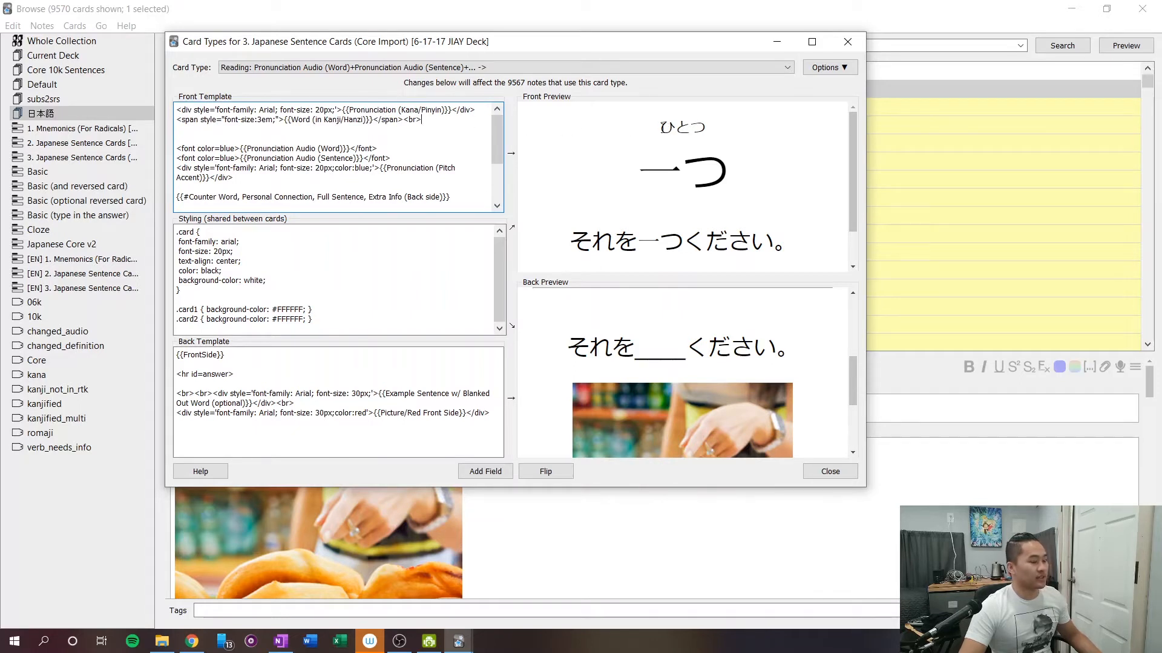
left_click_drag(662, 127, 711, 139)
left_click(371, 144)
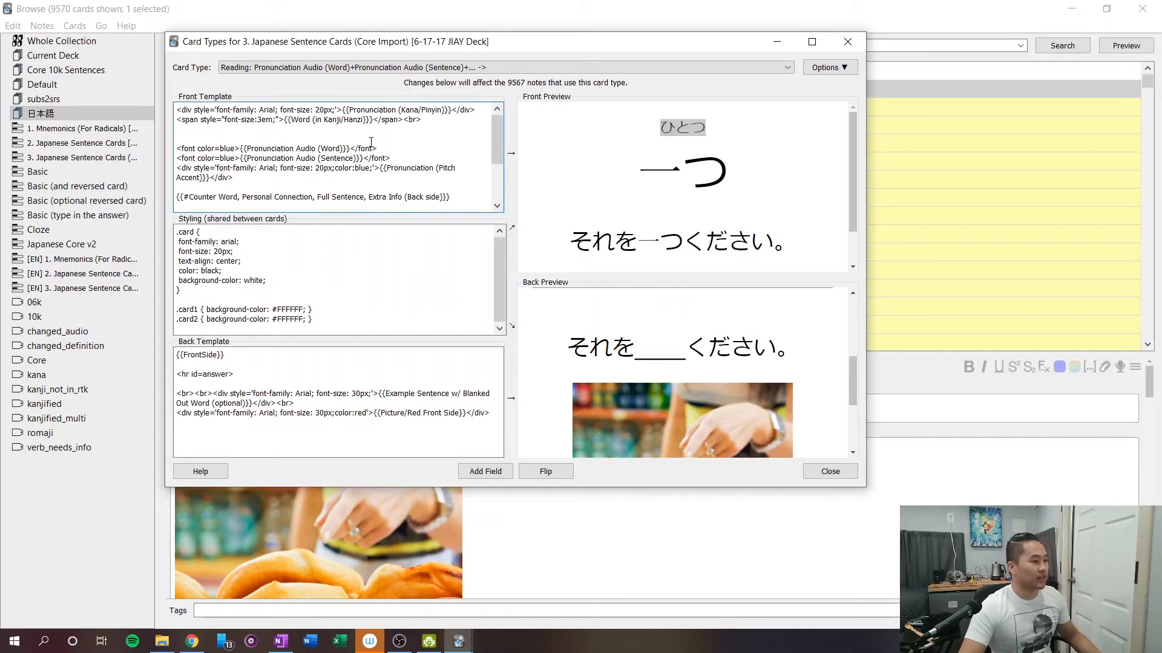
left_click_drag(633, 177, 720, 191)
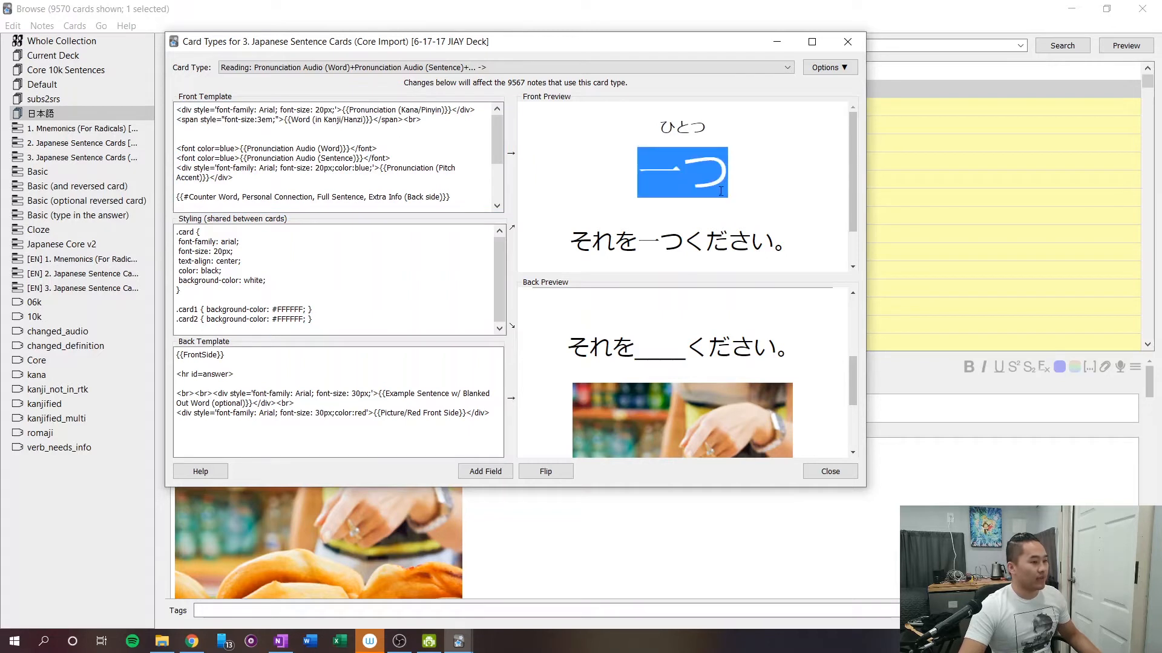
left_click_drag(657, 127, 736, 130)
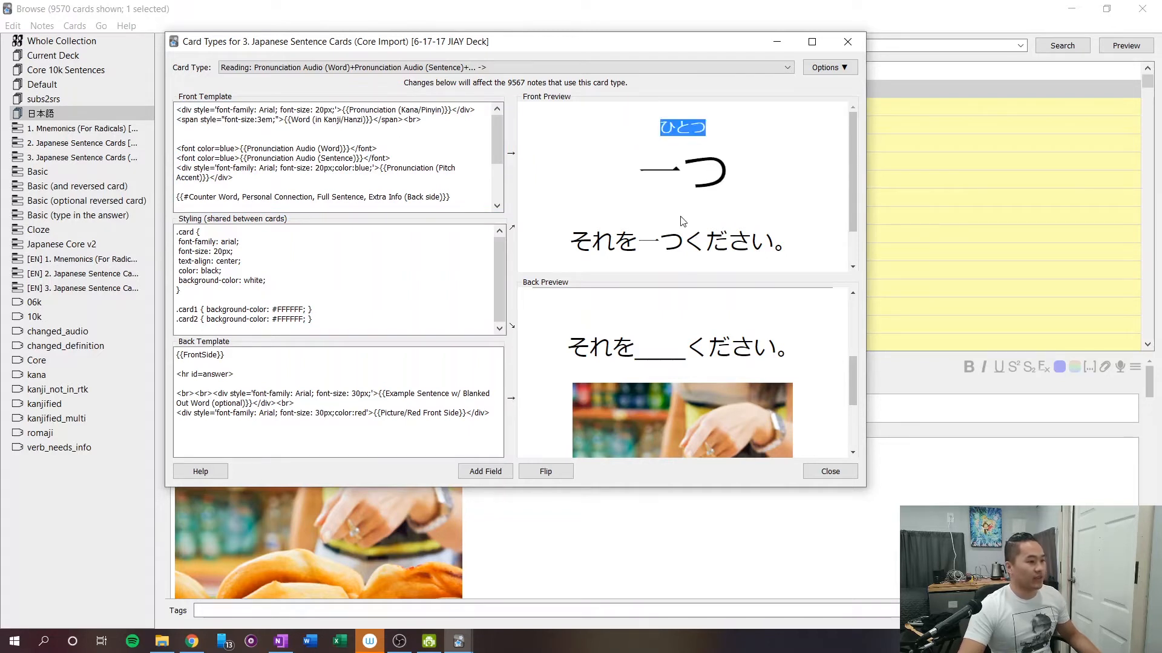
left_click_drag(569, 242, 766, 205)
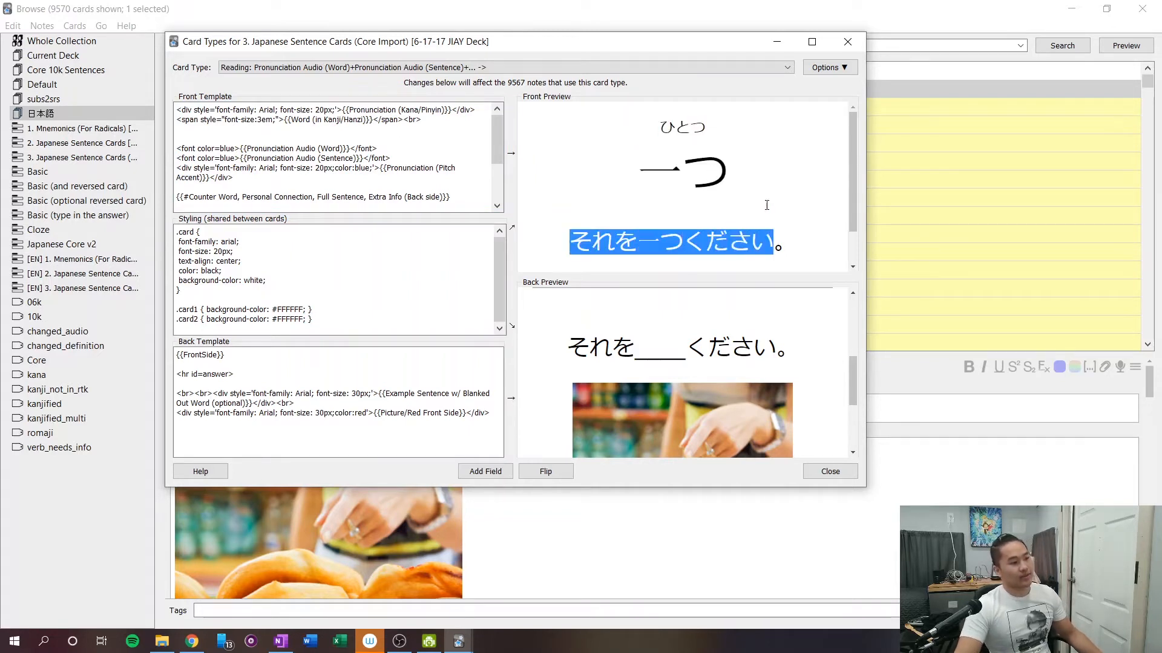
double_click(675, 128)
left_click(604, 242)
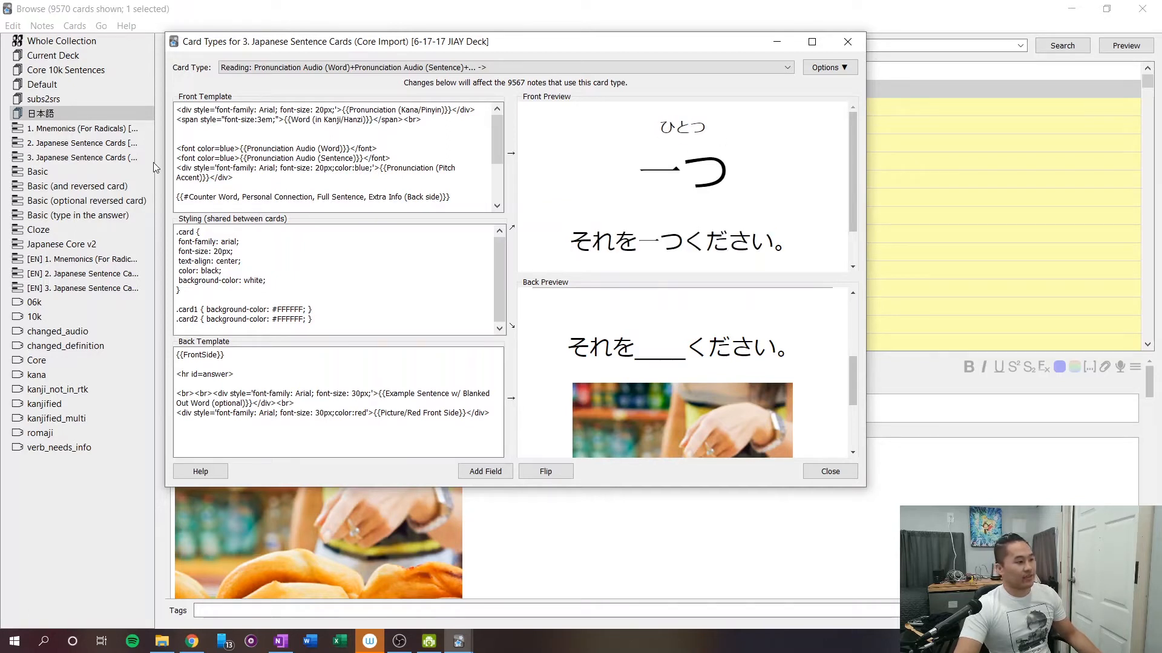
Review the remaining front template code and the blanked-out sentence and picture in the back preview.
scroll(240, 179, "down", 1)
scroll(255, 177, "down", 1)
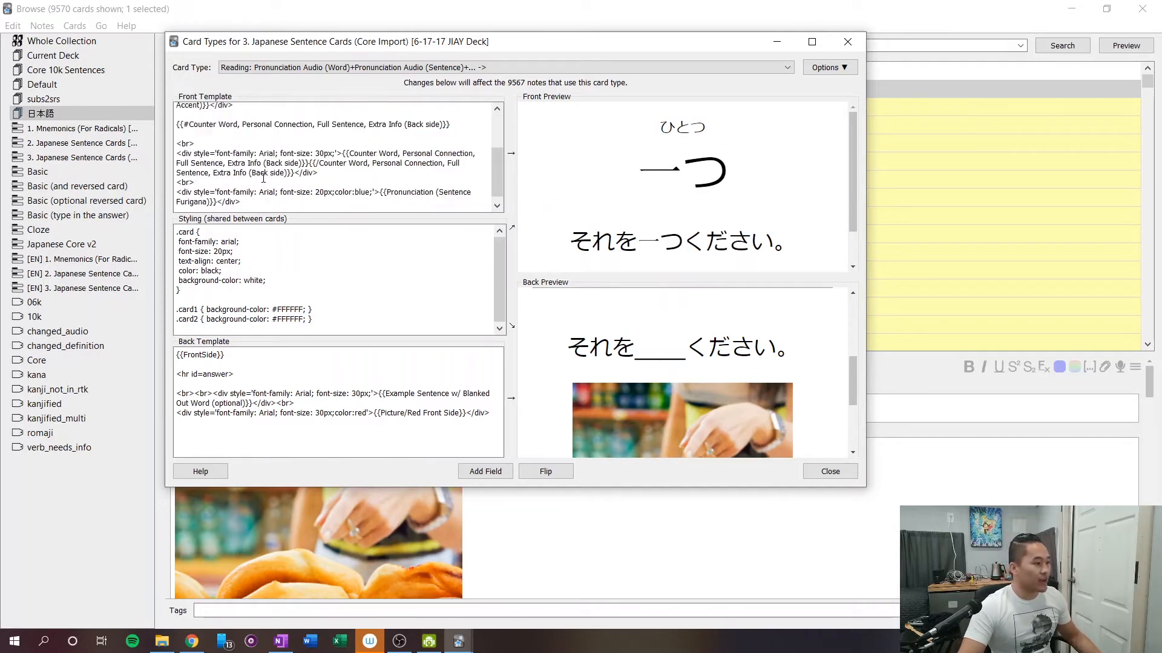
scroll(588, 332, "down", 3)
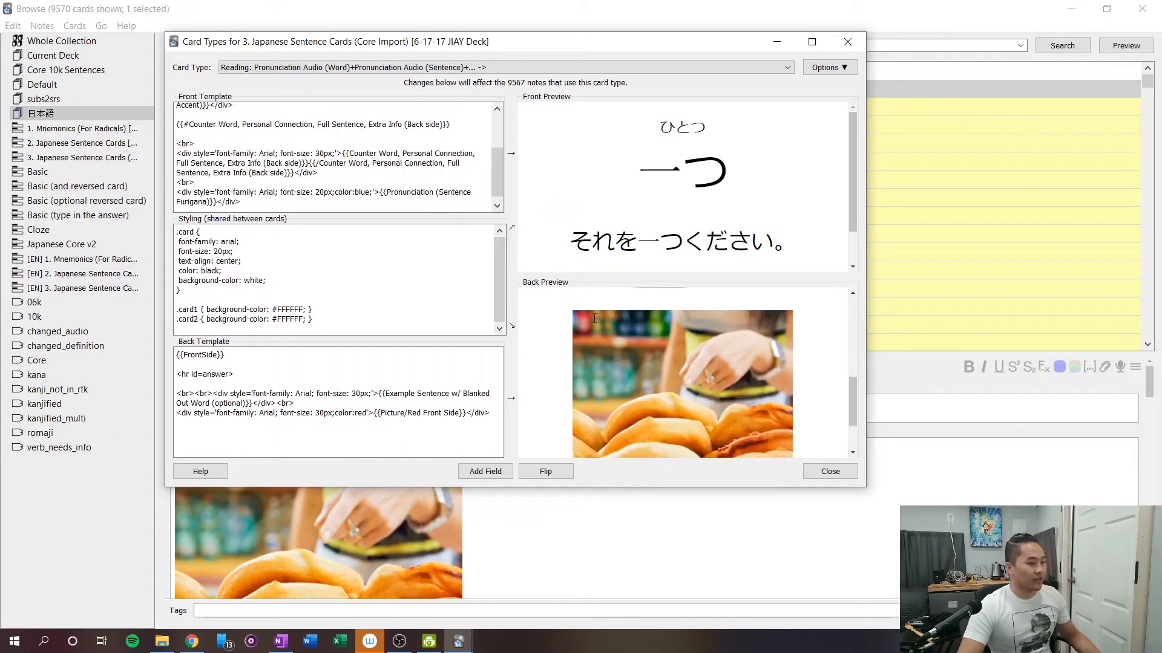
scroll(586, 326, "up", 2)
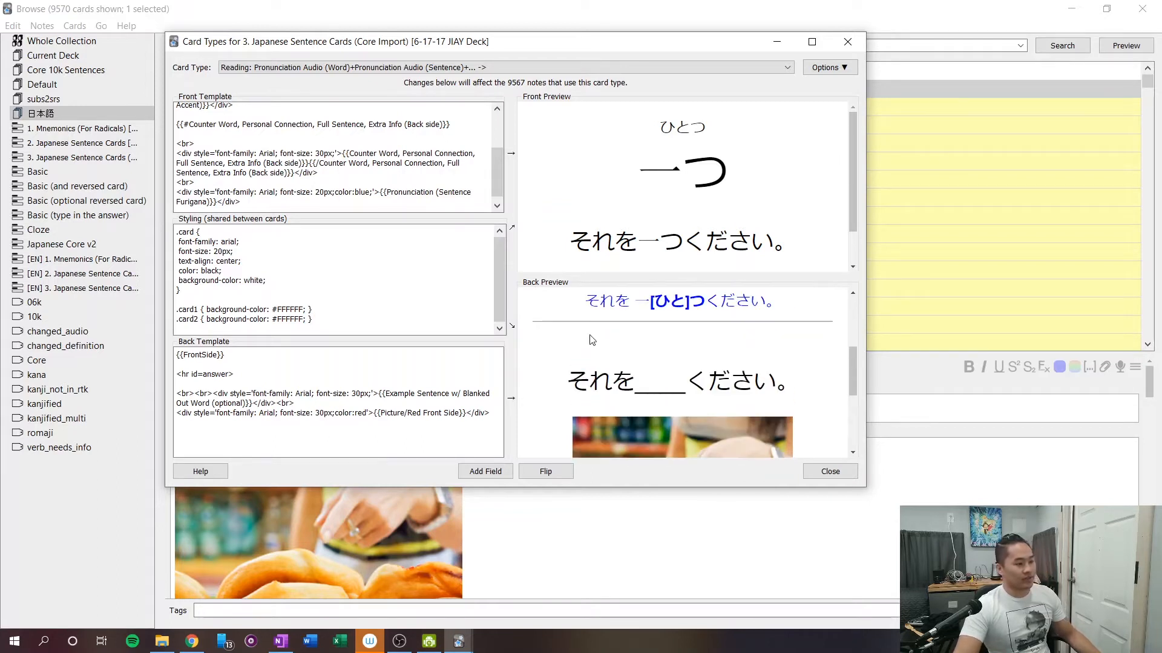
scroll(591, 336, "down", 1)
scroll(591, 336, "down", 2)
scroll(591, 336, "up", 2)
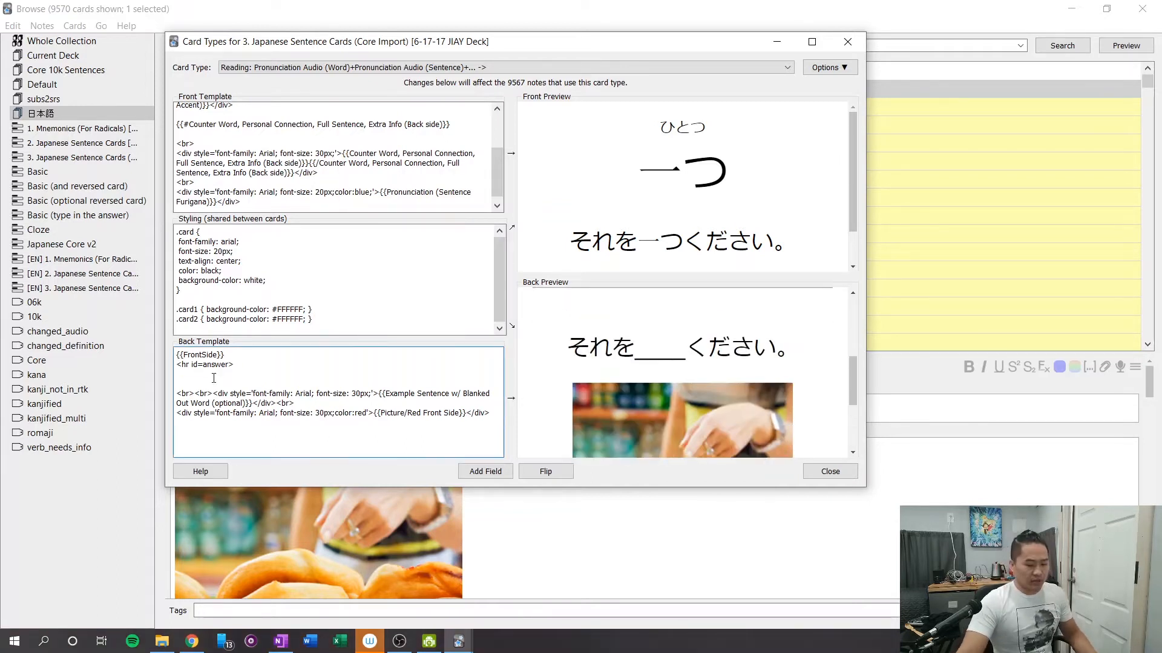
Add blue Pronunciation Audio (Word) and Pronunciation Audio (Sentence) field lines beneath the answer divider in the back template.
key("Return")
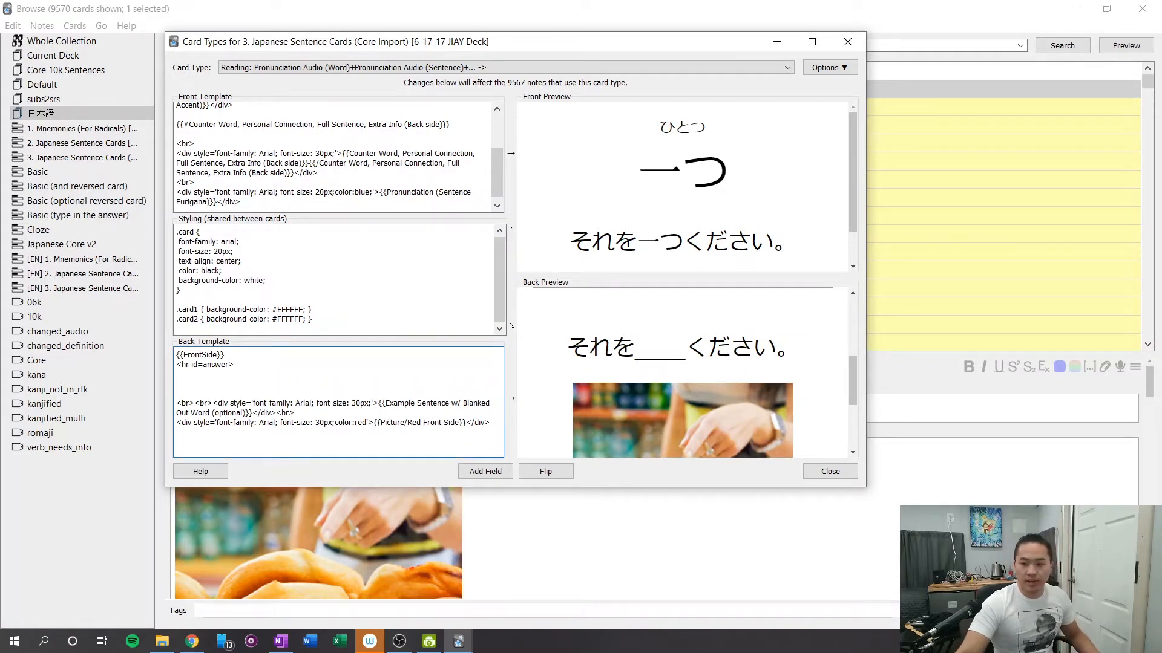
key("alt+Tab")
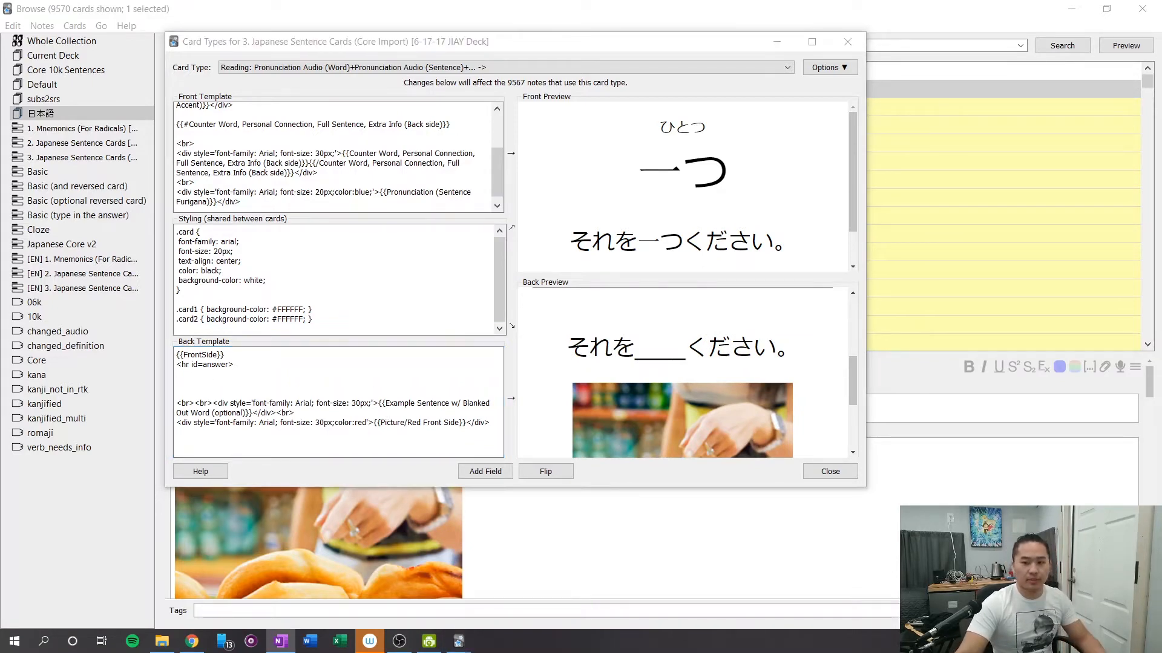
left_click(183, 380)
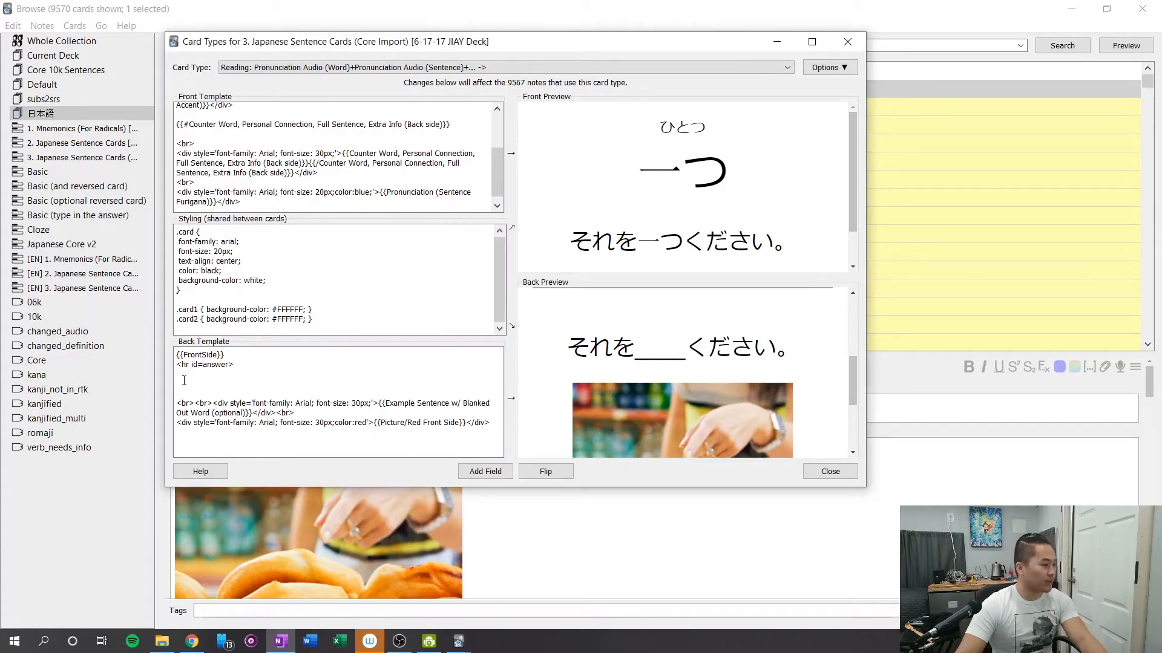
left_click(221, 380)
type("<font color=blue>{{Pronunciation Audio (Word)}}</font> <font color=blue>{{Pronunciation Audio (Sentence)}}</font>")
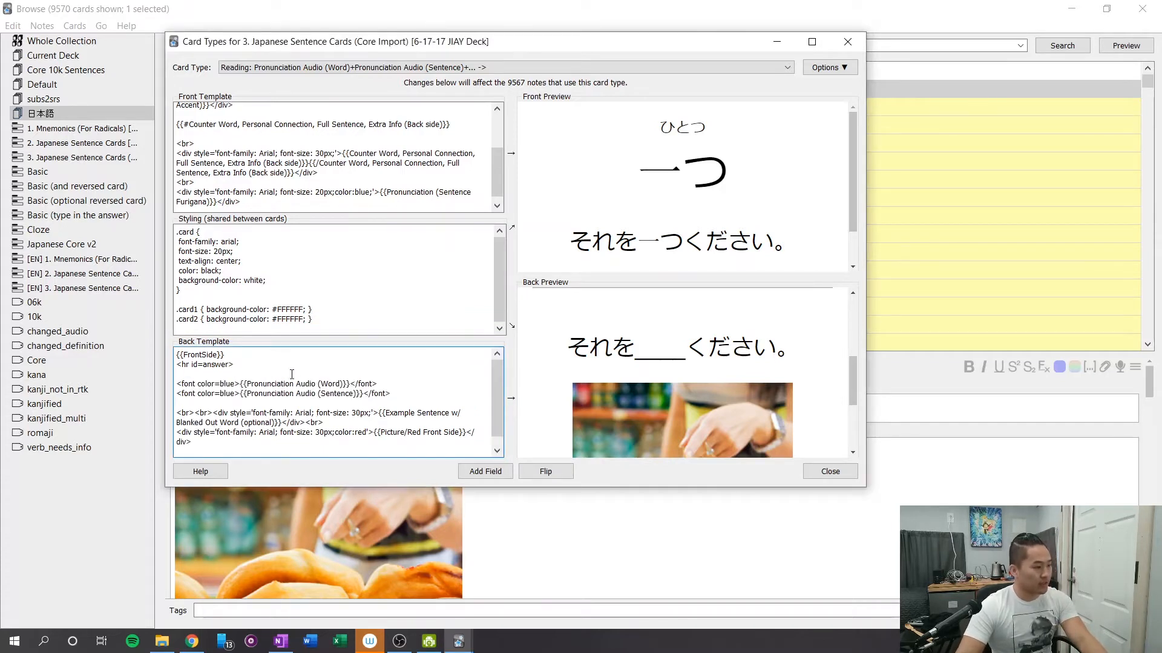
left_click(293, 383)
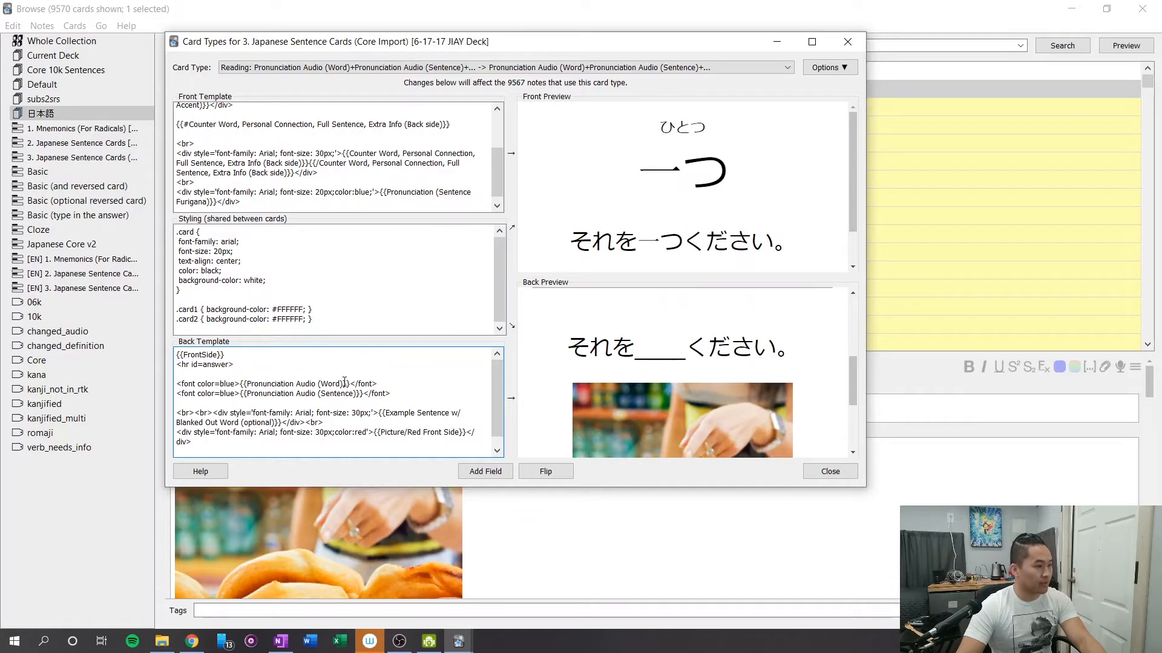
left_click(317, 383)
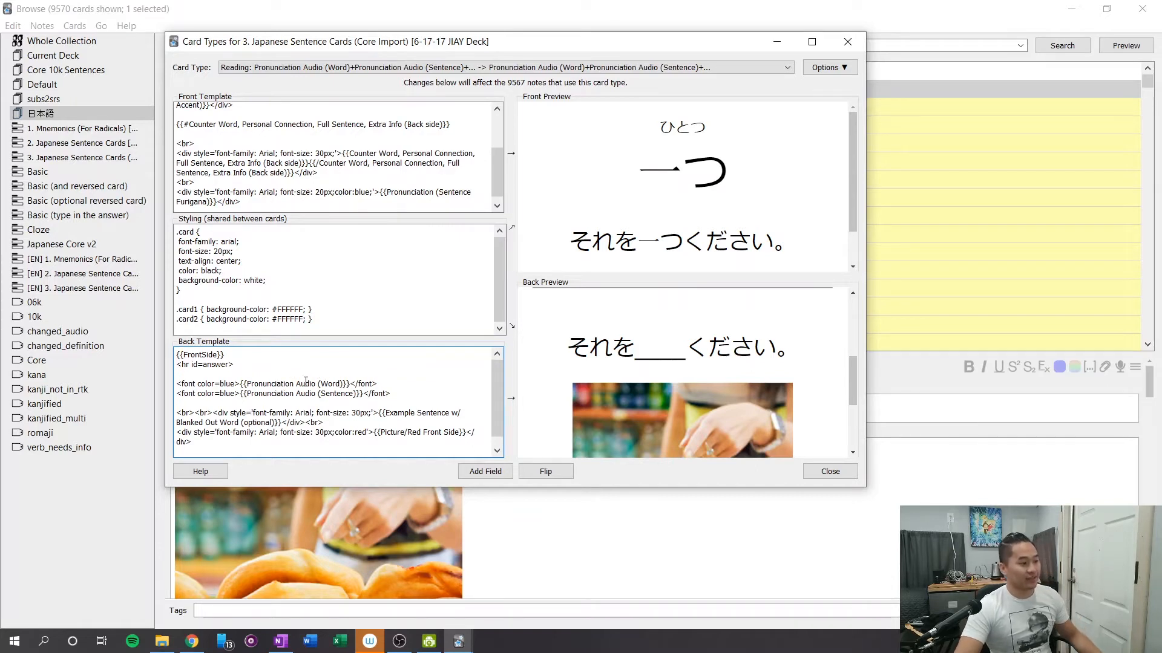
left_click_drag(306, 382, 331, 383)
left_click(392, 386)
Try adding a blue 20px Pronunciation (Pitch Accent) line below the audio lines in the back template, then undo it.
scroll(303, 392, "down", 1)
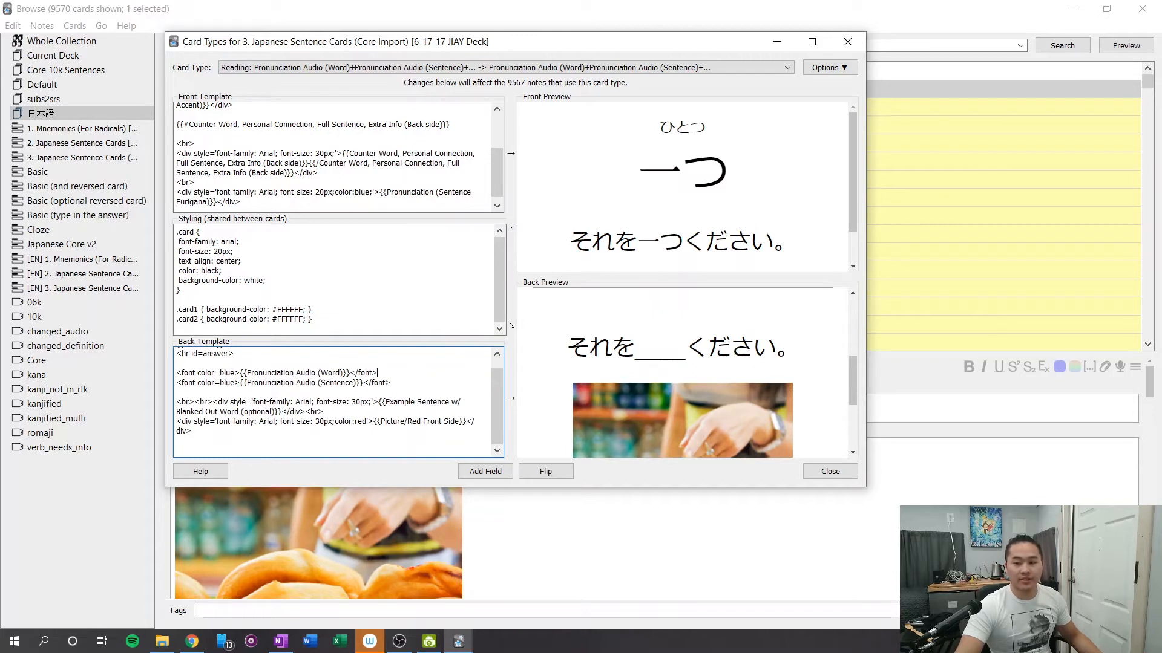
key("alt+Tab")
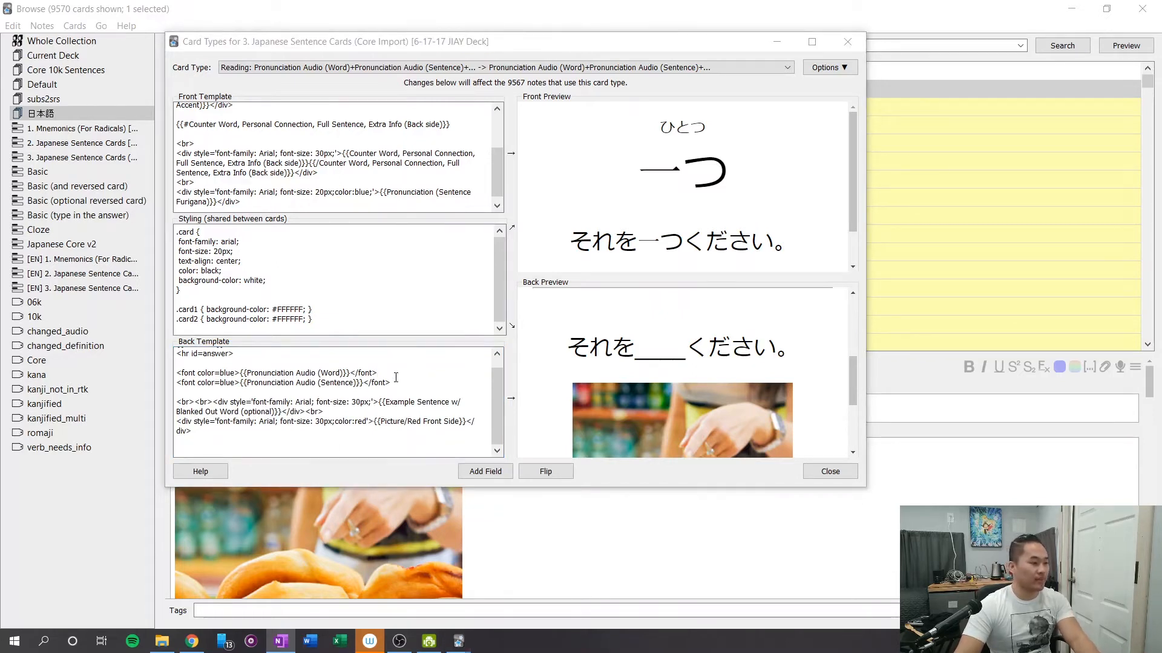
left_click(396, 377)
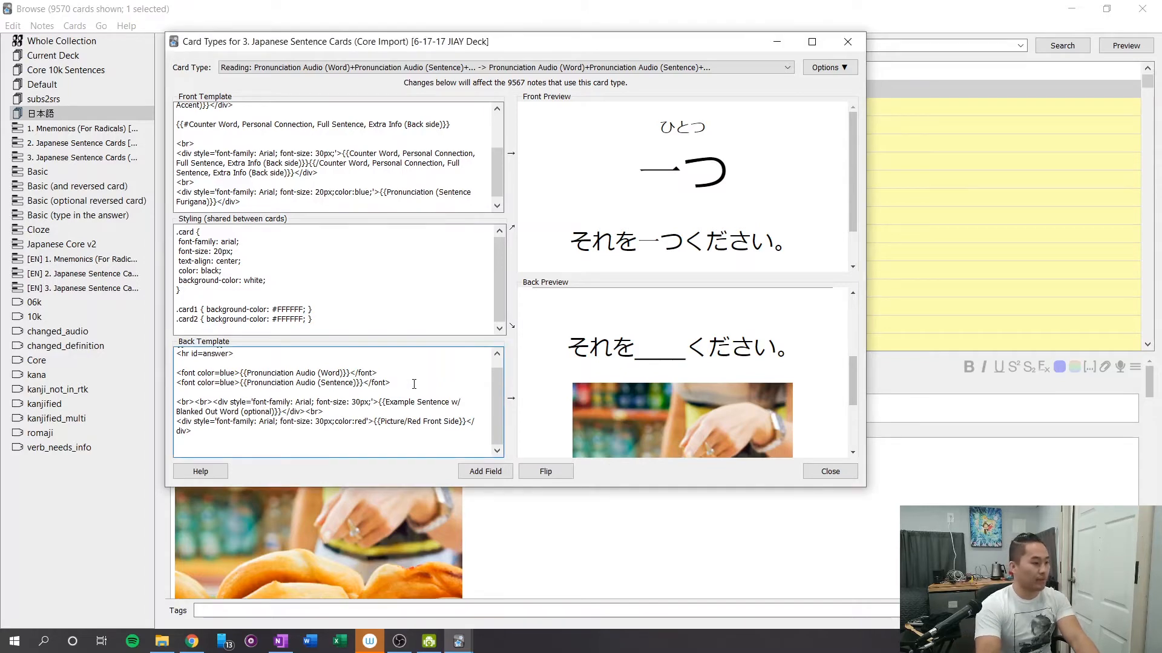
key("Return")
type("<div style='font-family: Arial; font-size: 20px;color:blue;'>{{Pronunciation (Pitch Accent)}}</div>")
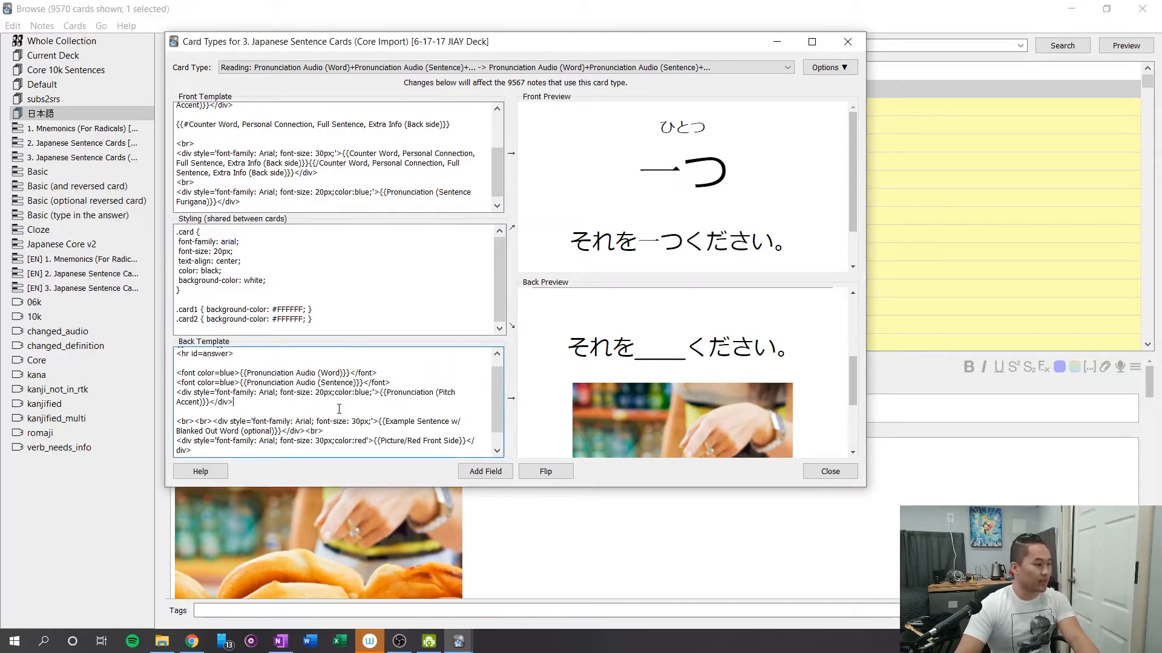
scroll(262, 402, "down", 1)
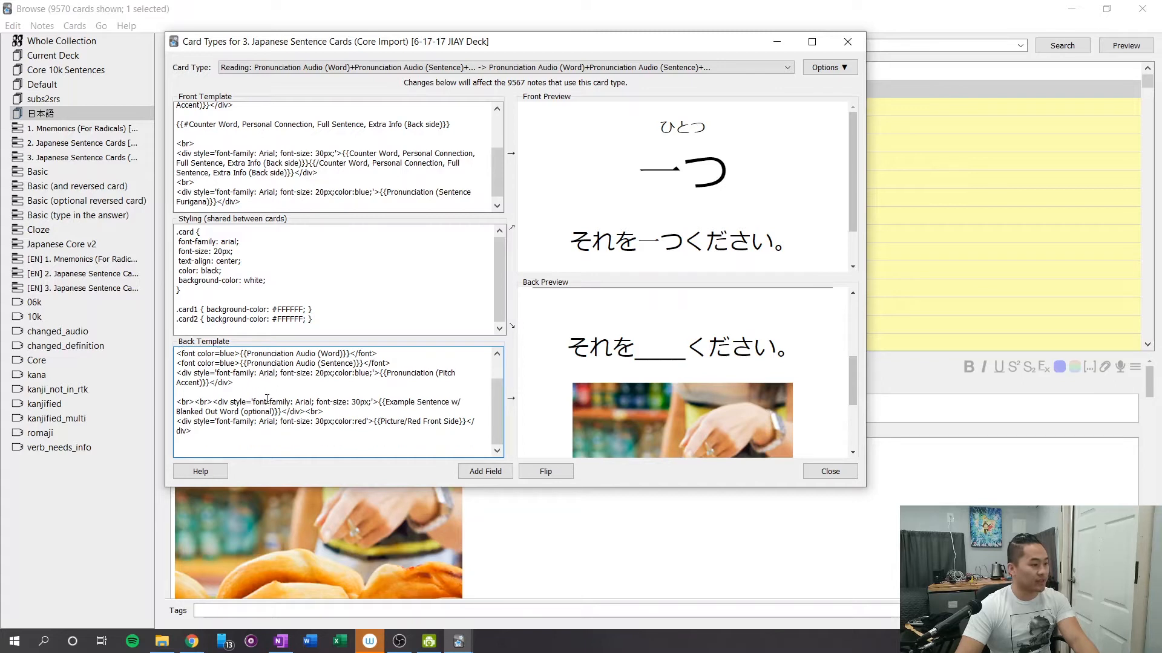
scroll(272, 396, "up", 2)
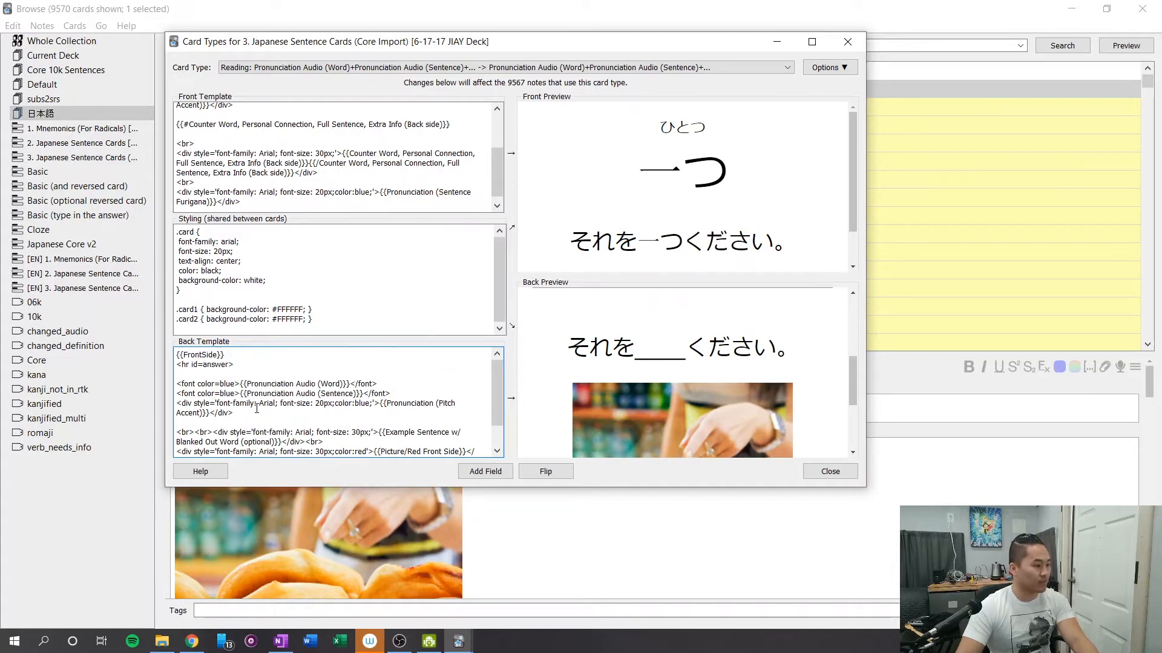
key("ctrl+z")
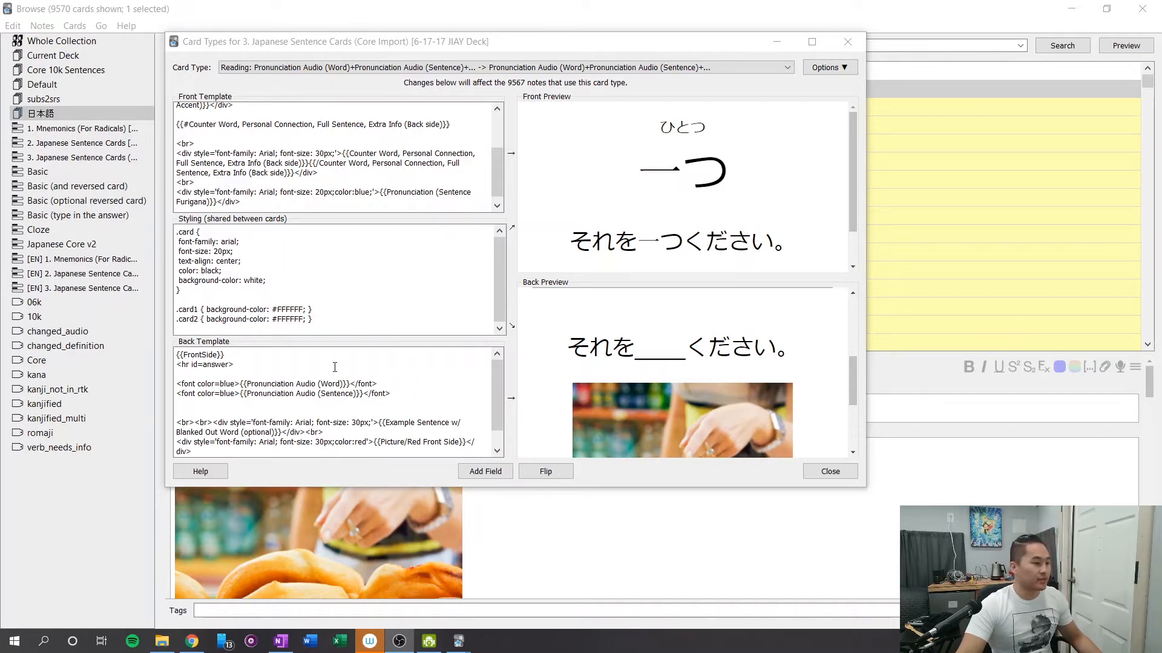
Delete the Example Sentence w/ Blanked Out Word (optional) line and its line breaks from the back template.
scroll(314, 421, "down", 1)
left_click_drag(323, 412, 157, 403)
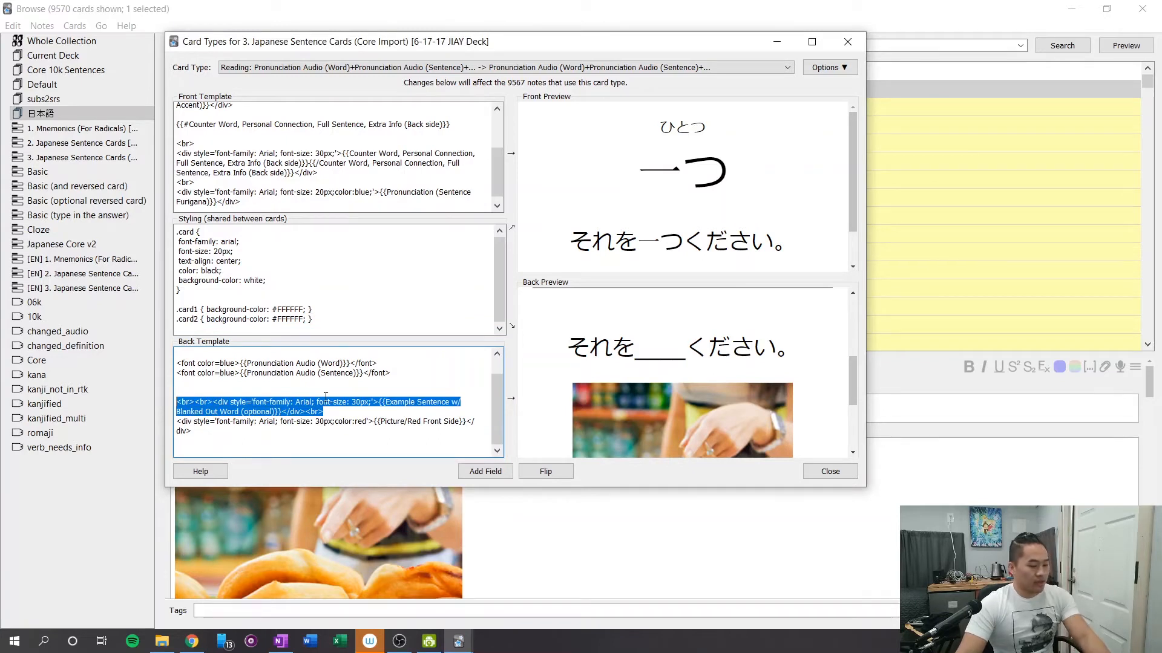
left_click(379, 413)
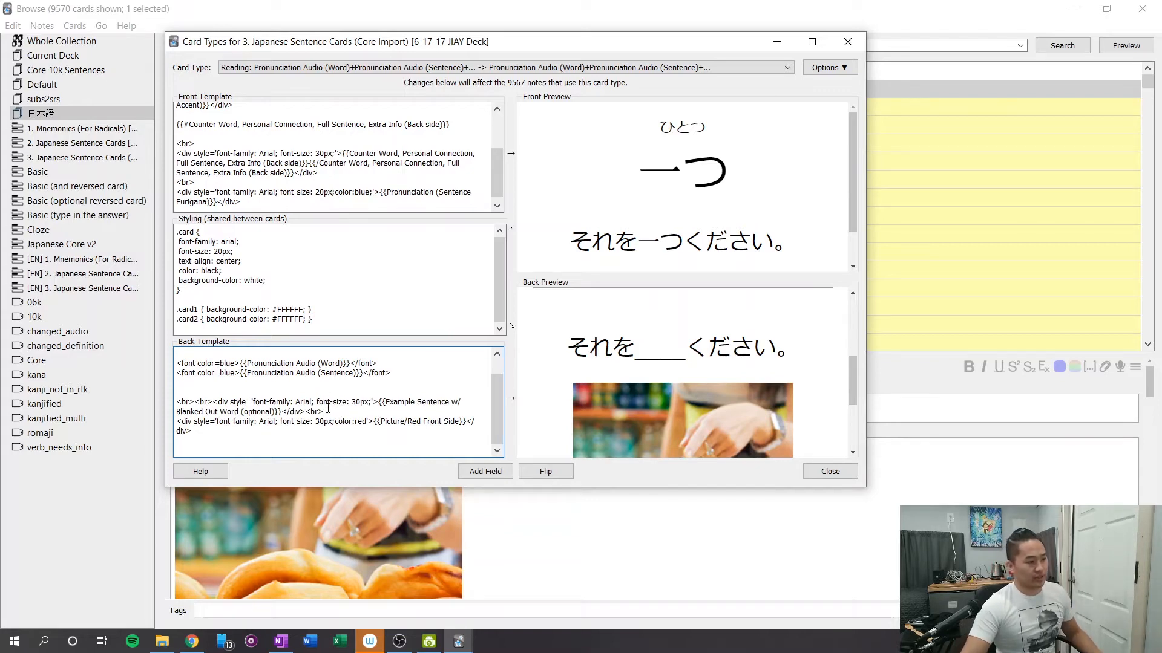
left_click_drag(324, 412, 172, 393)
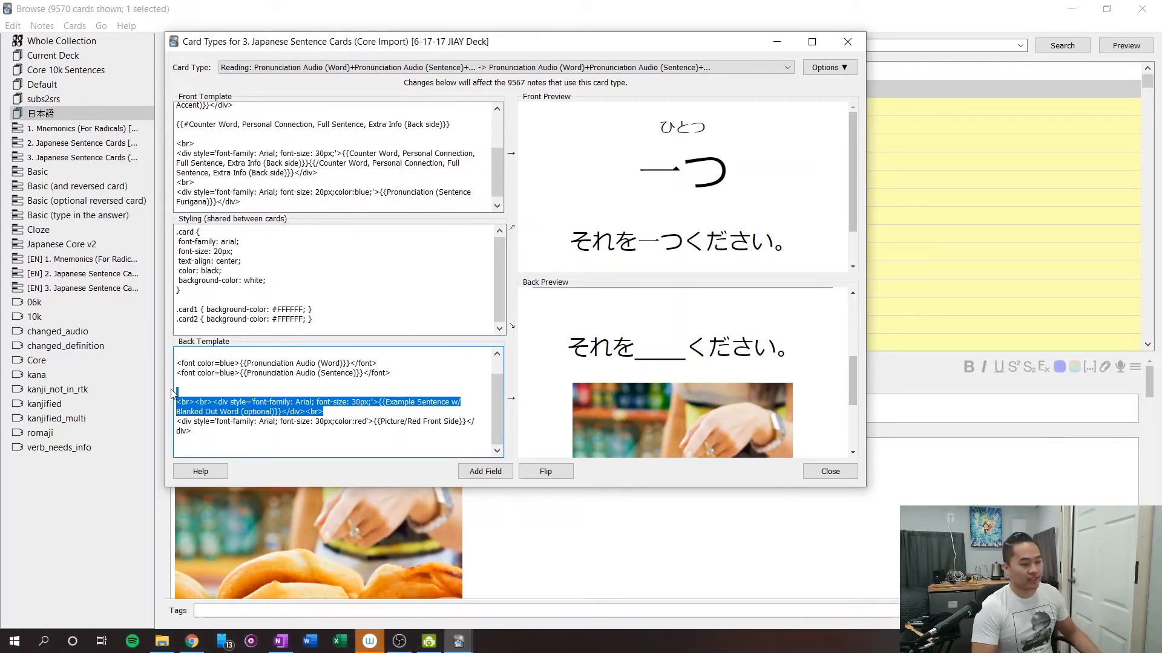
key("BackSpace")
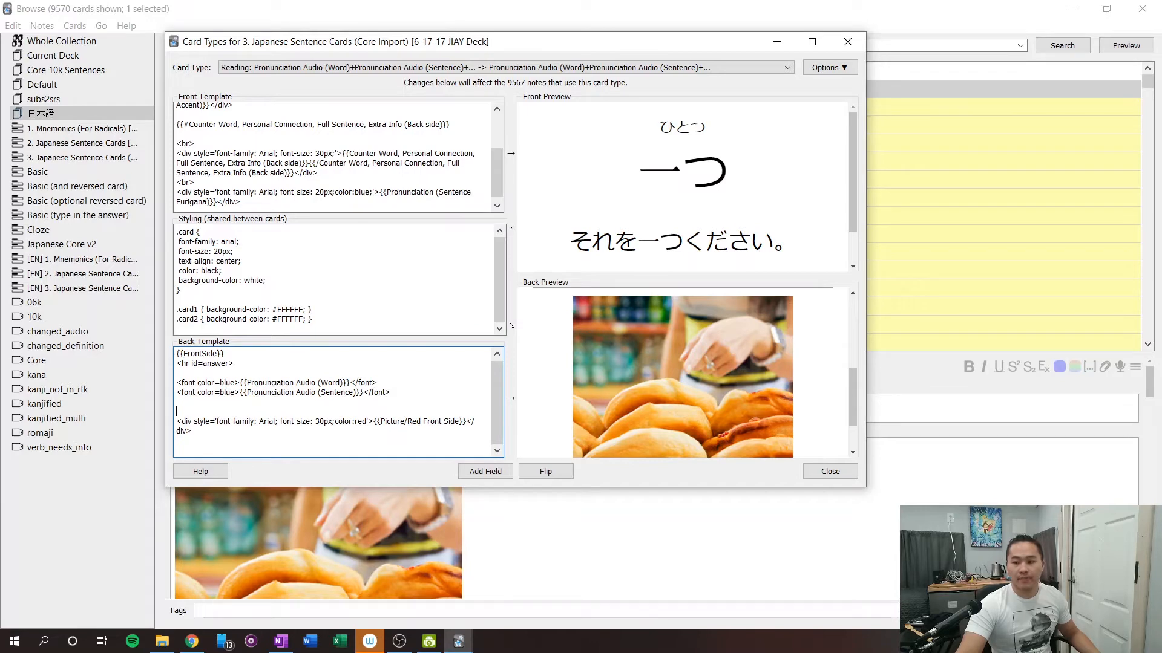
Below the picture line in the back template, add English Word (Hidden), hinted English Sentence (Hidden) and Counter Word lines, separated from the picture by a blank line.
key("alt+Tab")
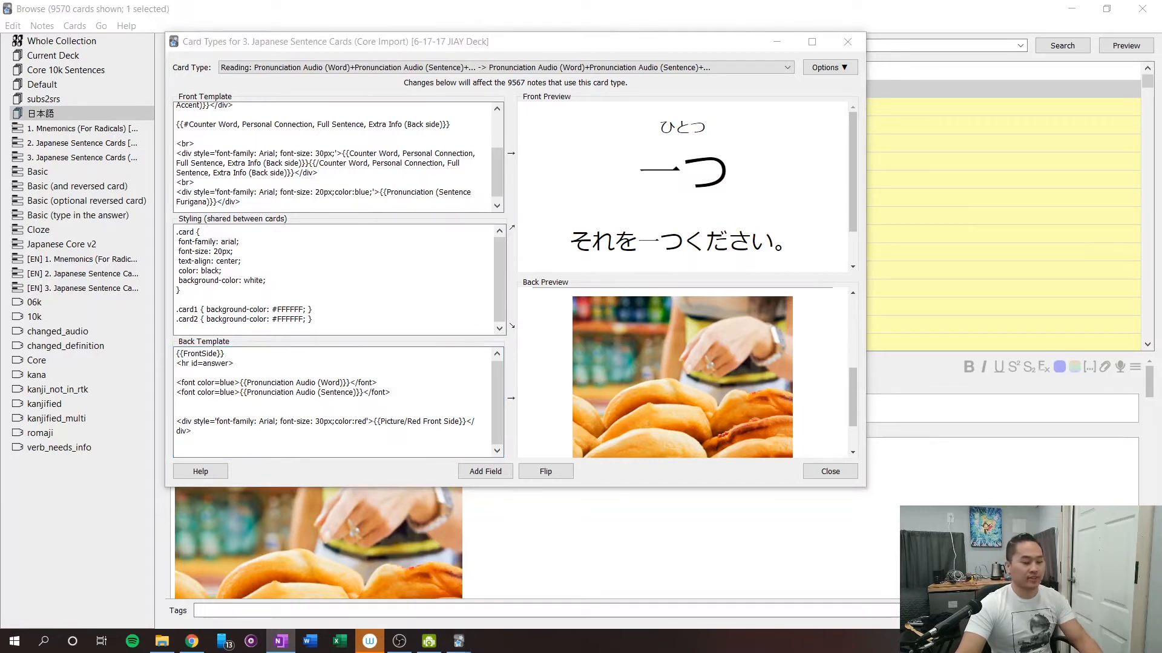
left_click(306, 407)
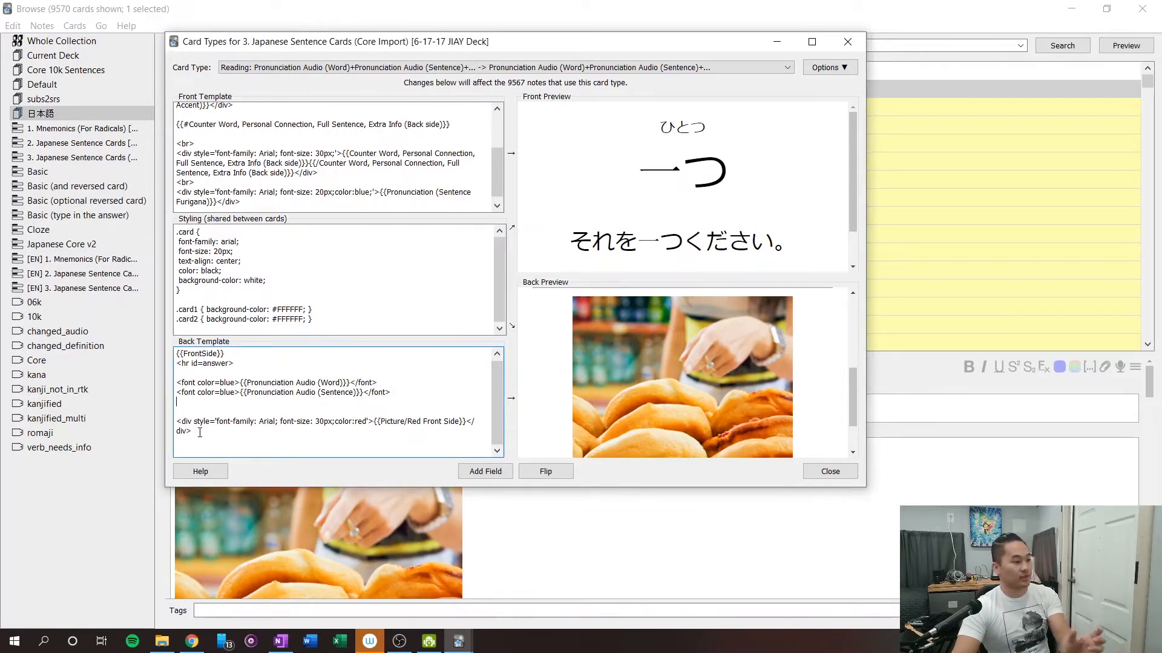
triple_click(199, 434)
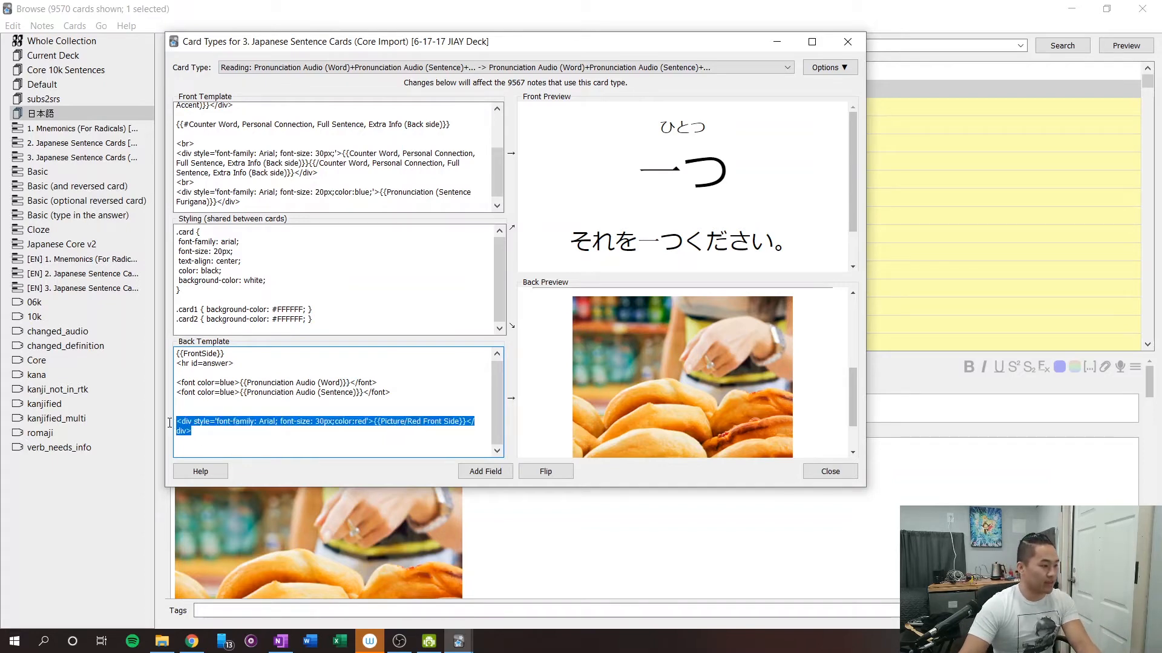
left_click(190, 428)
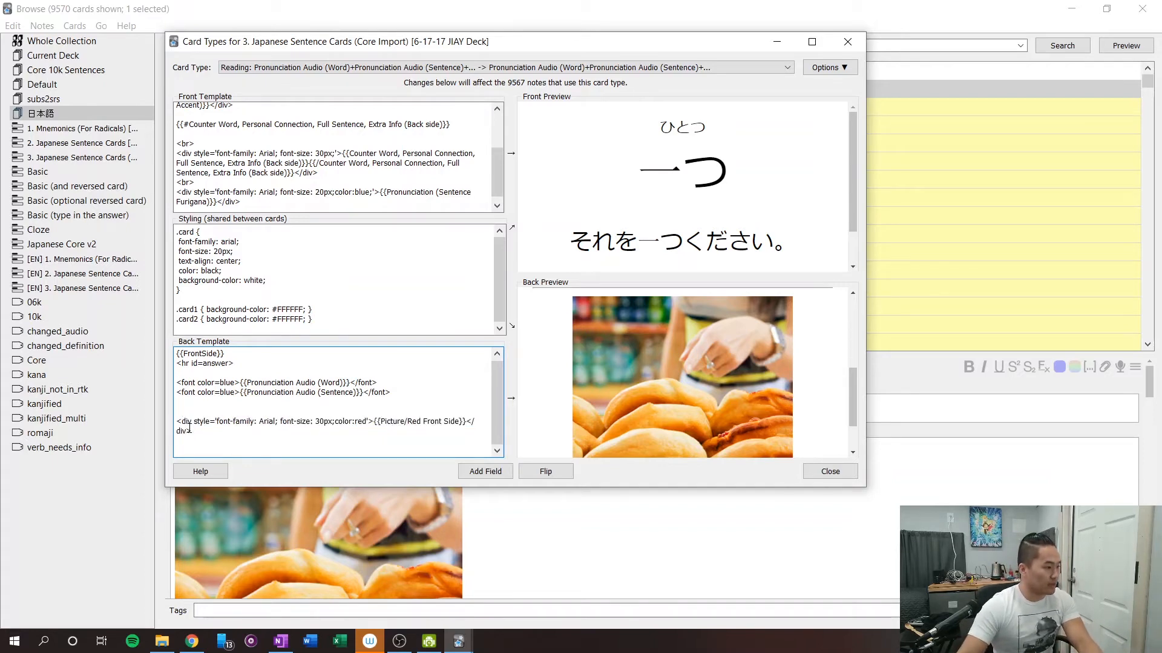
key("Return")
key("Return")
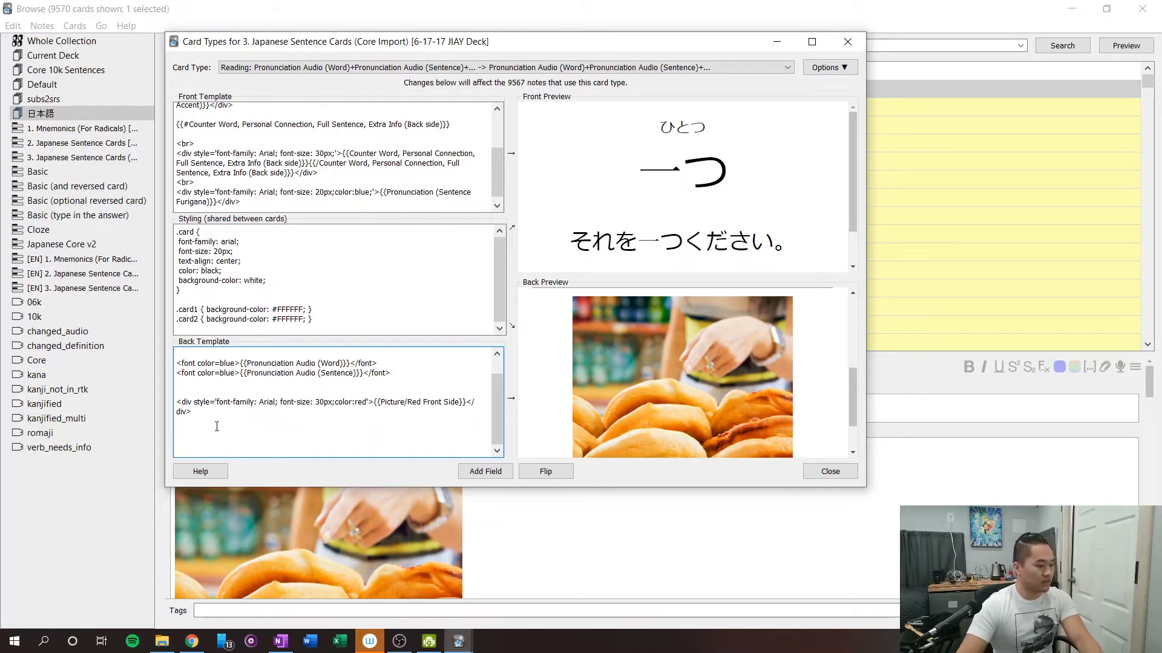
key("ctrl+v")
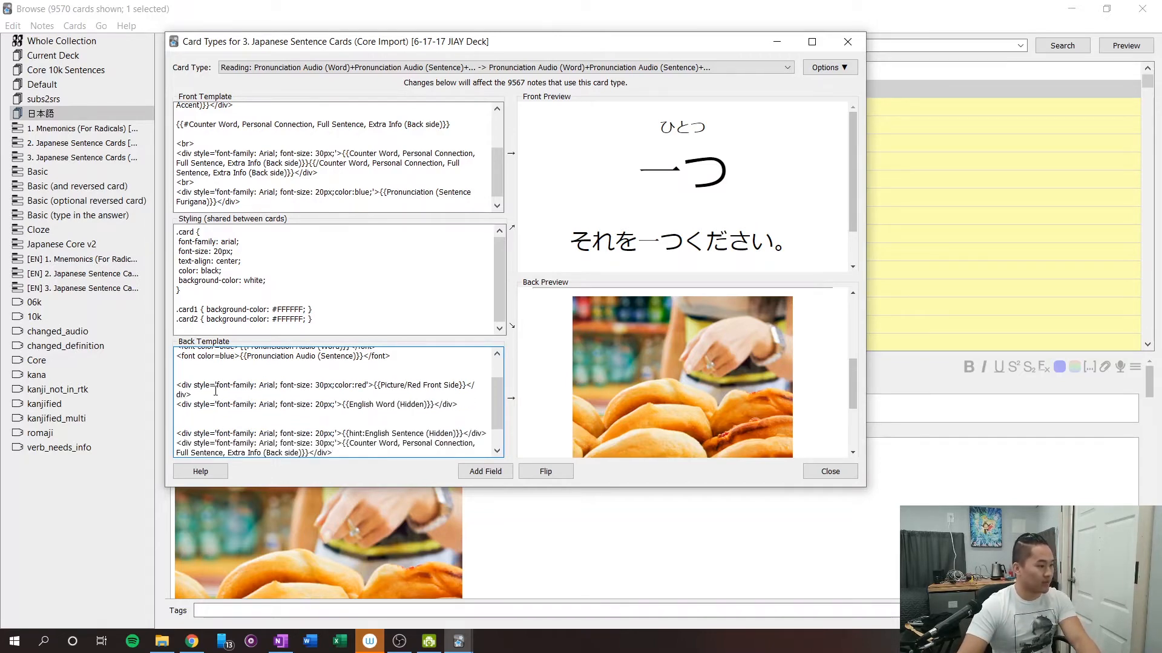
left_click(214, 395)
key("Return")
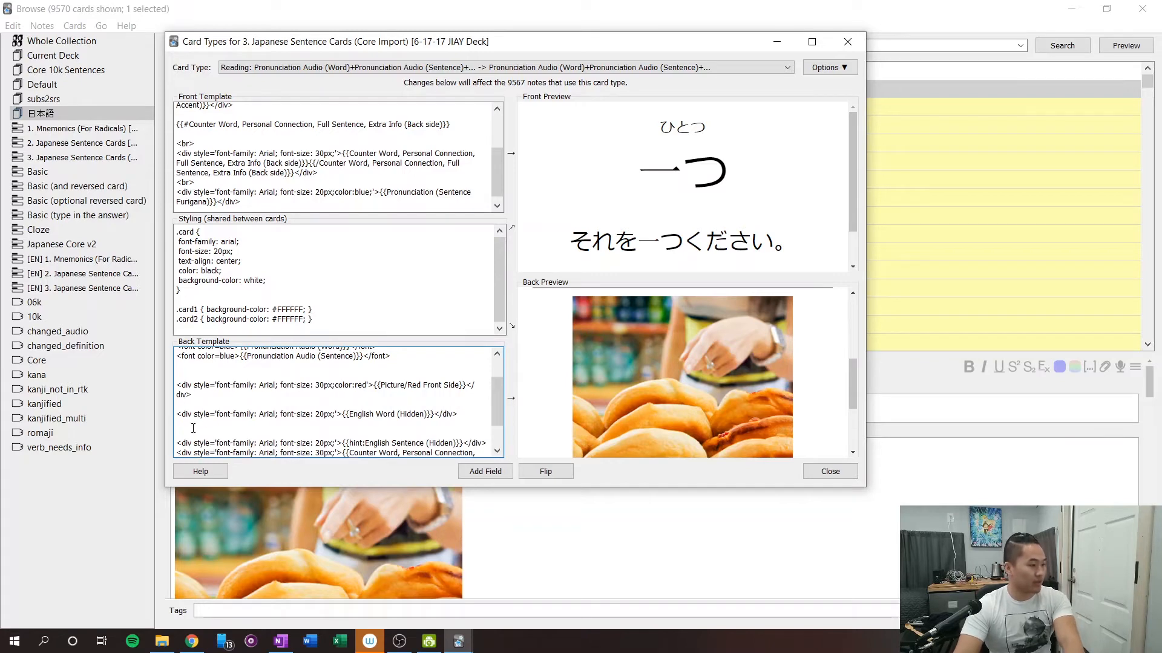
Remove the blank lines between English Word (Hidden), hinted English Sentence (Hidden) and Counter Word in the back template, and reveal the hidden sentence in the preview.
key("Delete")
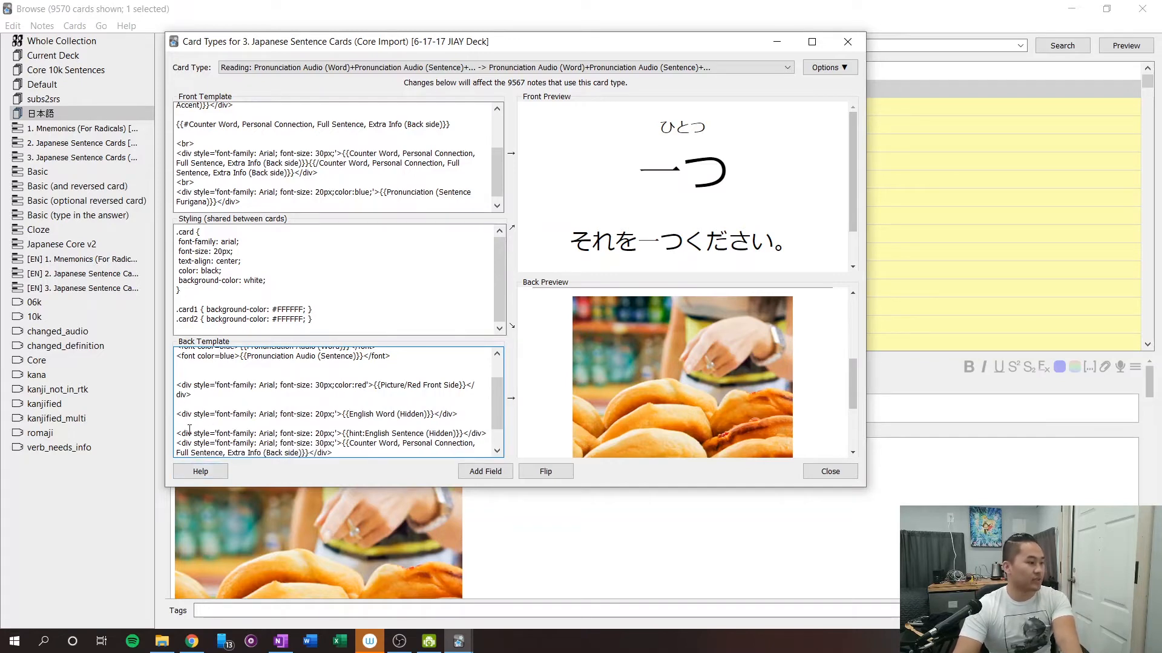
key("Delete")
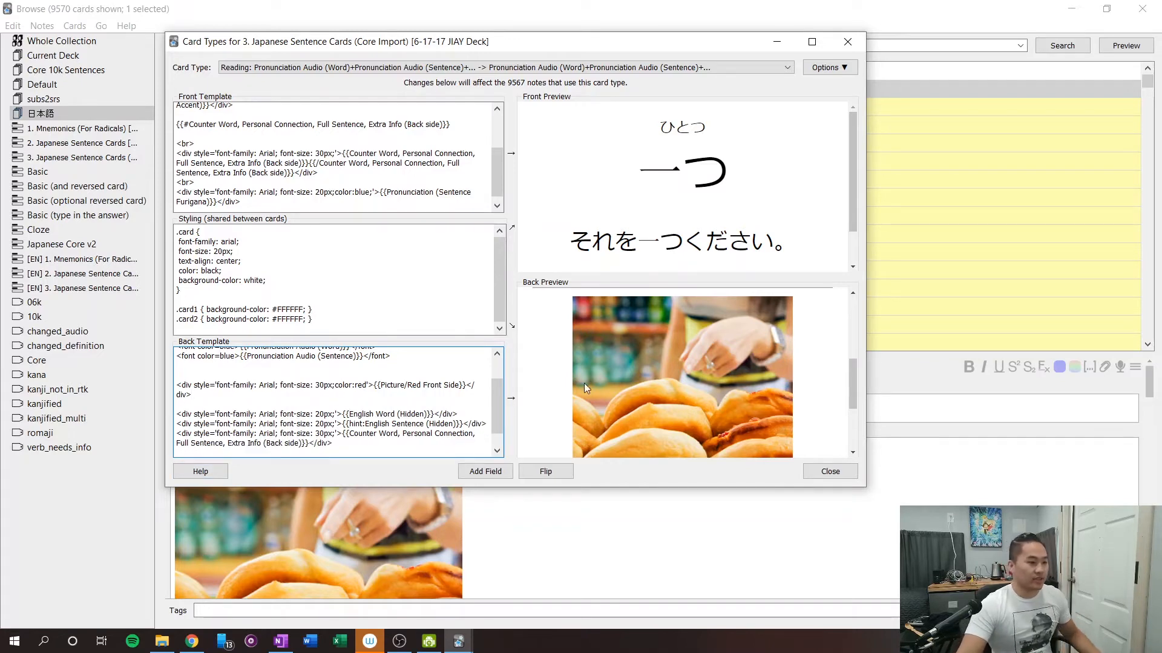
scroll(625, 381, "down", 3)
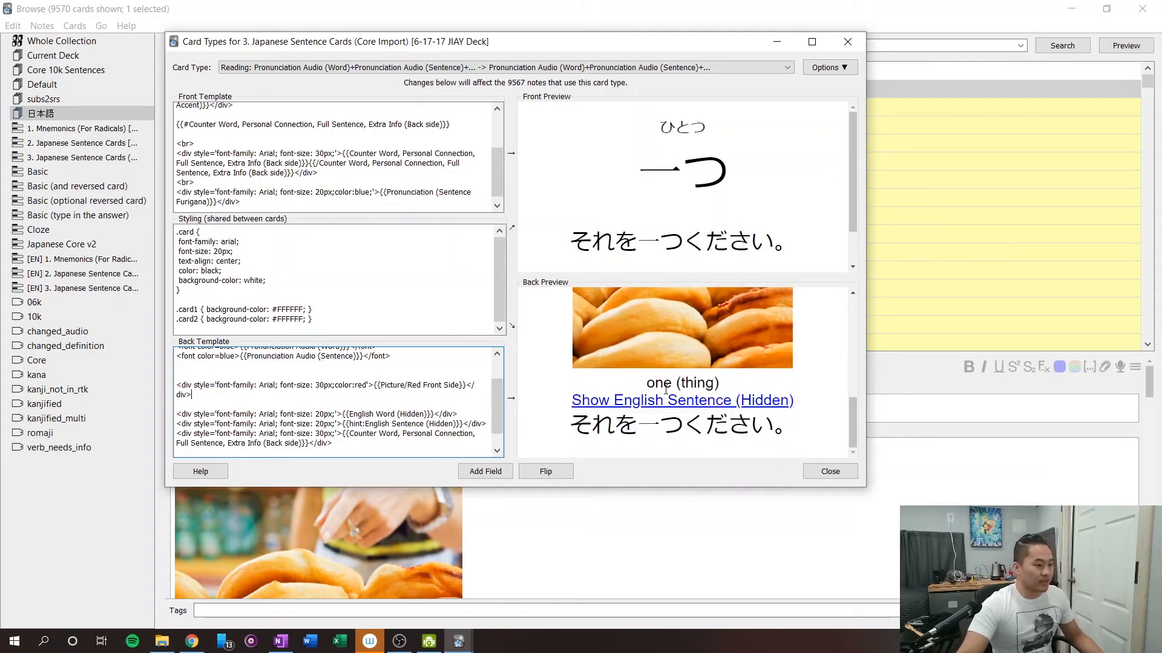
scroll(641, 399, "up", 5)
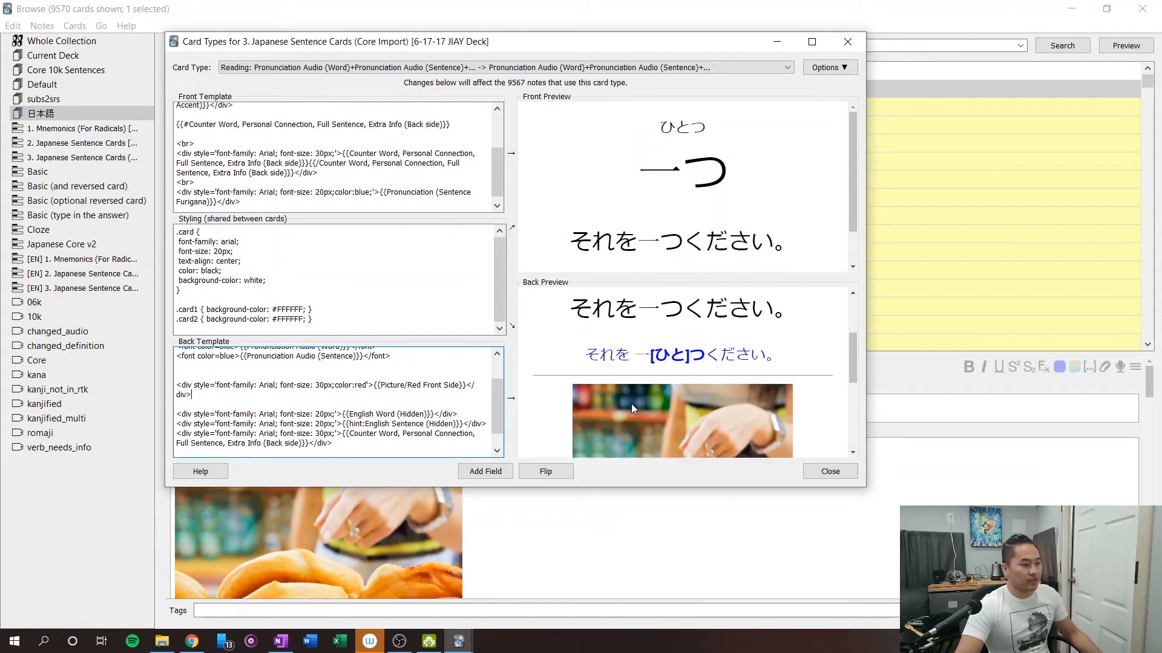
scroll(632, 402, "down", 5)
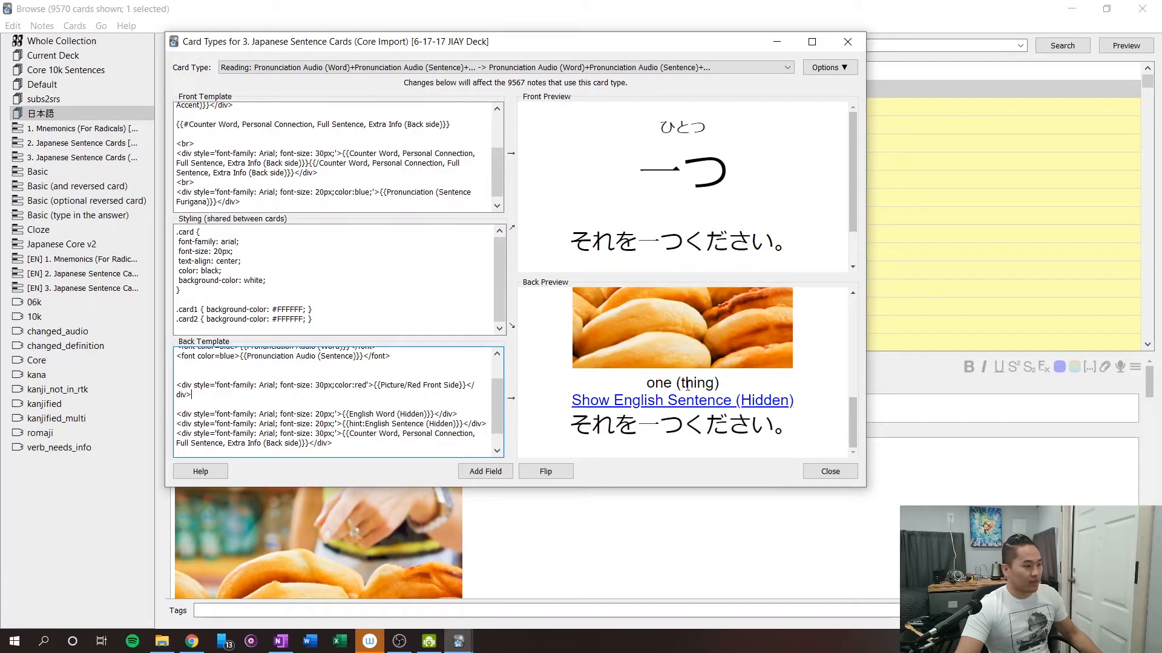
left_click(659, 410)
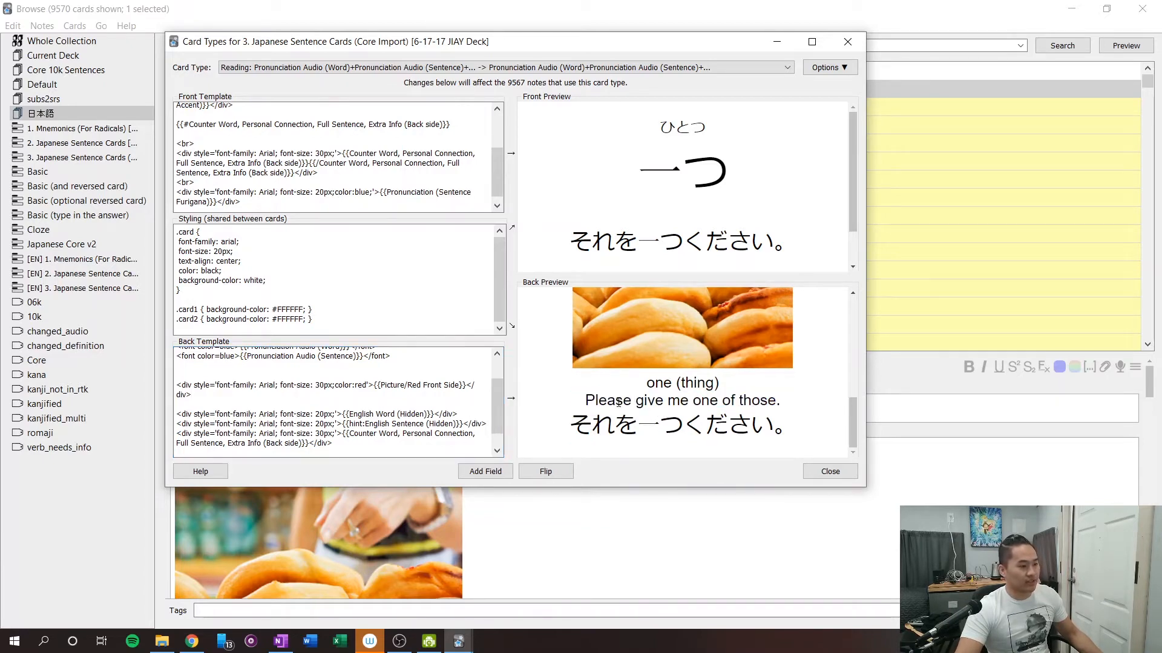
Examine the sentence furigana in the back preview and locate its Pronunciation (Sentence Furigana) line in the front template.
scroll(603, 397, "up", 5)
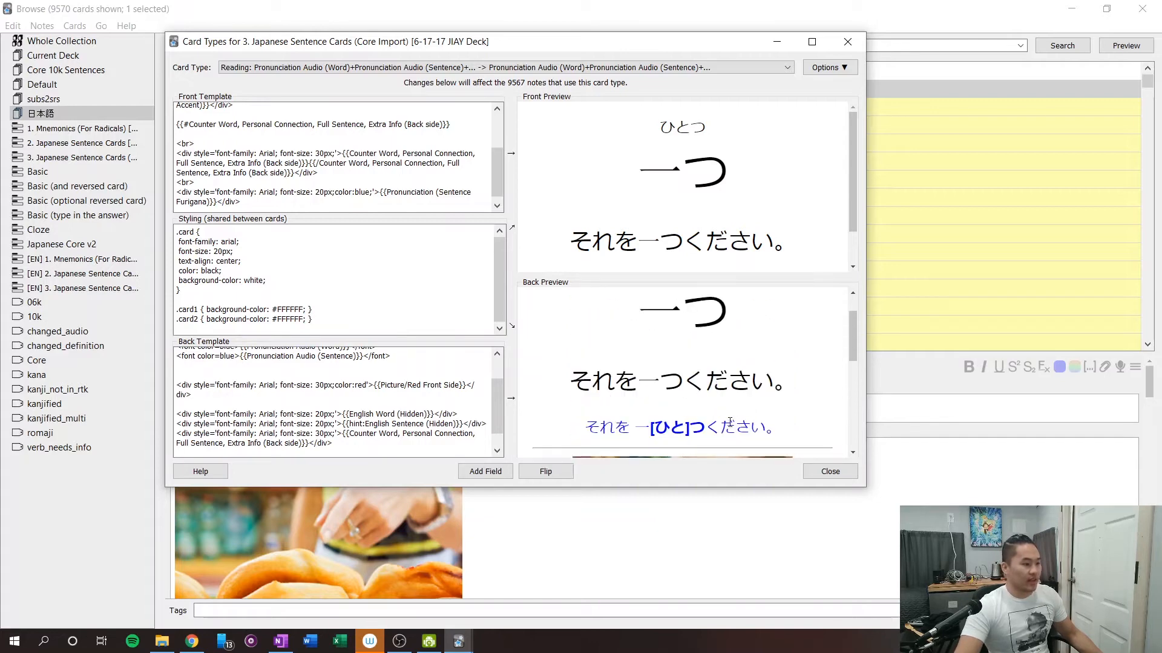
left_click_drag(579, 431, 782, 430)
left_click(732, 410)
scroll(724, 410, "up", 1)
scroll(724, 405, "down", 1)
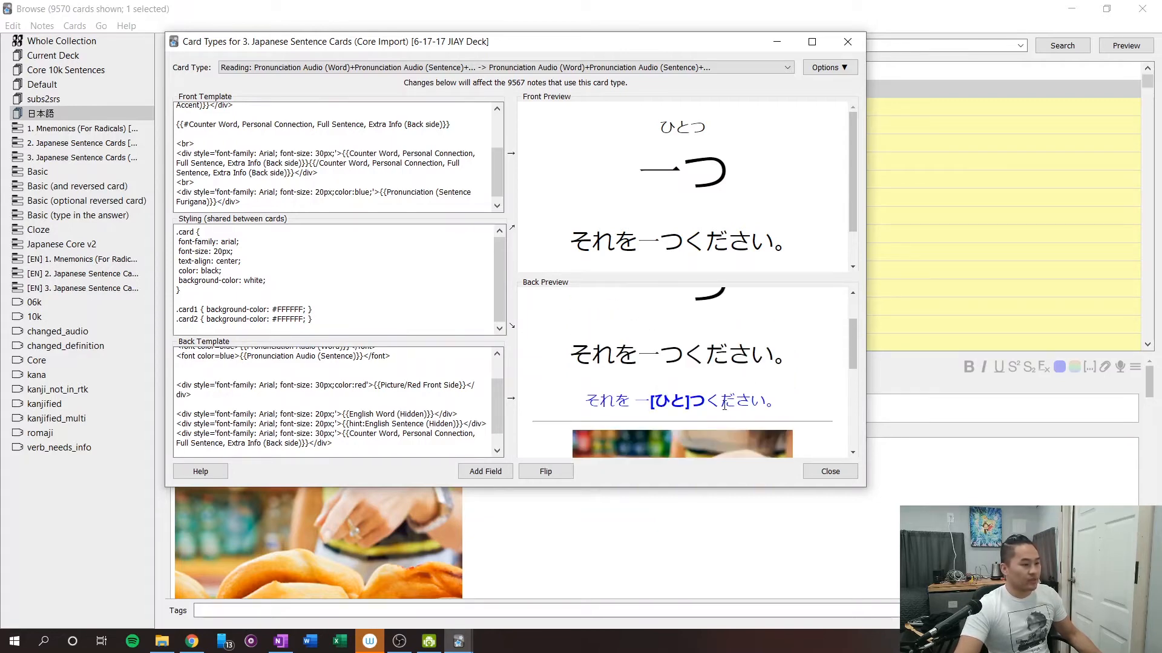
scroll(375, 420, "up", 2)
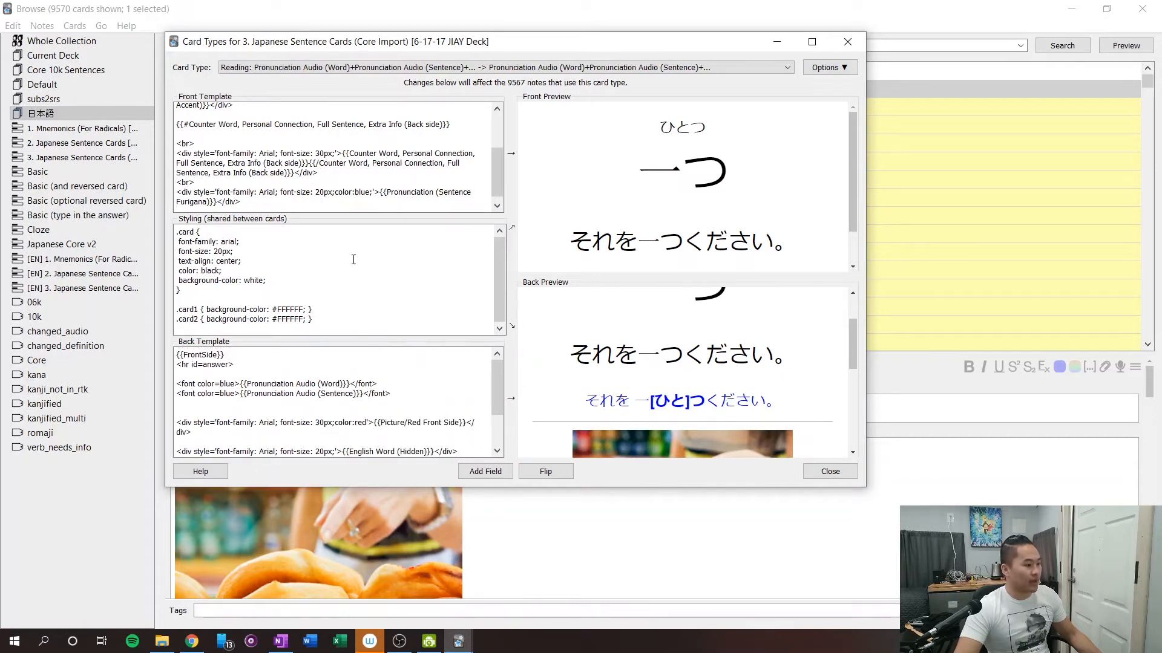
scroll(367, 176, "down", 1)
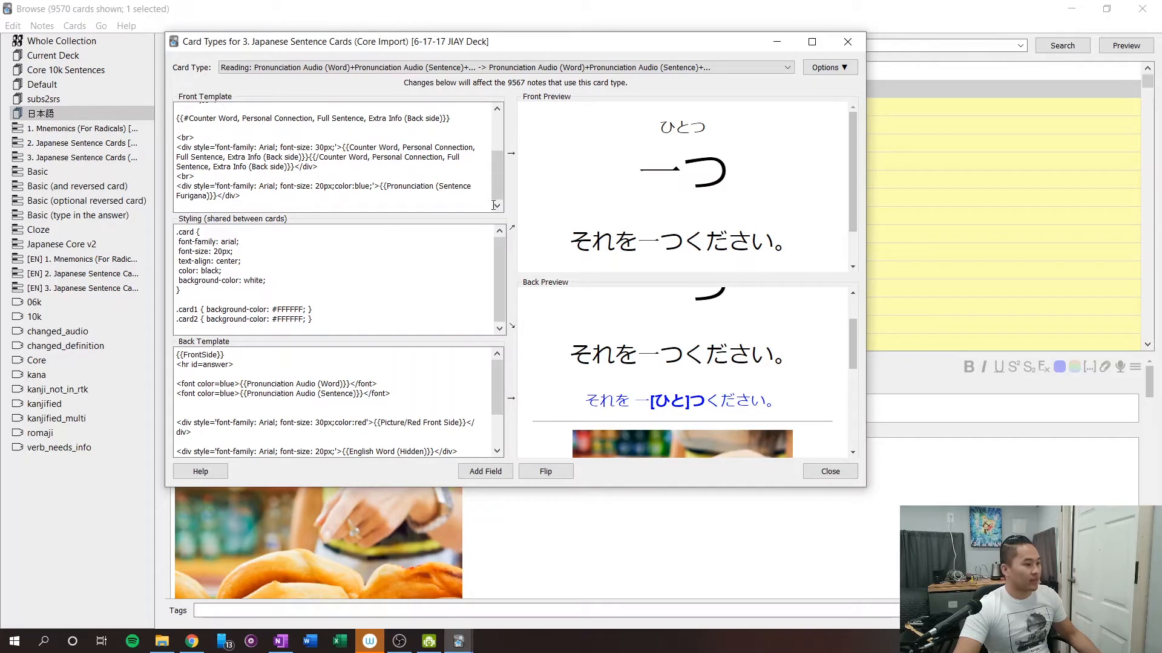
left_click(244, 195)
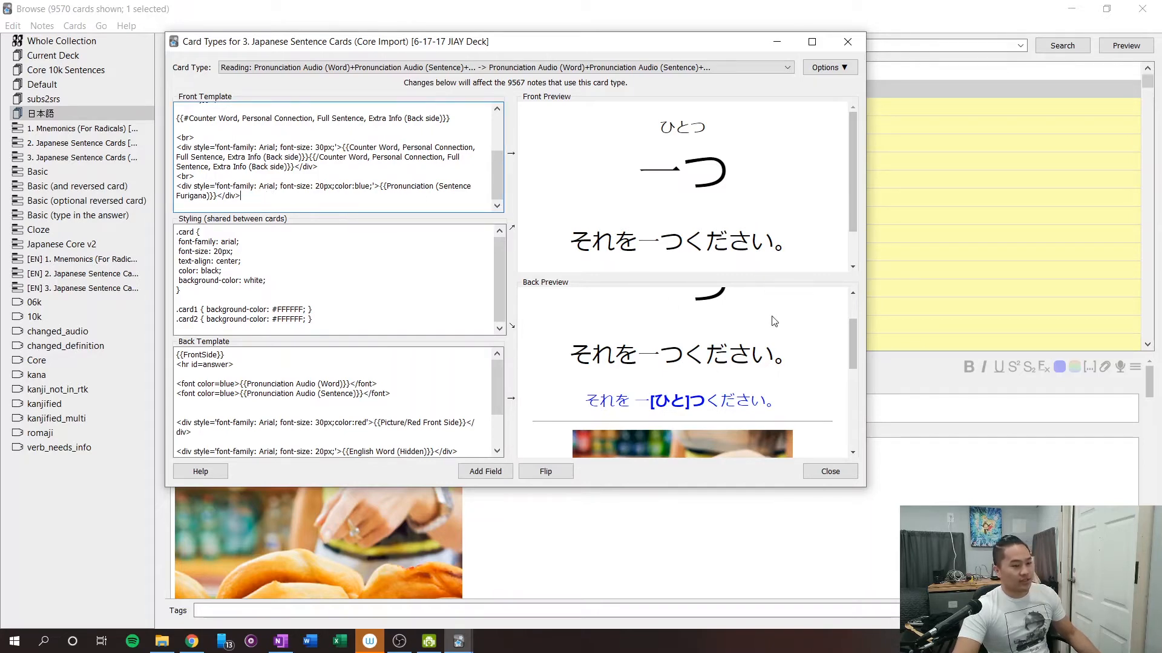
scroll(744, 342, "up", 3)
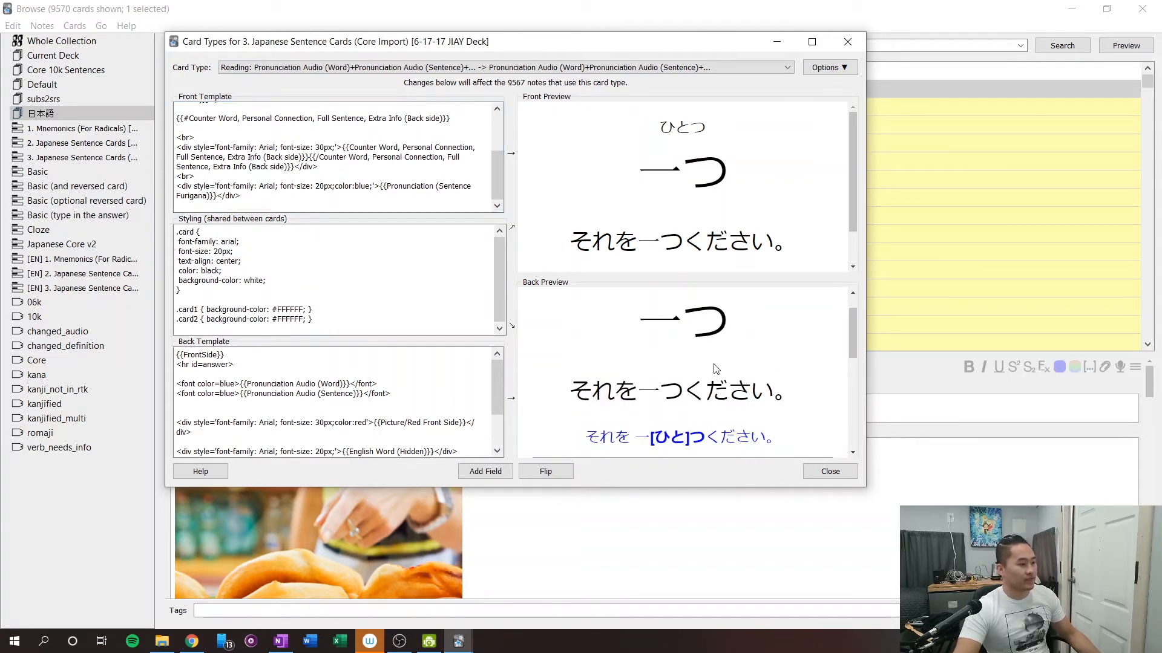
Put <-- on a new line before the Pronunciation (Sentence Furigana) div in the front template and --> after it.
left_click_drag(246, 194, 163, 187)
left_click(265, 196)
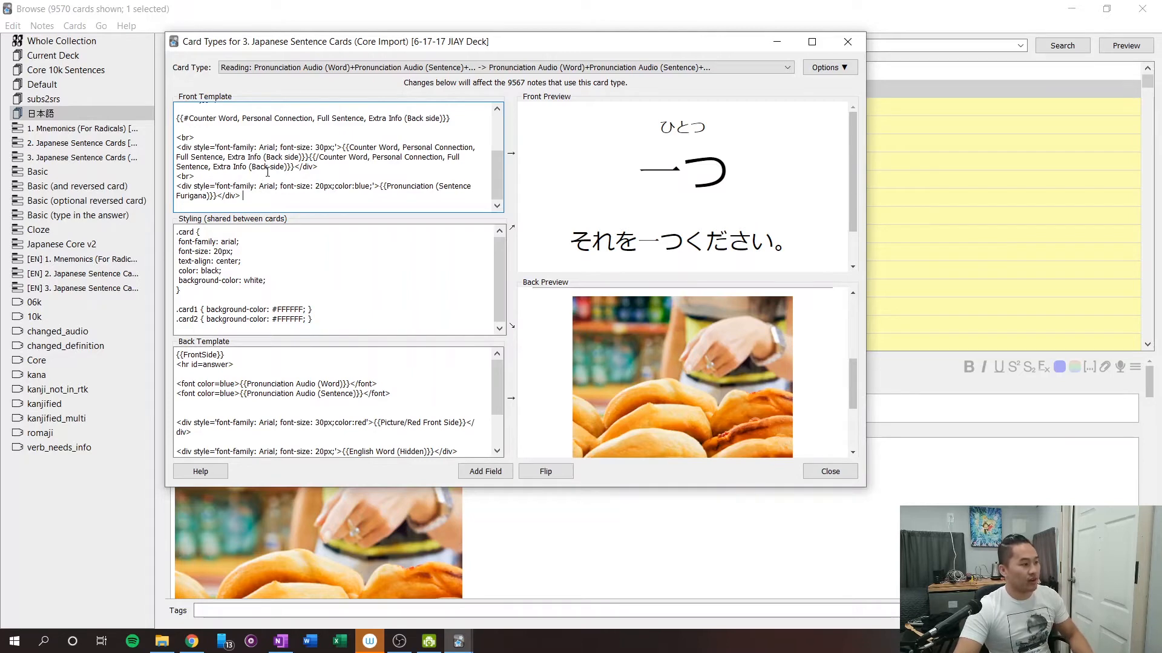
left_click(280, 177)
key("Return")
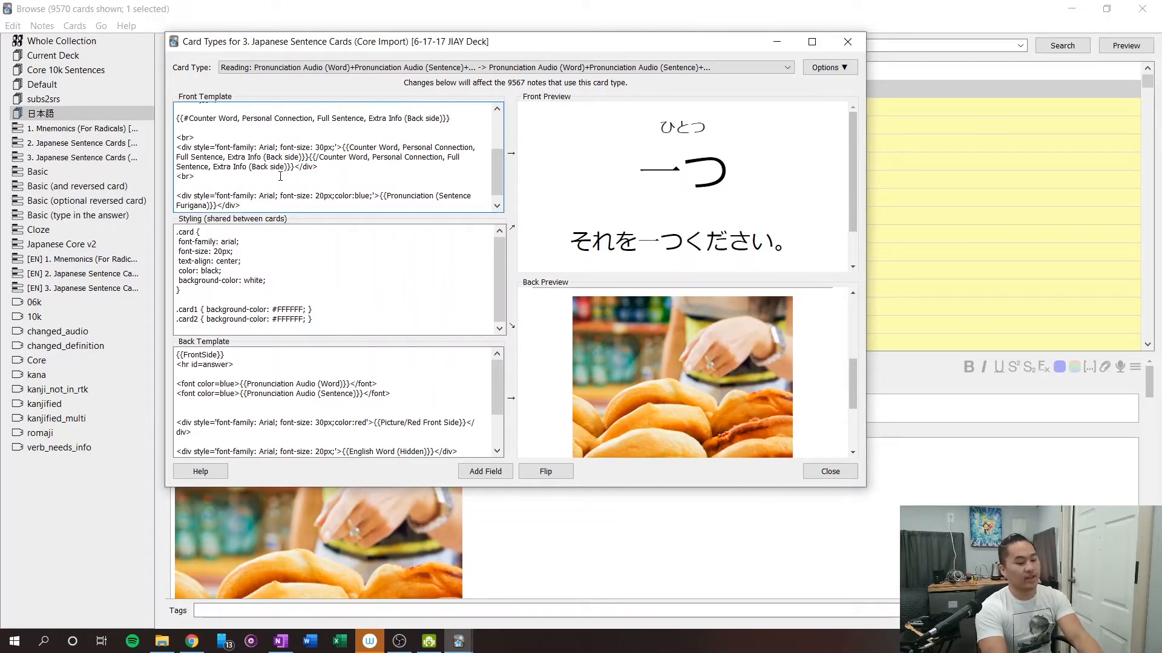
type("<")
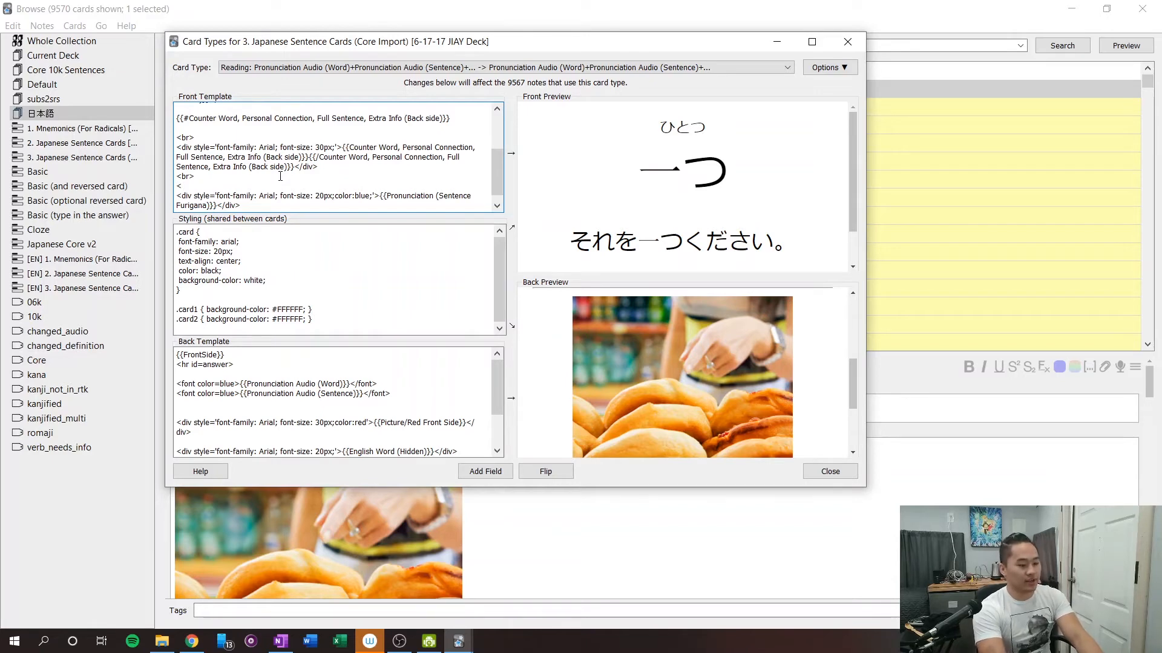
type("--")
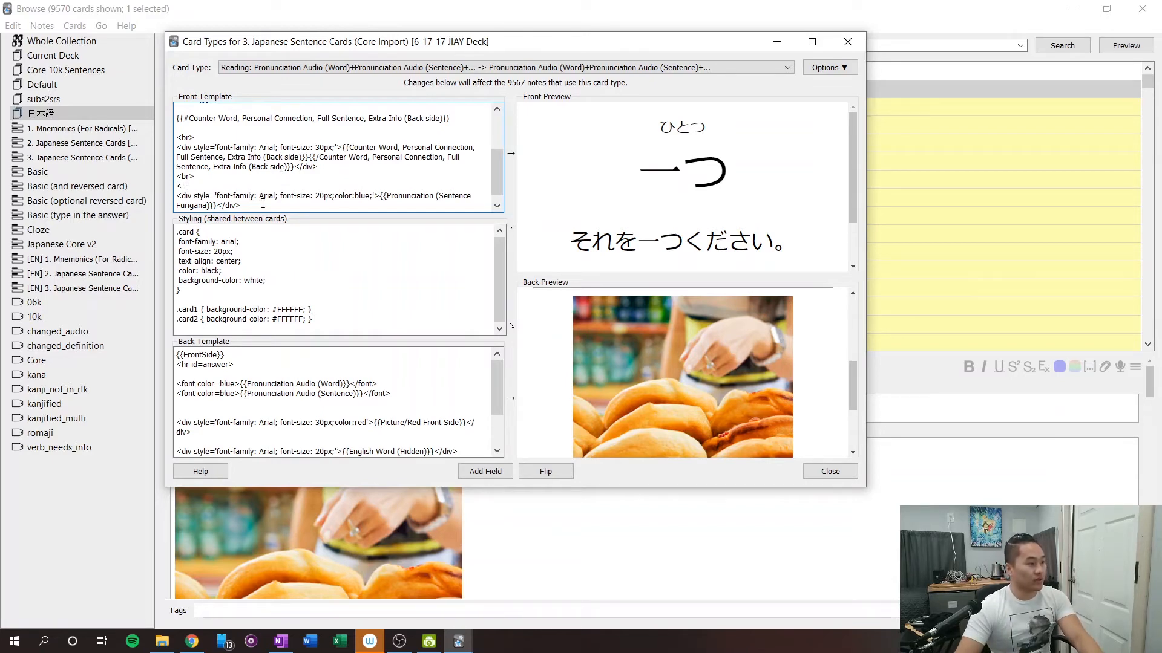
left_click(263, 204)
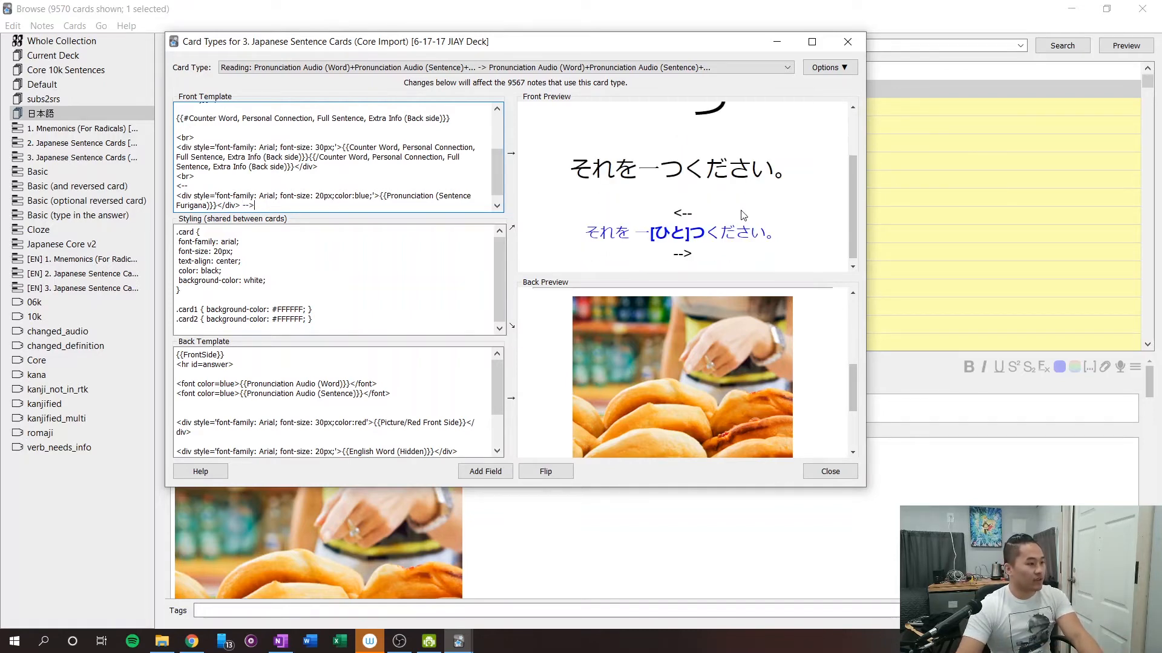
Replace the separate <-- line with one directly before the Pronunciation (Sentence Furigana) div and correct it to <!--.
left_click(319, 196)
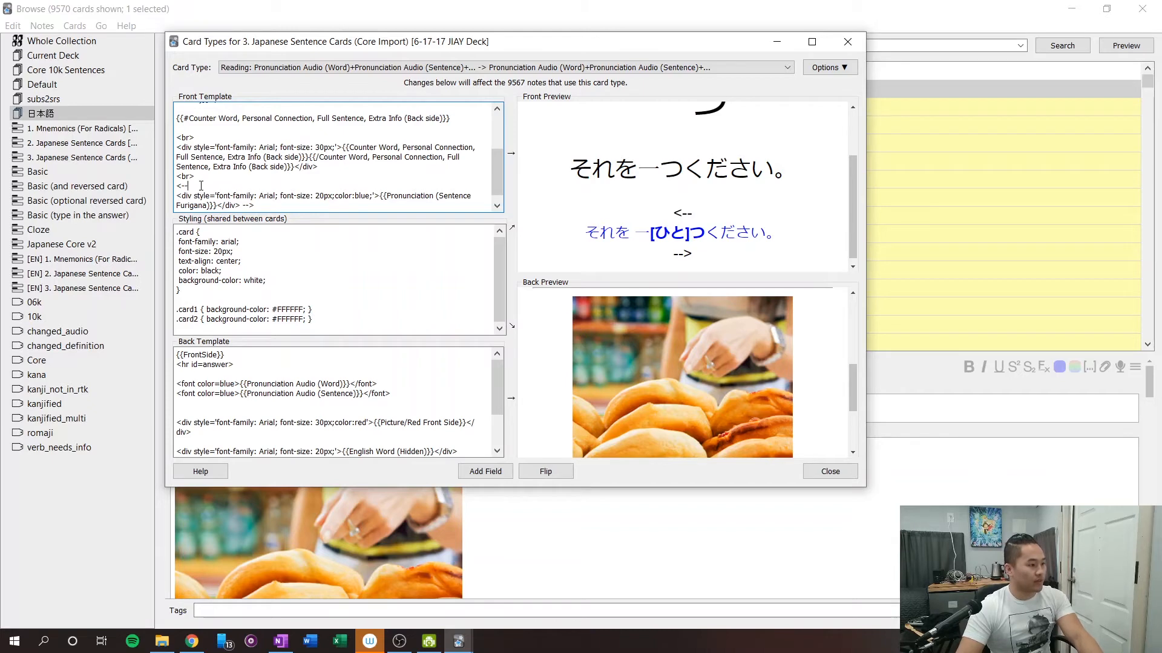
left_click_drag(201, 185, 175, 186)
key("BackSpace")
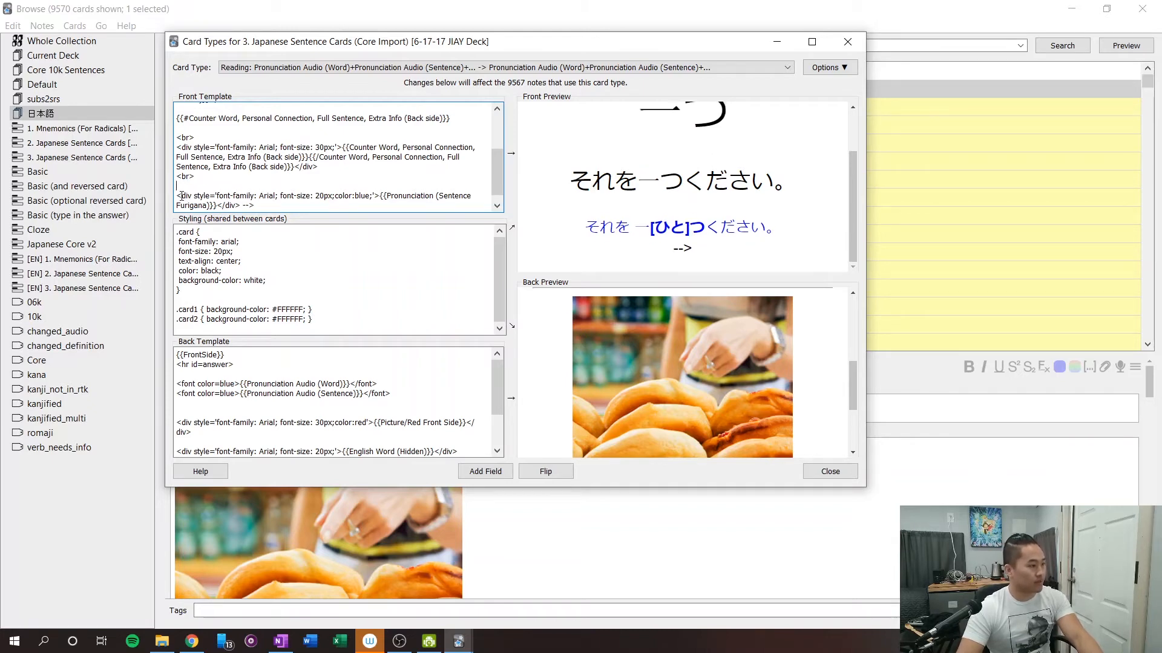
type("<--")
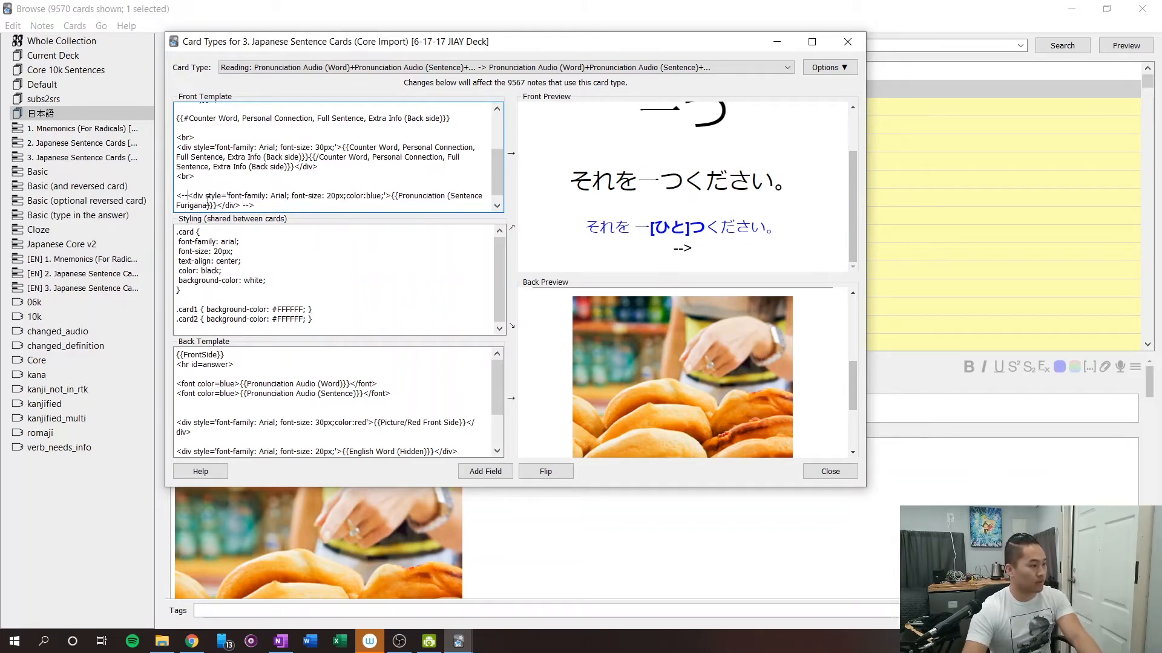
scroll(280, 211, "down", 1)
left_click(190, 188)
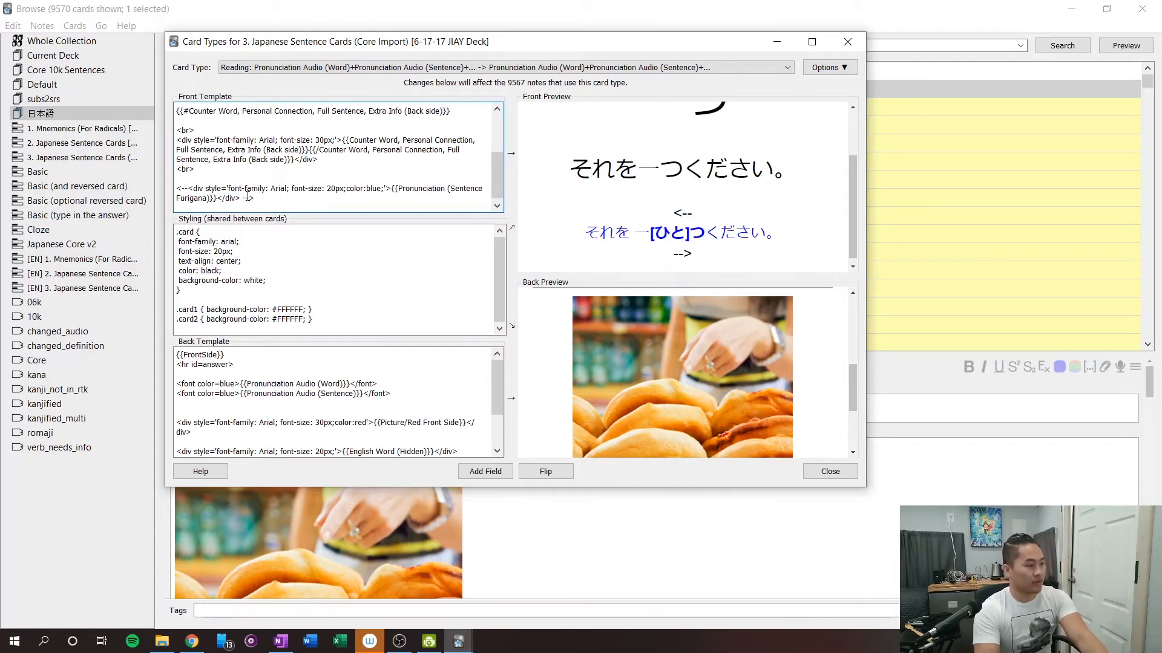
type("!")
Put the <!-- and --> markers on their own lines above and below the Pronunciation (Sentence Furigana) div.
left_click(270, 199)
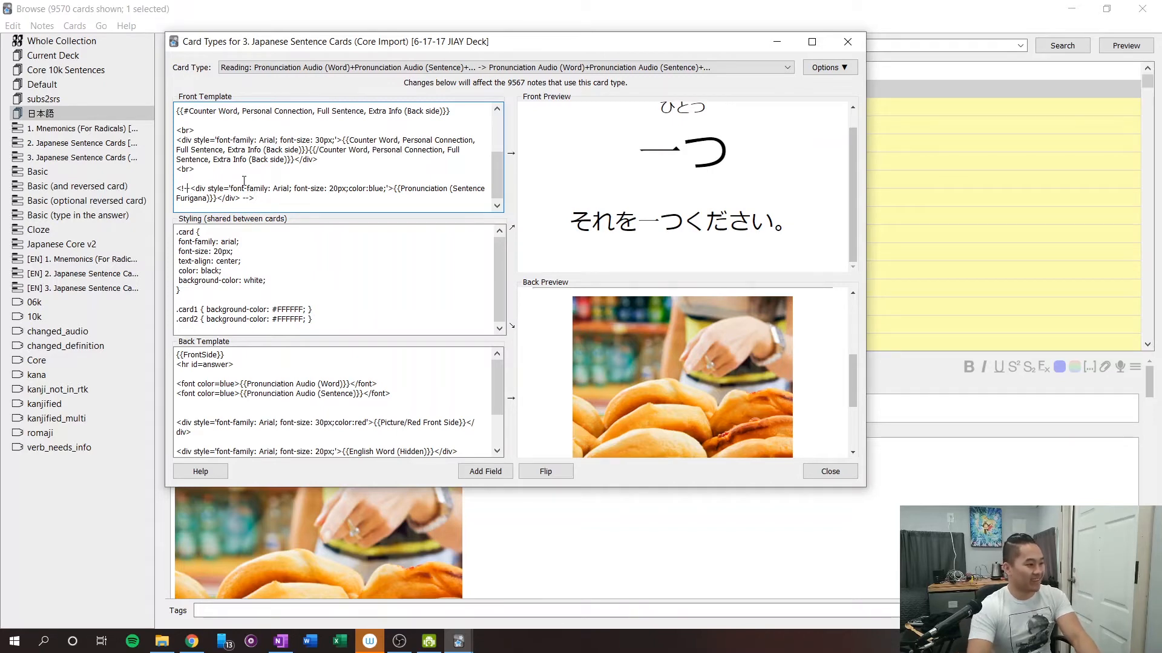
key("Return")
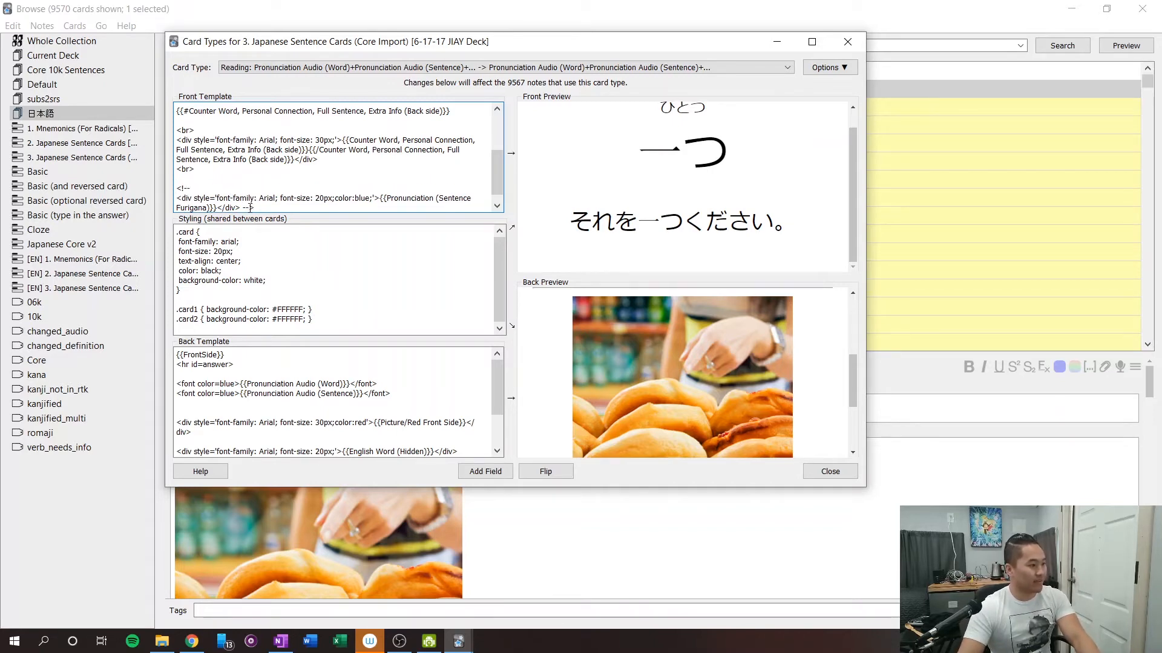
left_click(244, 207)
key("Return")
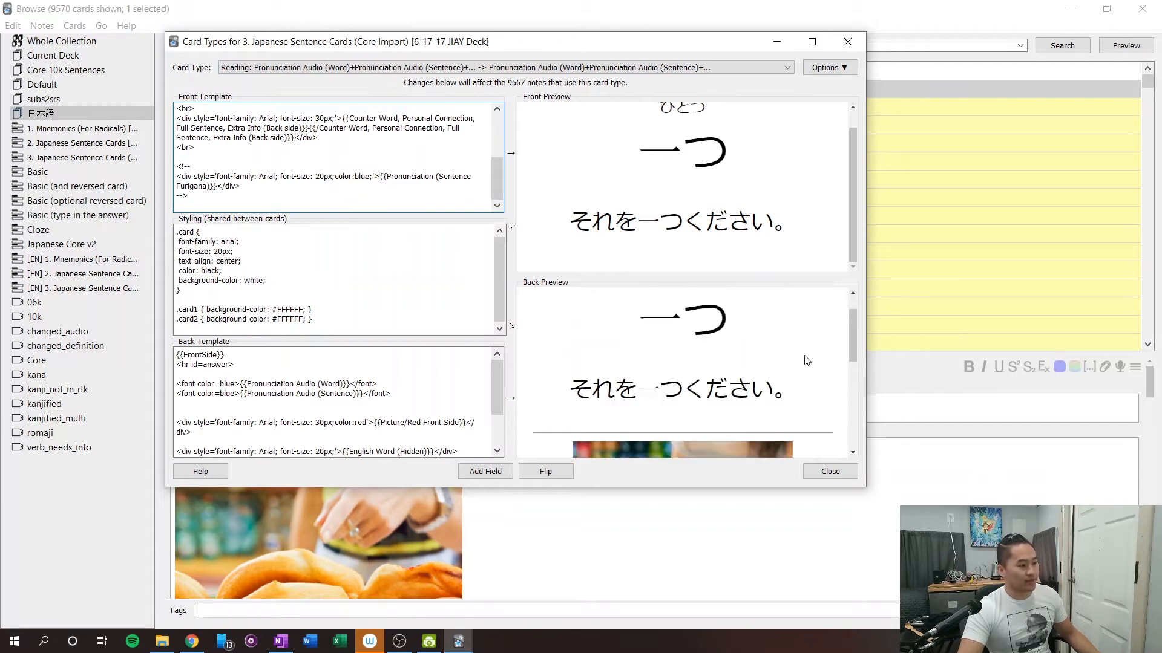
Remove the comment markers around the Pronunciation (Sentence Furigana) div, and re-enter <!-- above it and --> below it.
left_click_drag(206, 196, 2, 229)
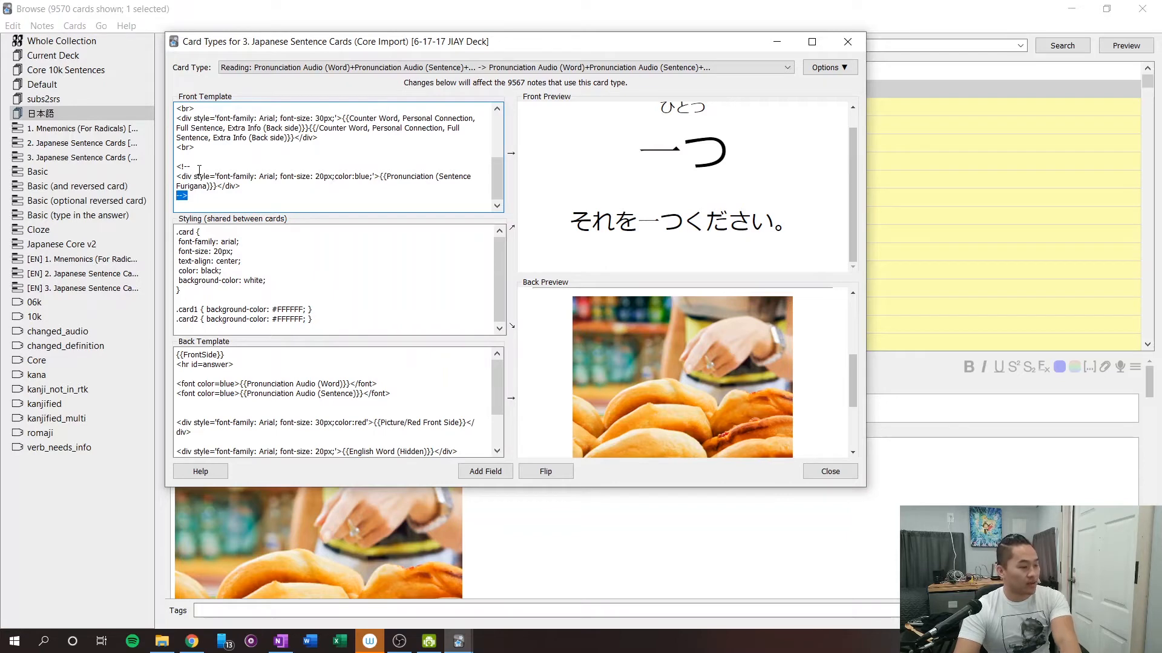
key("BackSpace")
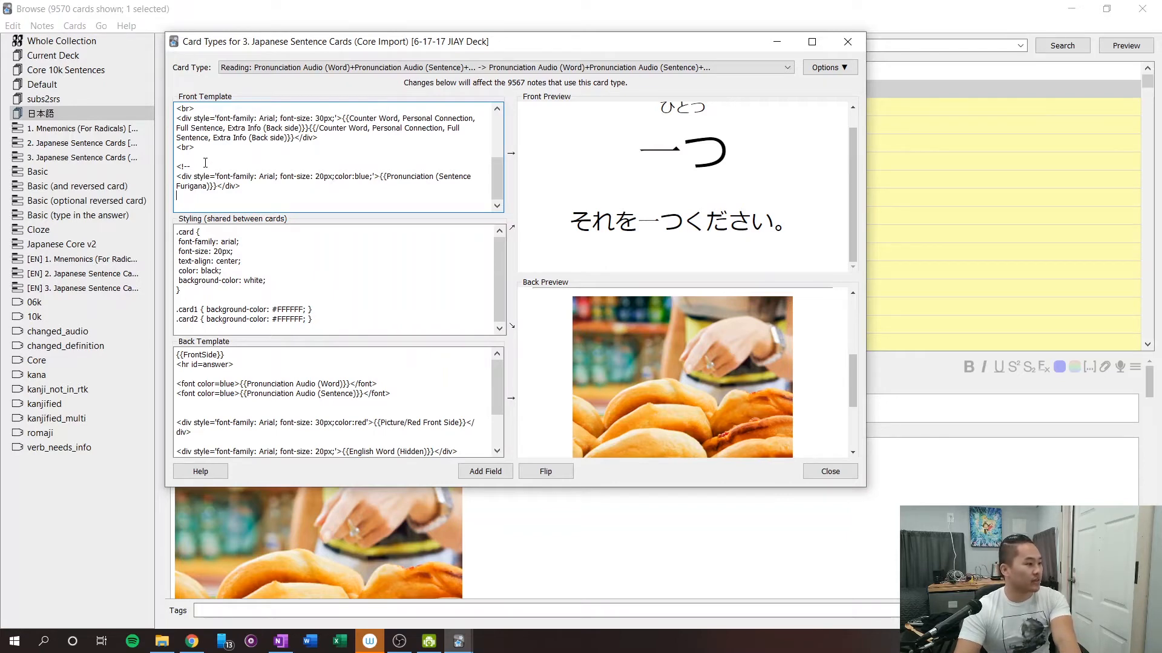
left_click_drag(205, 166, 176, 166)
key("BackSpace")
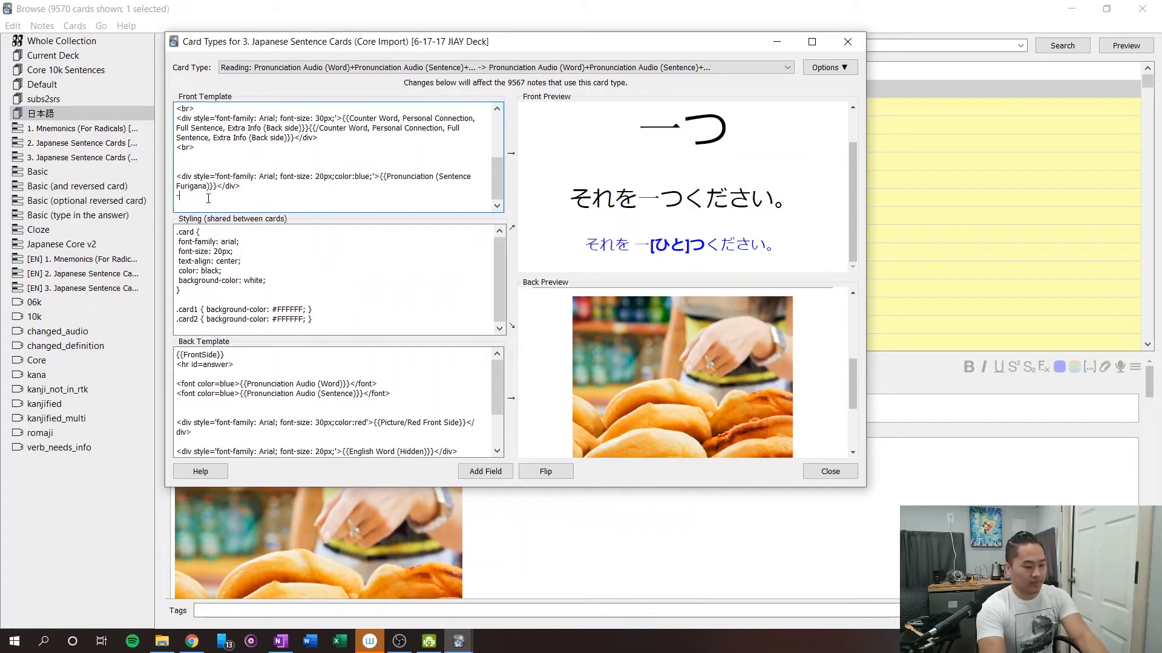
type("-->")
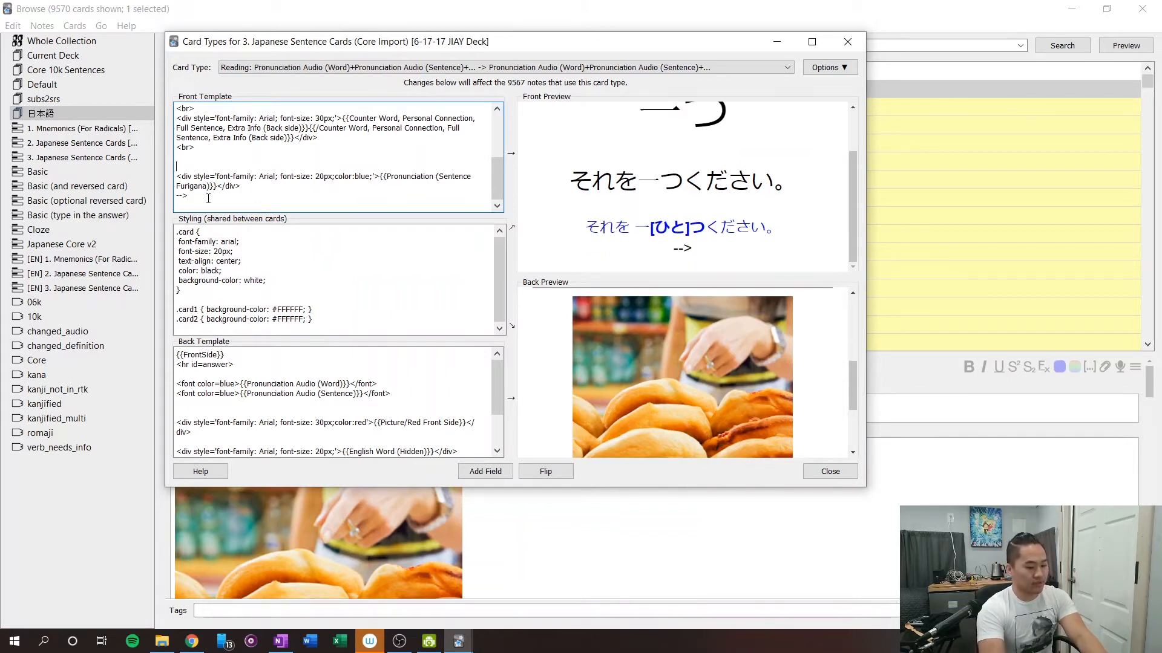
type("!--")
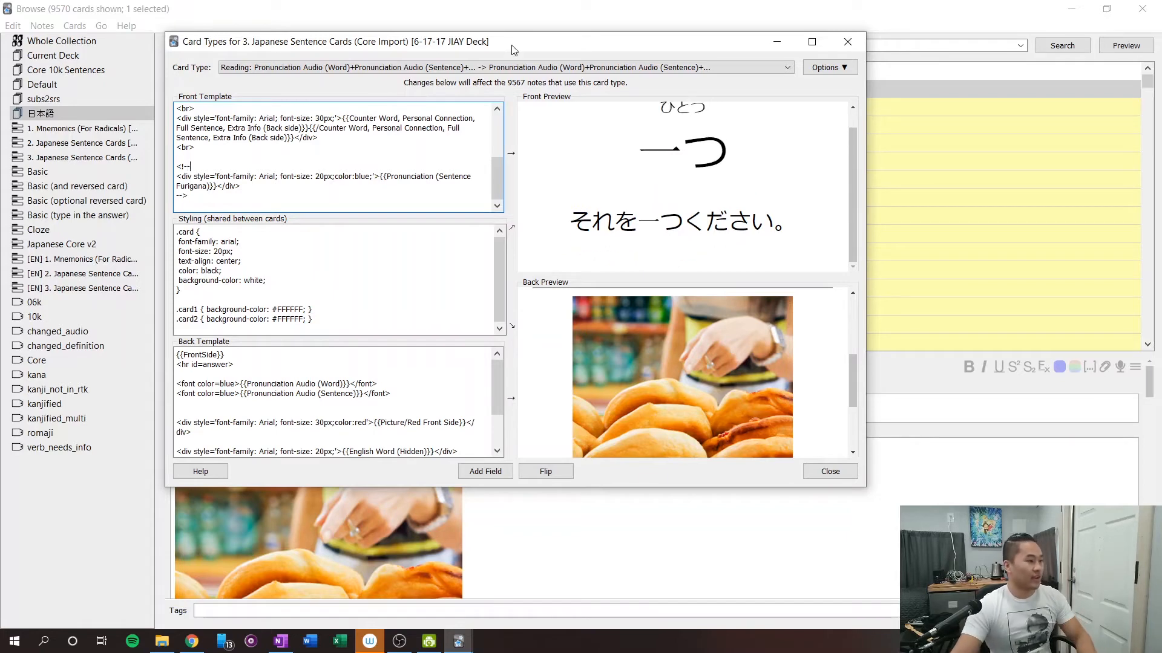
left_click(485, 135)
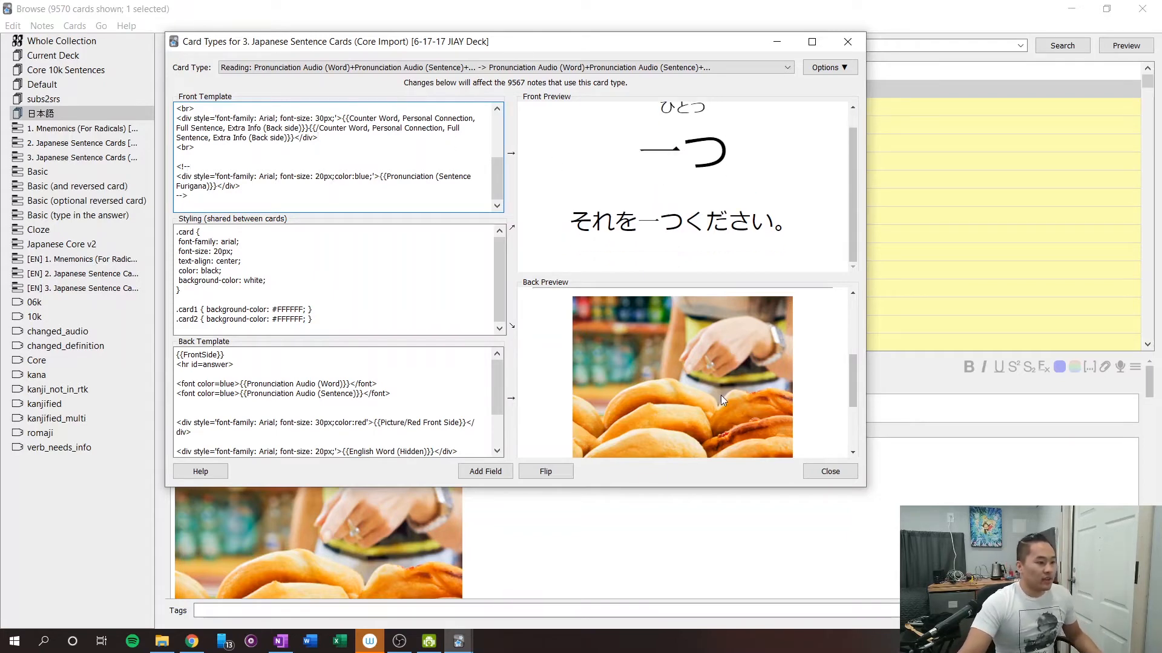
Check the back preview with the sentence furigana line commented out.
scroll(723, 390, "down", 3)
scroll(728, 381, "up", 3)
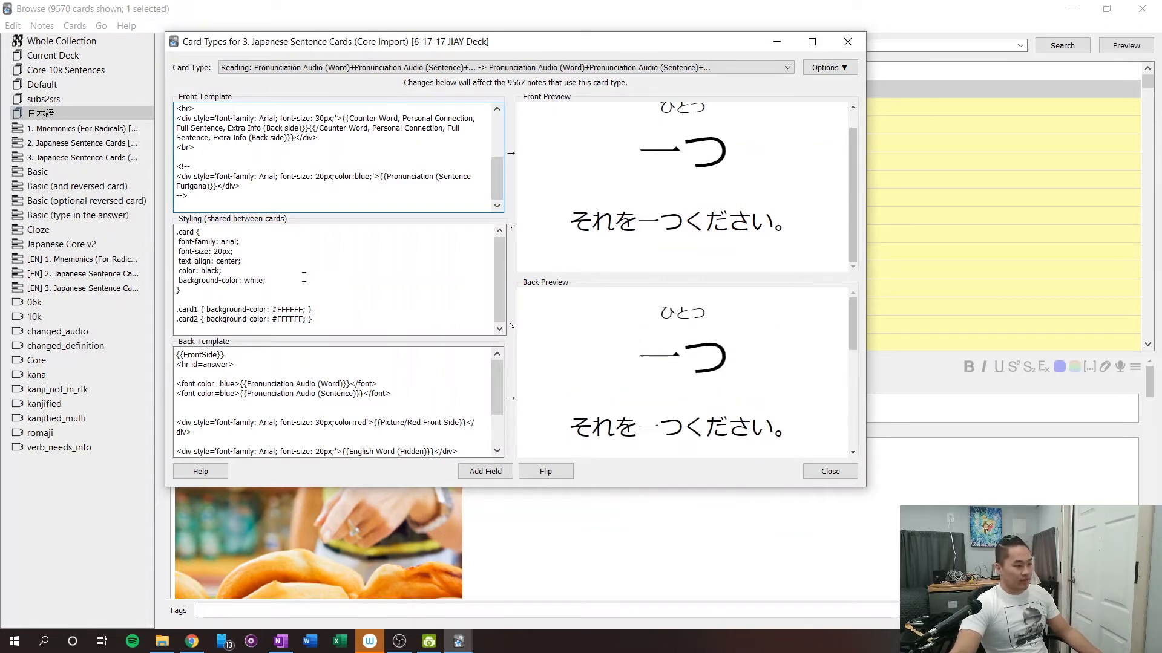
left_click(324, 305)
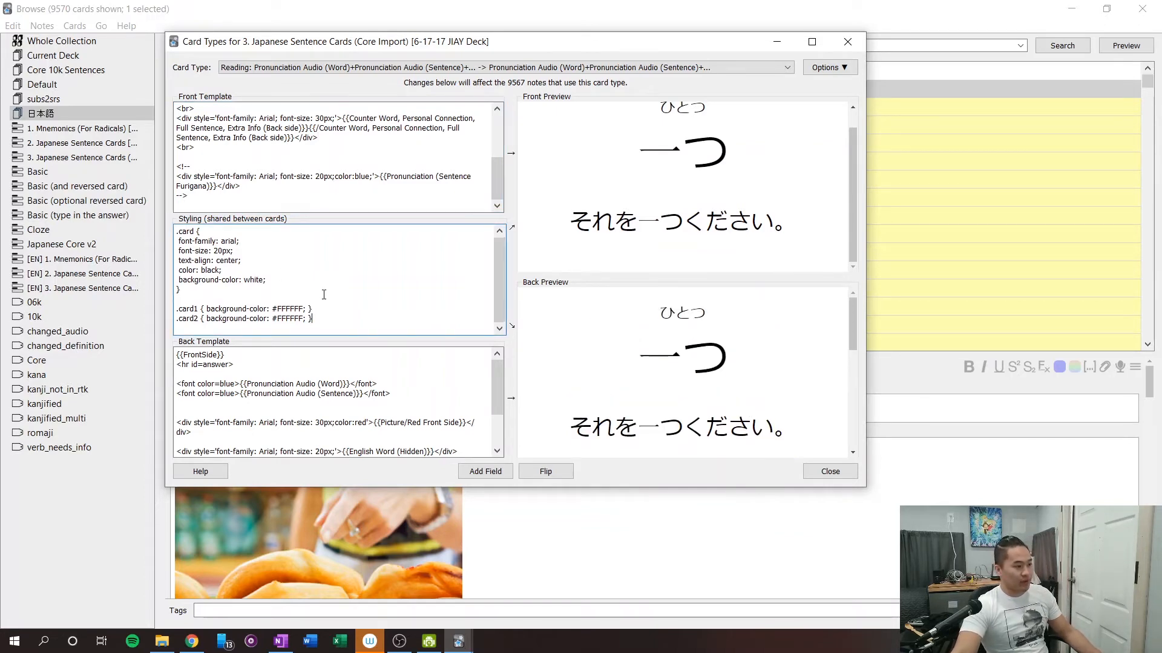
left_click(334, 314)
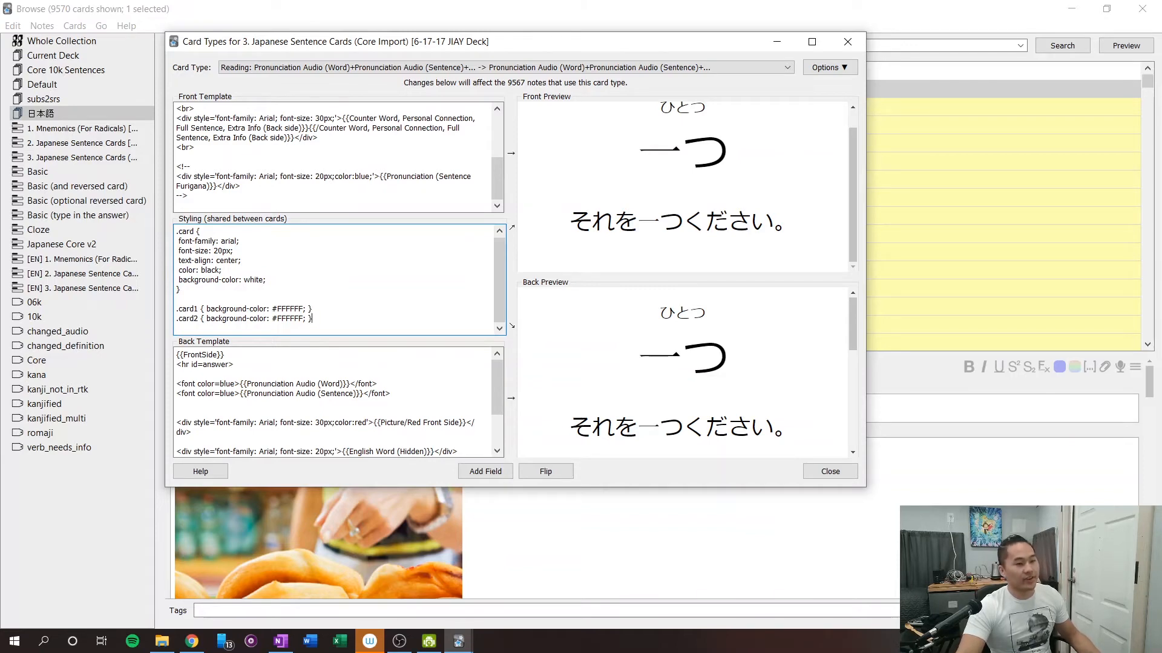
Switch to Chrome and view the code examples in the anki.tenderapp.com discussion on hiding text in a card.
key("alt+Tab")
key("alt+Tab")
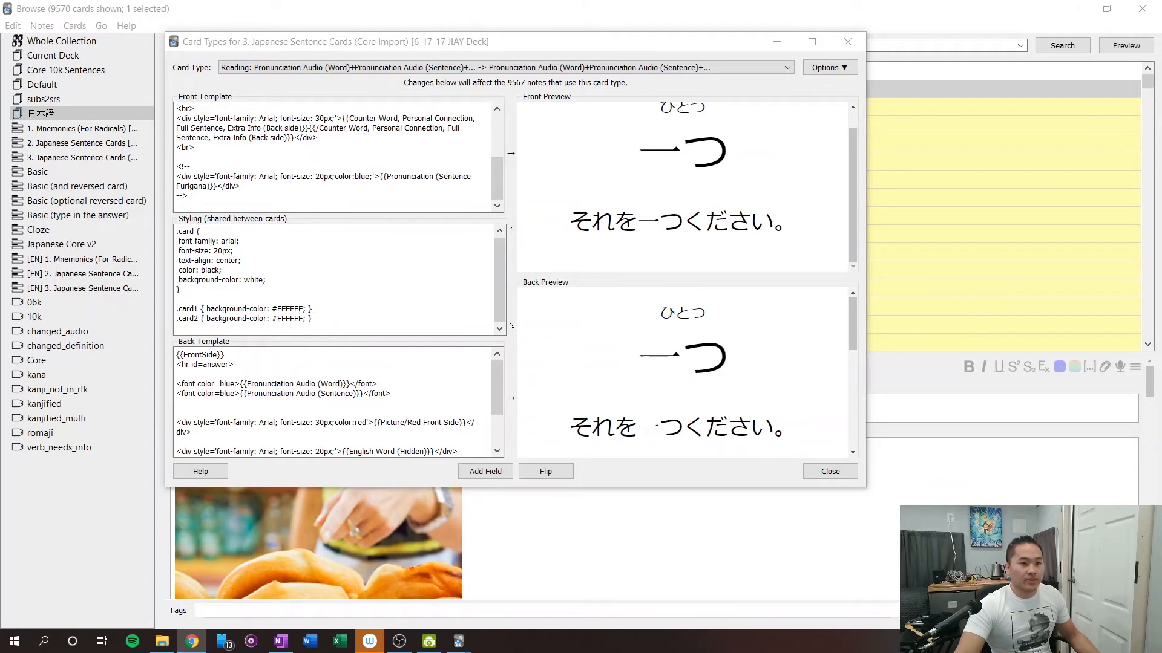
left_click_drag(419, 145, 390, 0)
scroll(257, 167, "down", 5)
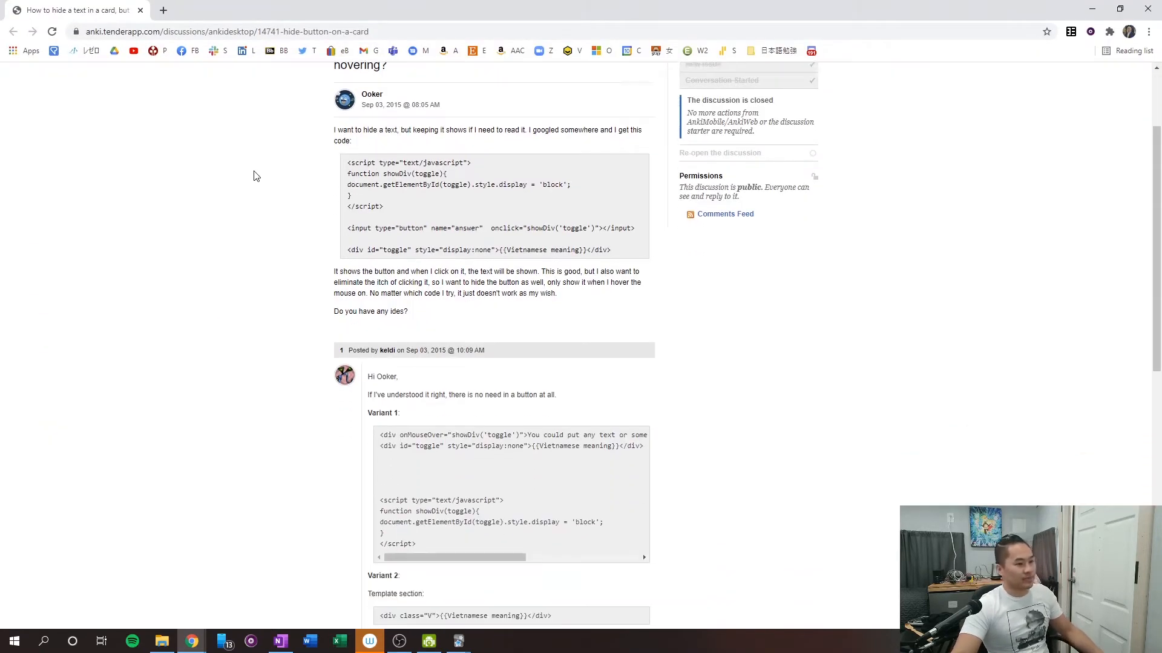
Find the Variant 2 styling code in the discussion and copy its .V and .V:hover rules.
scroll(533, 226, "down", 1)
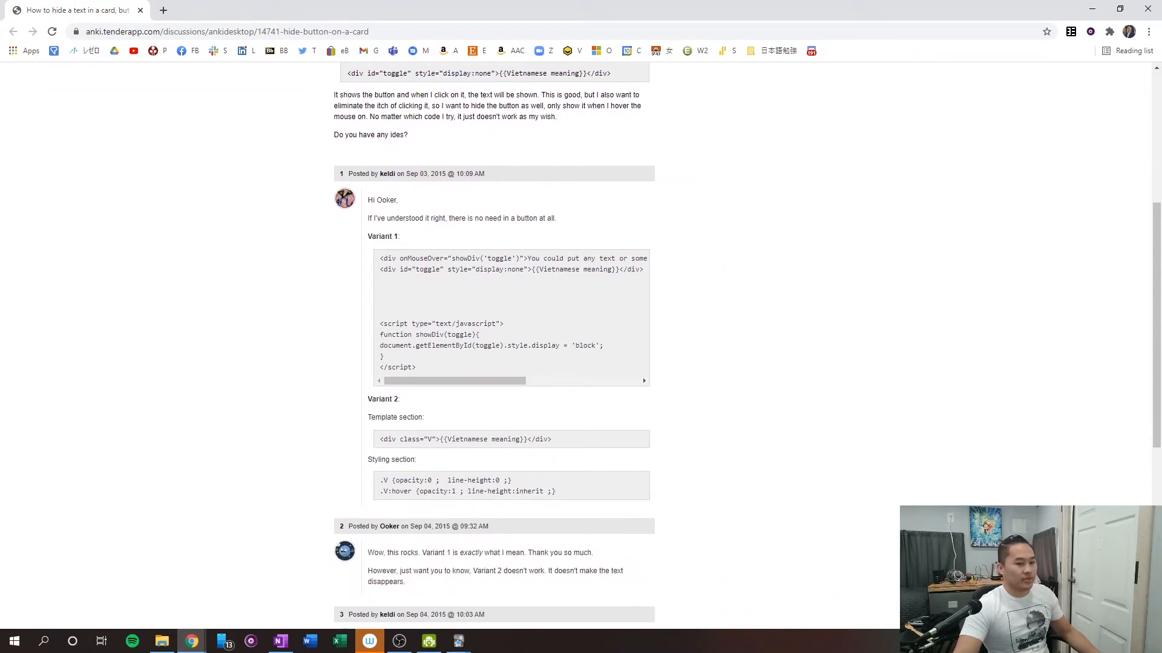
scroll(726, 300, "up", 5)
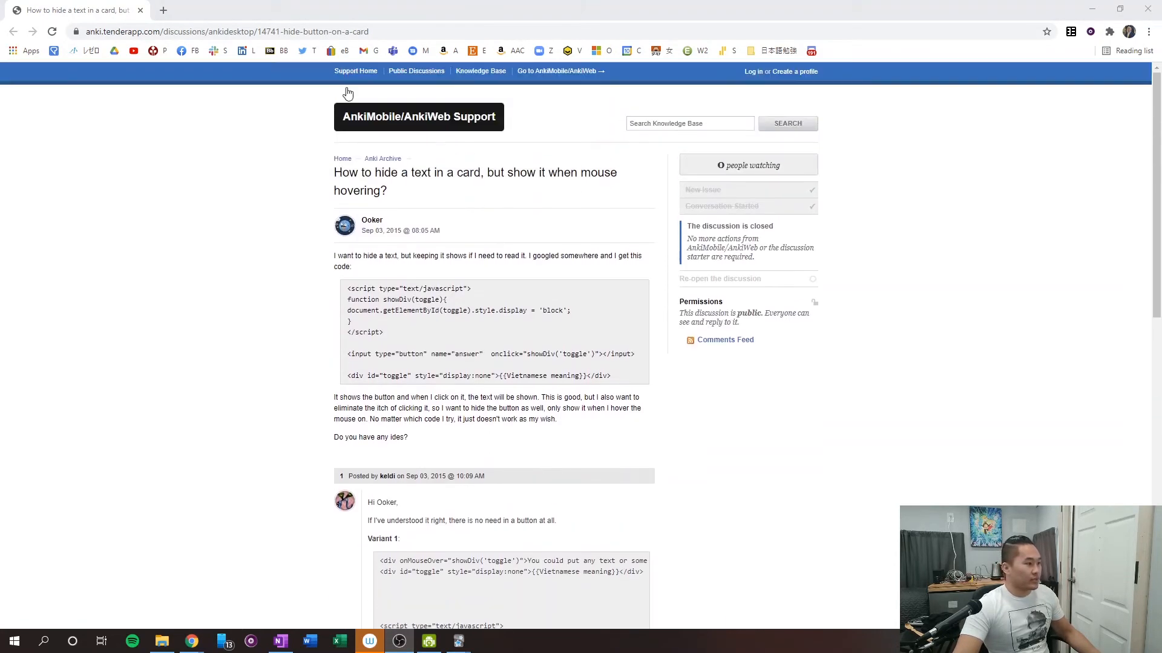
scroll(272, 329, "down", 5)
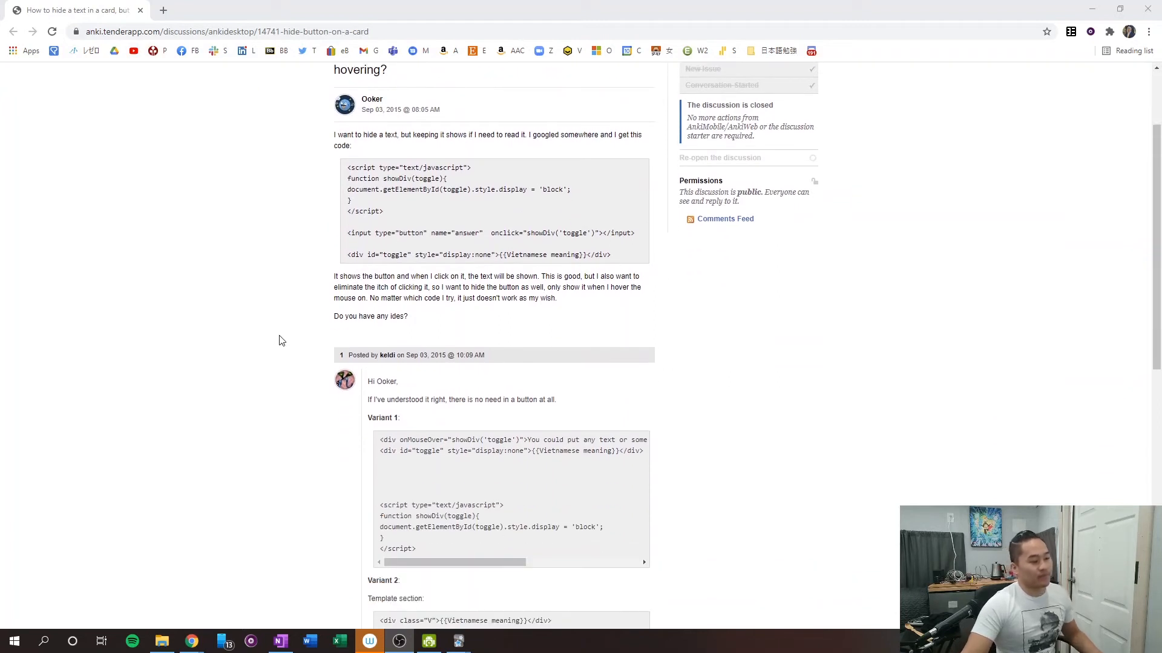
scroll(332, 345, "up", 1)
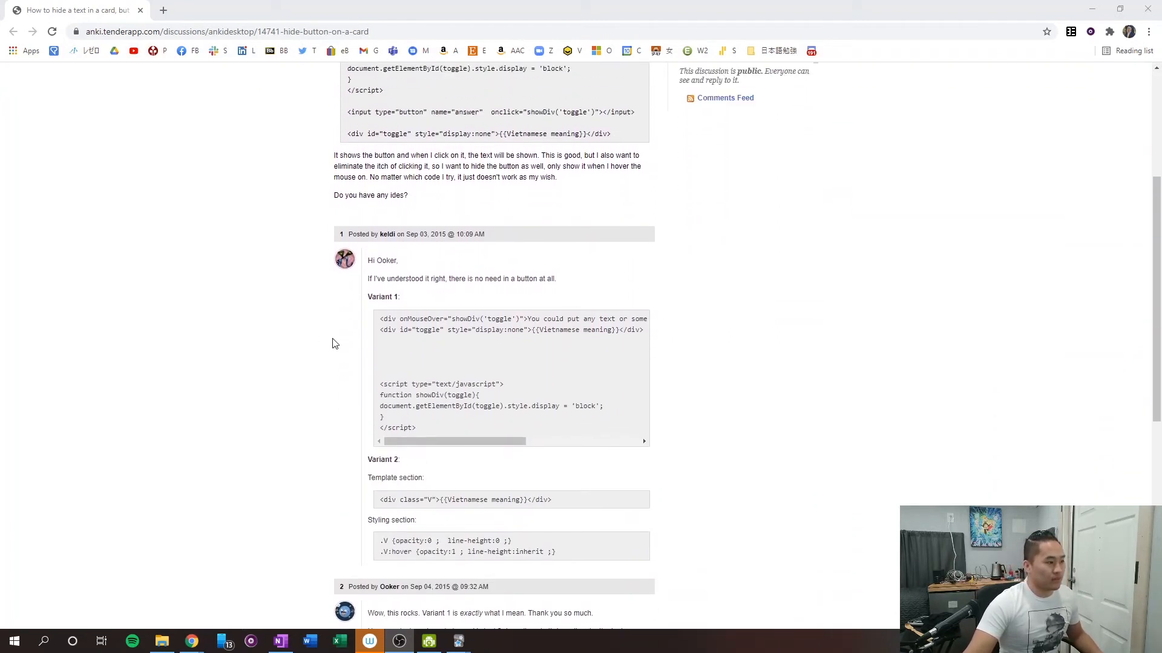
scroll(457, 544, "down", 1)
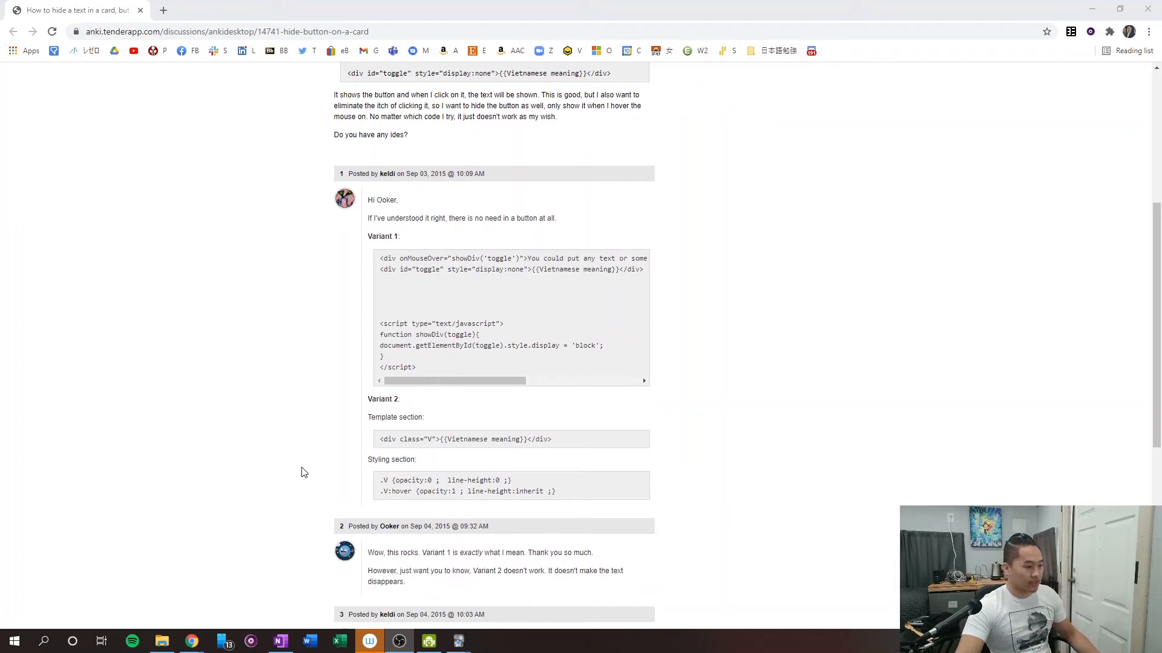
scroll(236, 430, "down", 1)
left_click_drag(555, 431, 376, 418)
key("ctrl+c")
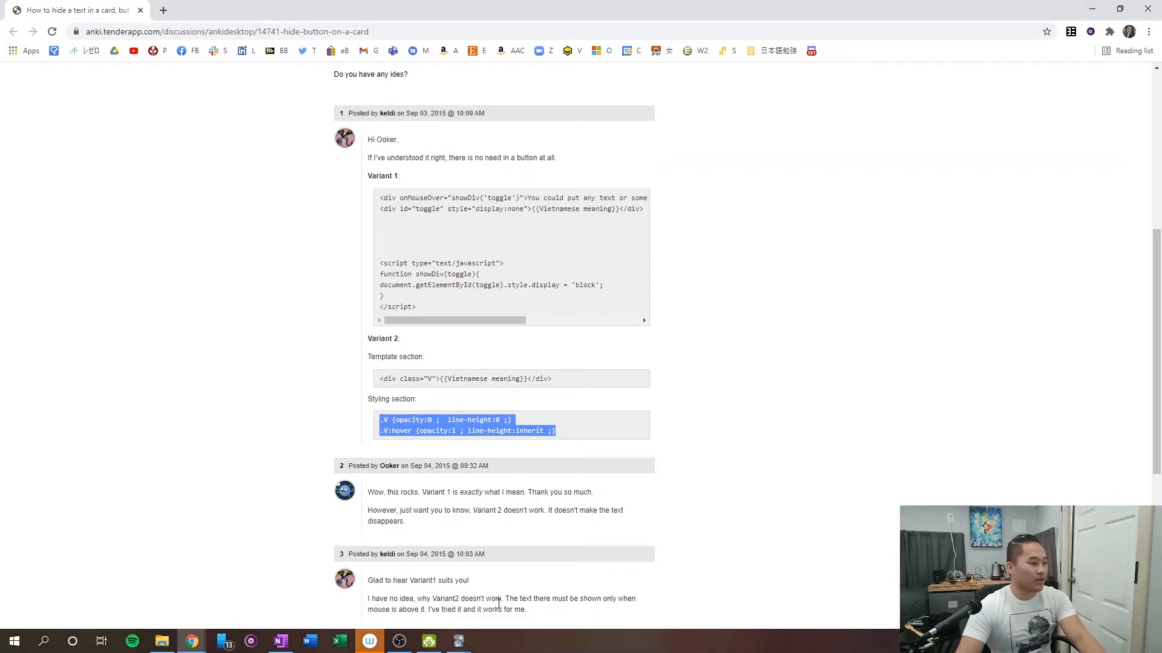
Switch to Anki's Card Types window and add .V {opacity:0 ; line-height:0 ;} and .V:hover {opacity:1 ; line-height:inherit ;} below the .card2 rule in the styling.
left_click(459, 641)
mouse_move(448, 588)
left_click(488, 609)
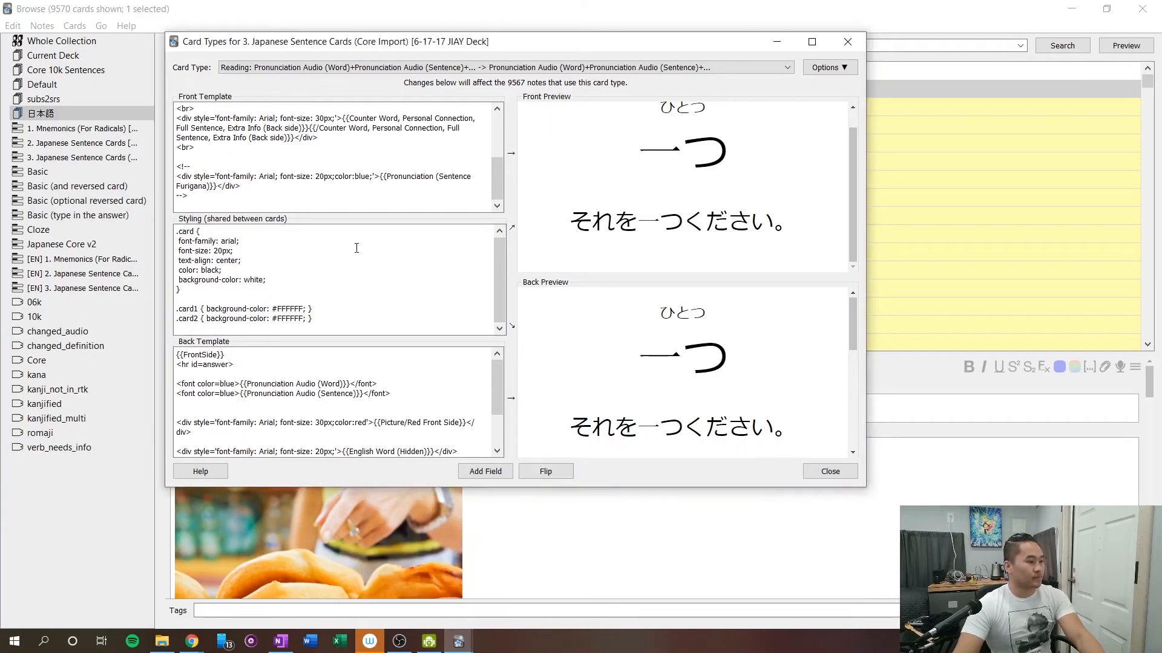
left_click(350, 259)
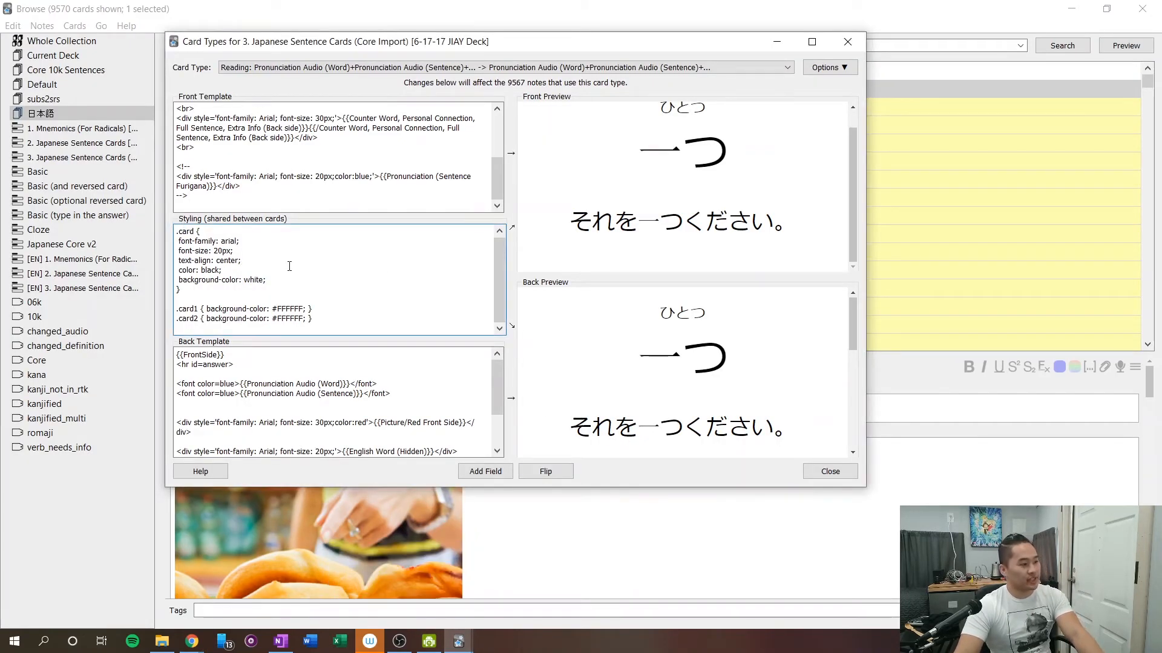
key("ctrl+v")
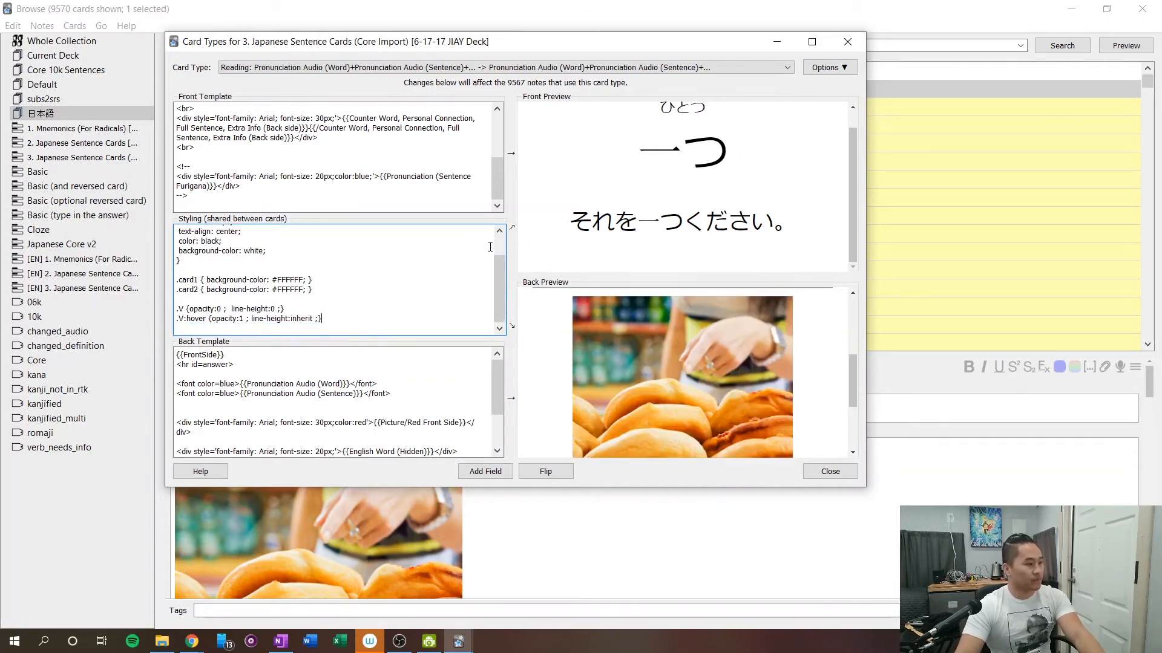
left_click(359, 317)
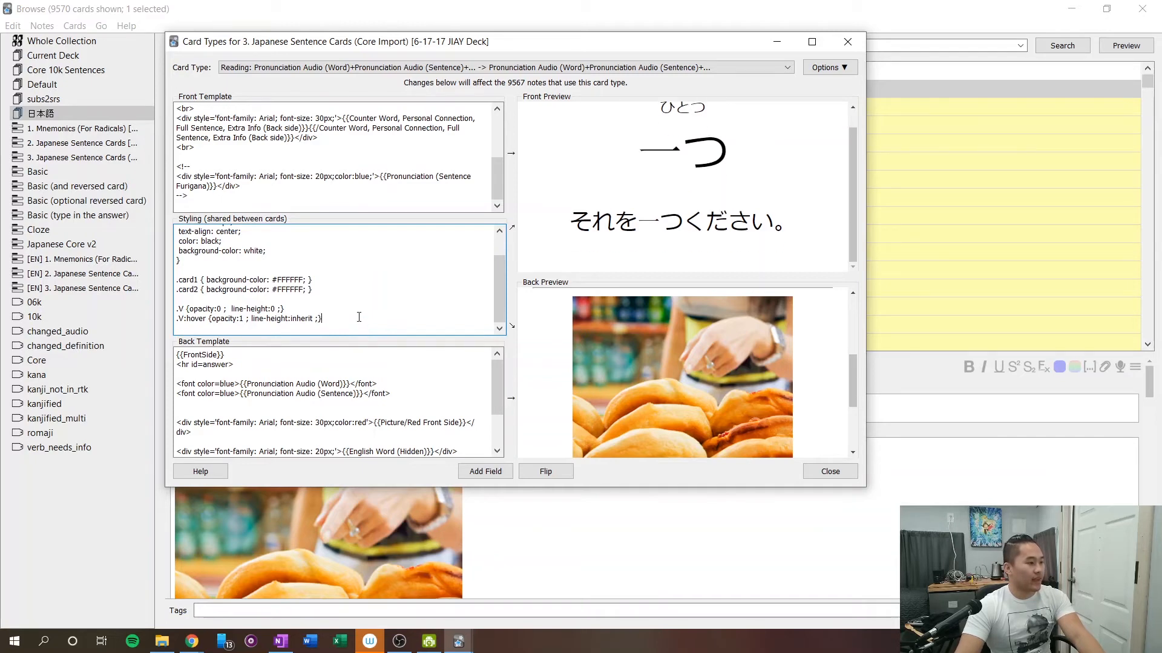
Return to the Chrome discussion and copy the Variant 2 template line <div class="V">{{Vietnamese meaning}}</div>.
left_click(337, 200)
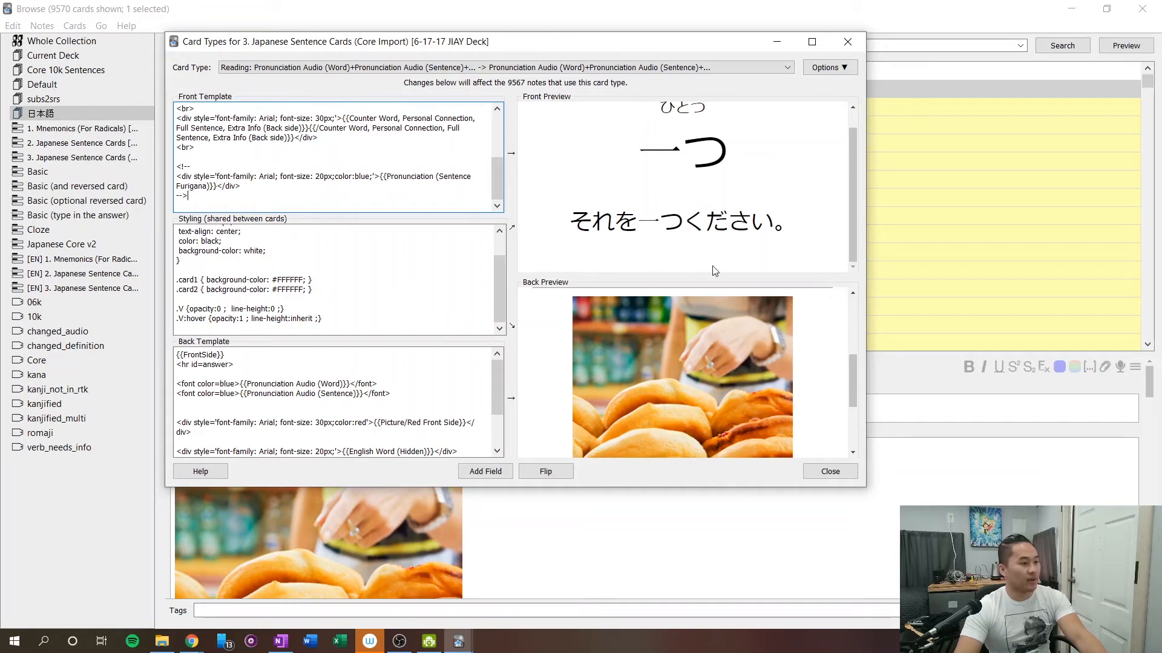
key("alt+Tab")
key("alt+Tab")
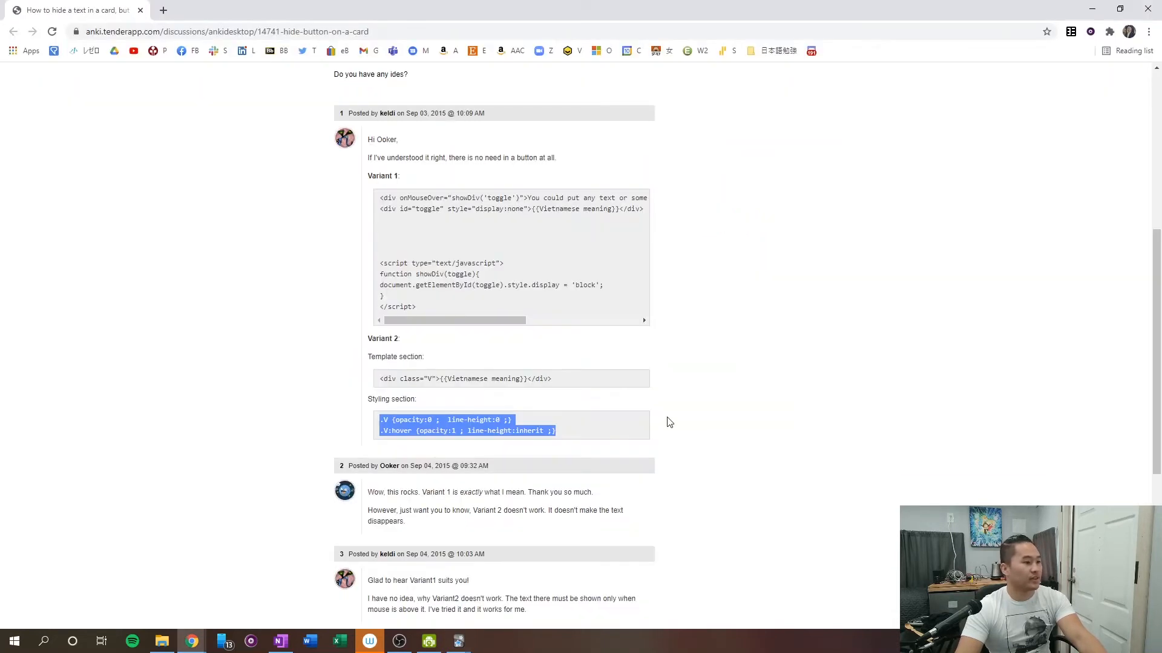
left_click_drag(379, 380, 565, 397)
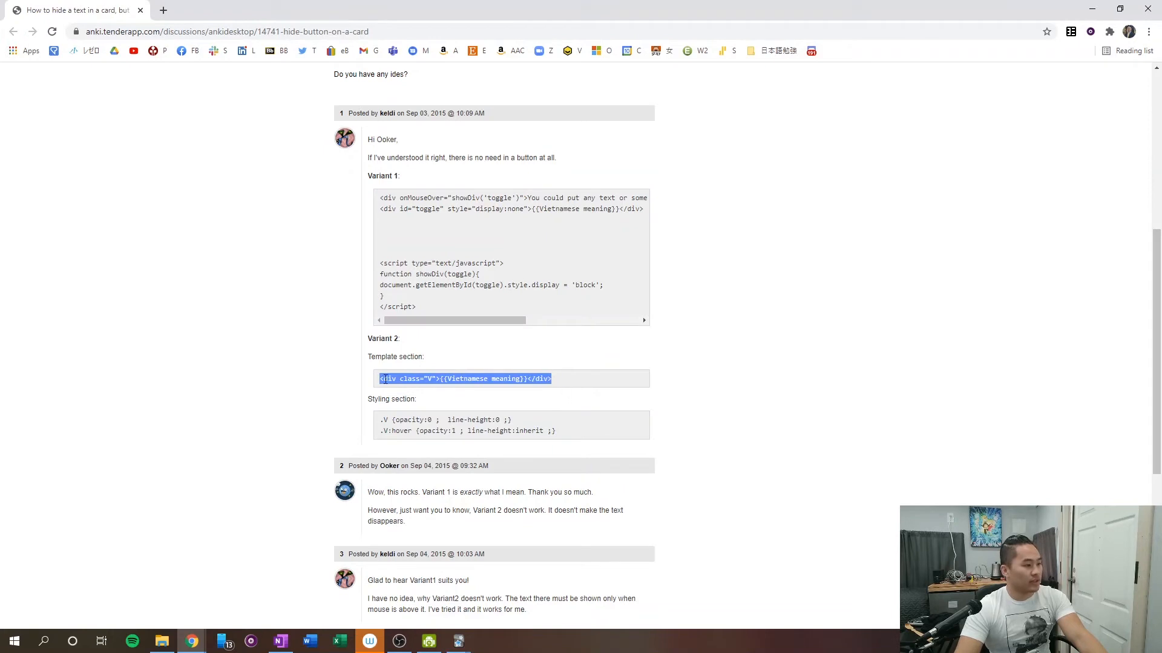
right_click(450, 380)
left_click(478, 381)
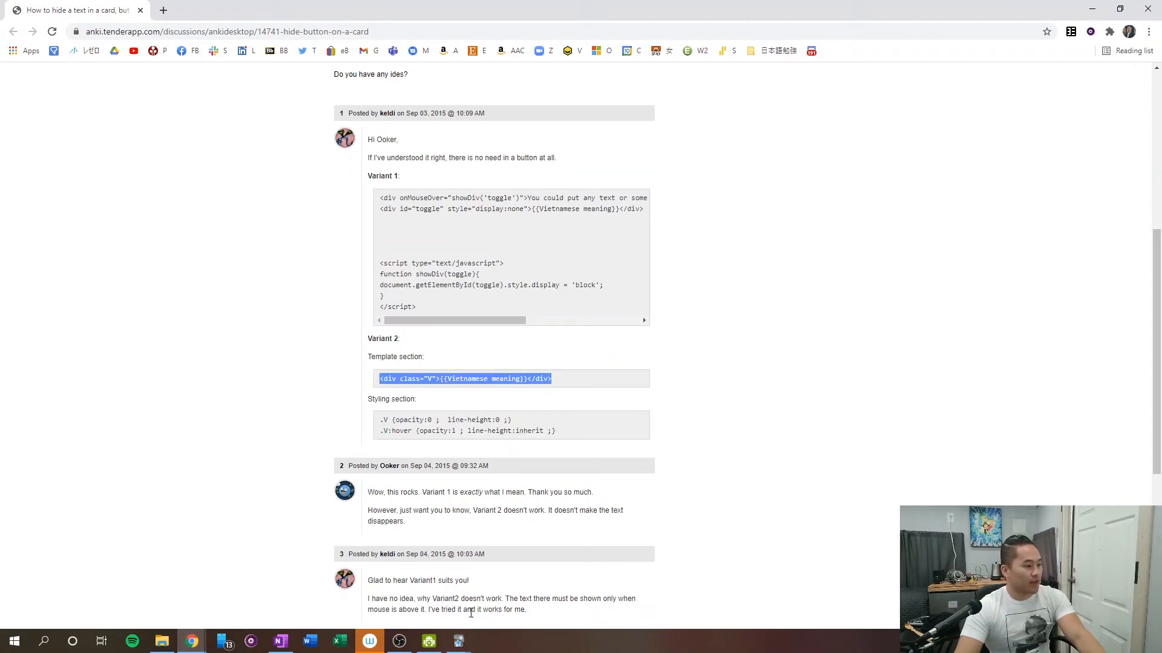
Switch to Anki and insert <div class="V">{{Vietnamese meaning}}</div> as the first line of the front template, followed by a blank line.
left_click(459, 642)
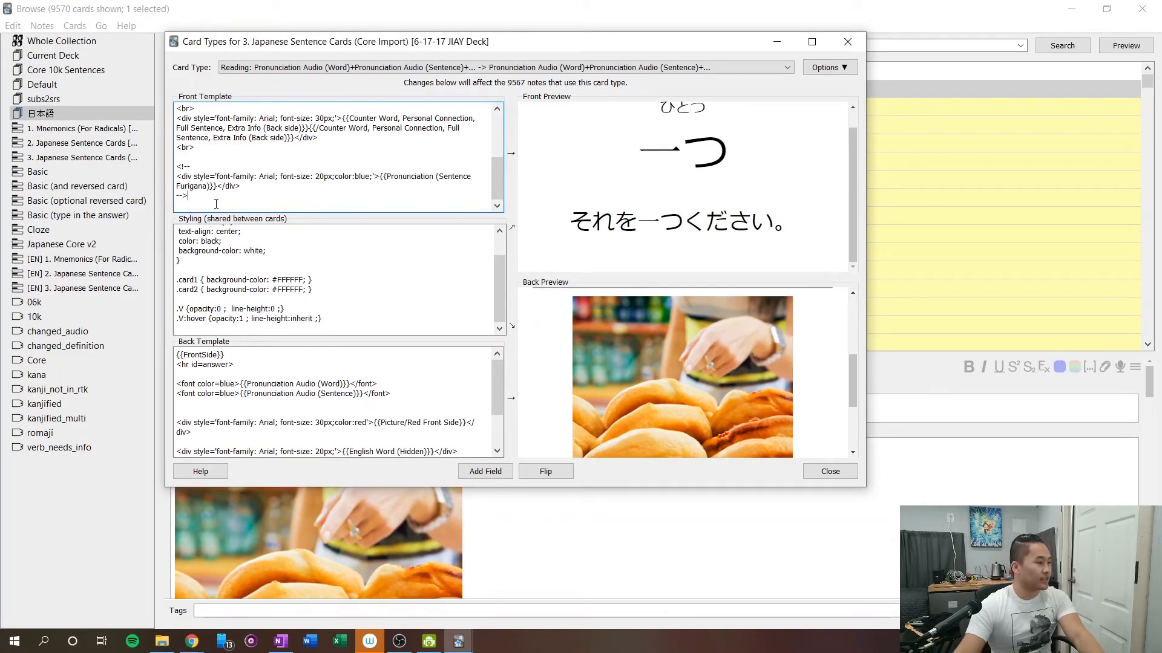
scroll(221, 251, "up", 2)
scroll(209, 161, "up", 4)
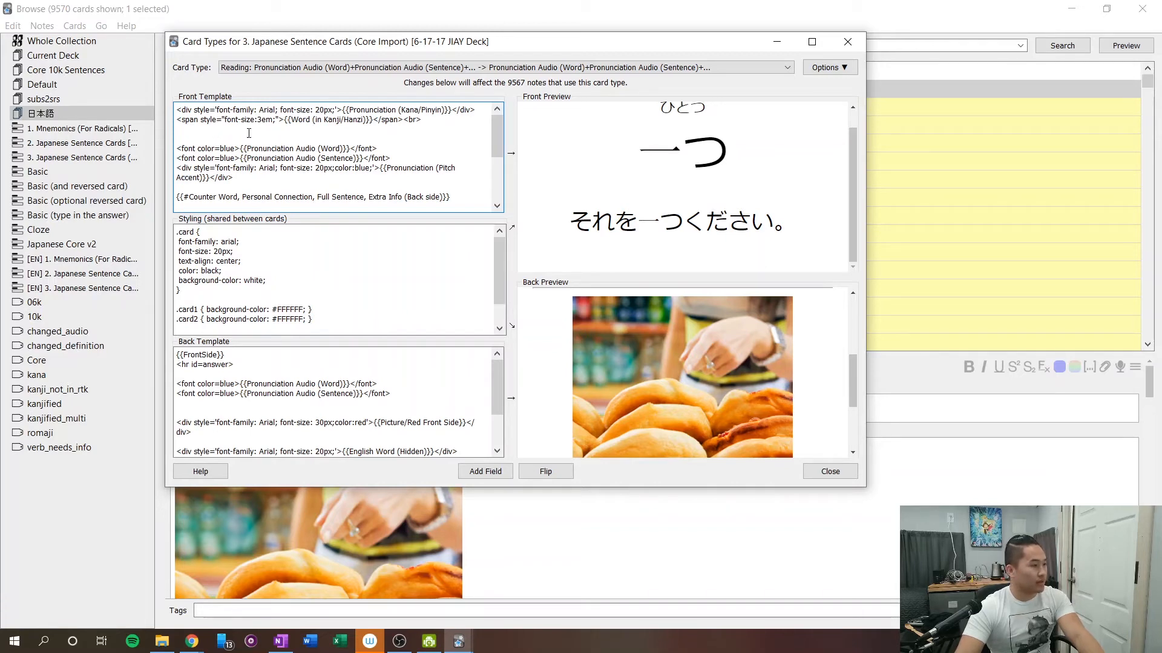
left_click(177, 110)
key("Return")
key("Return")
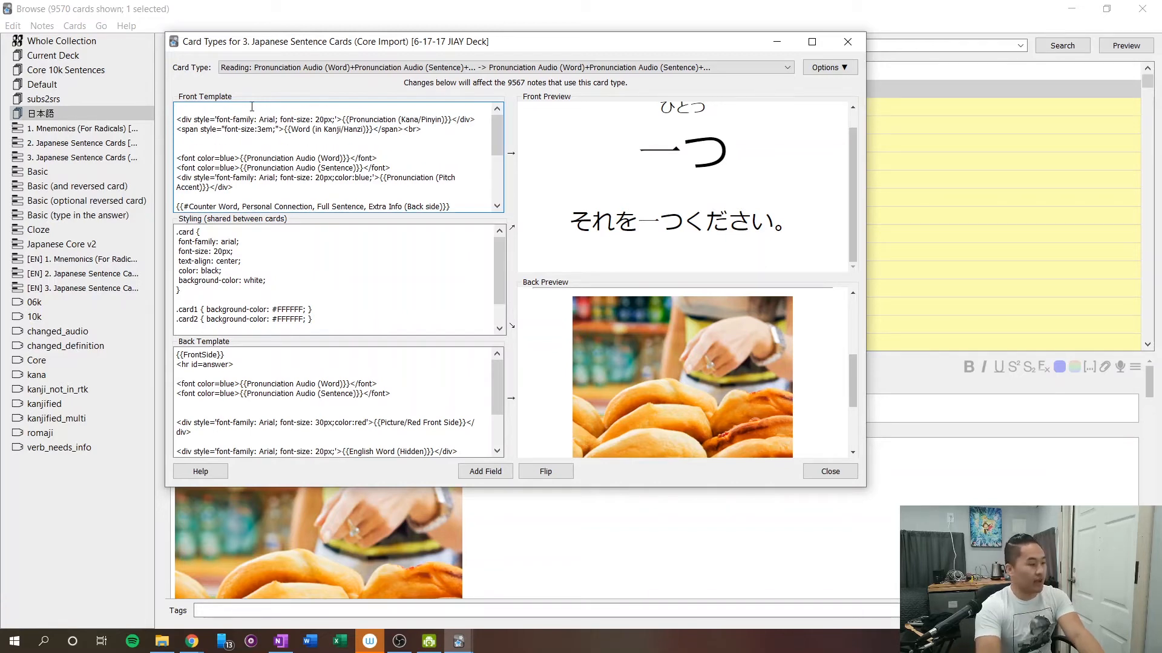
left_click(247, 116)
key("ctrl+v")
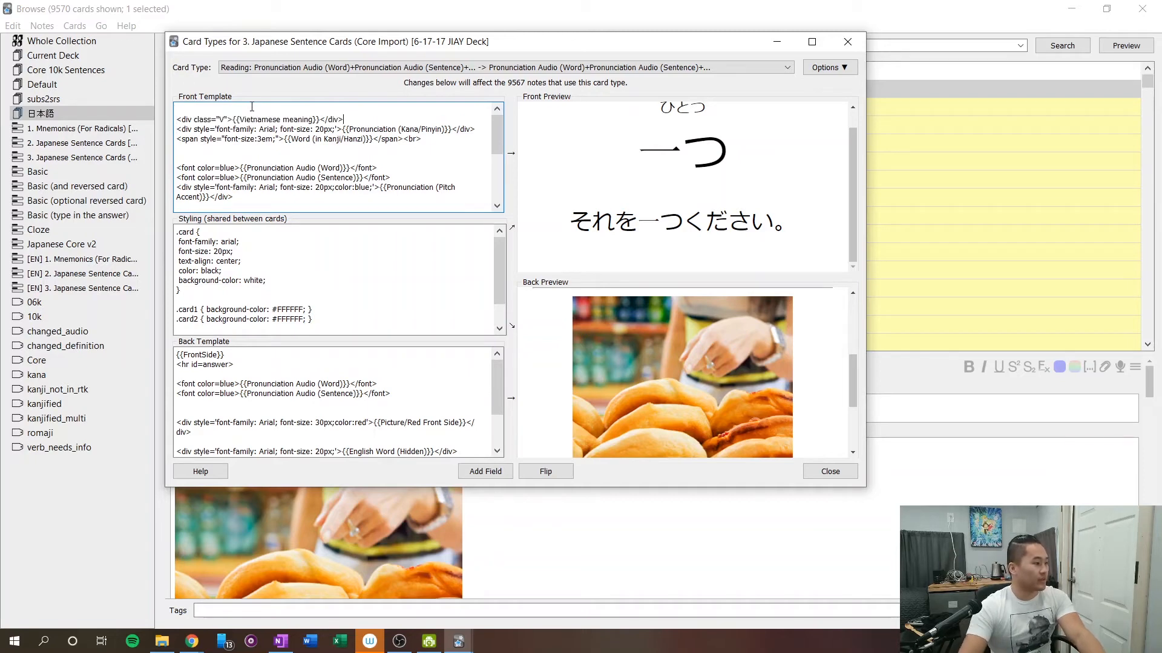
key("Return")
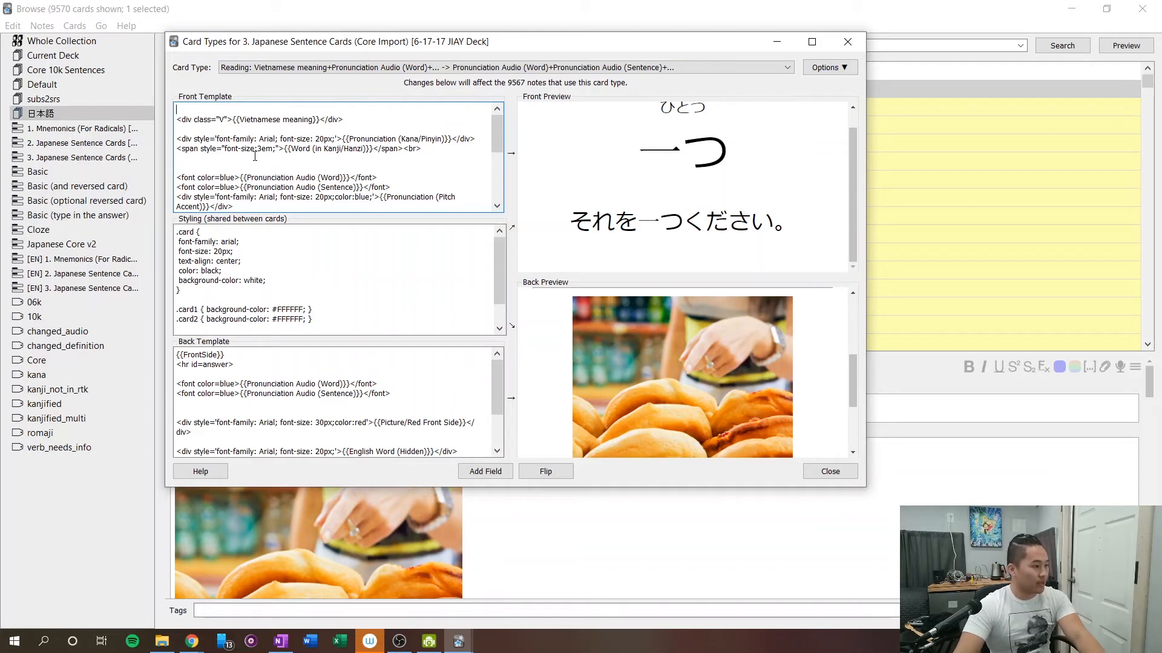
key("BackSpace")
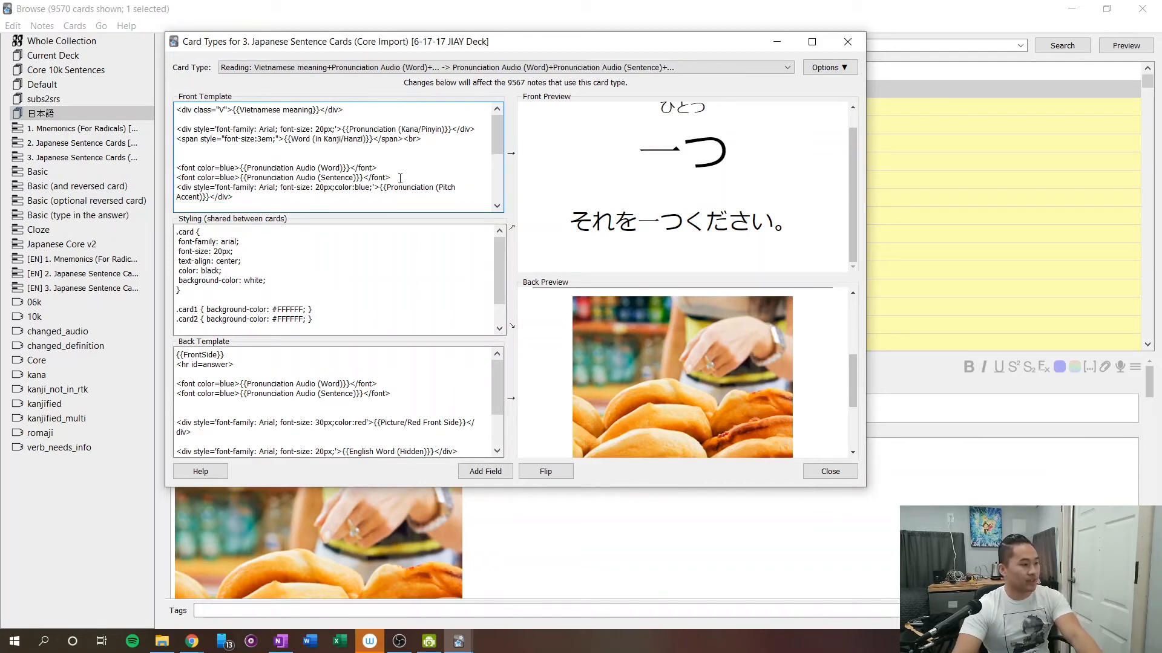
Delete the Pronunciation Audio (Word) and Pronunciation Audio (Sentence) lines from the front template, along with the extra blank lines.
left_click_drag(388, 177, 180, 163)
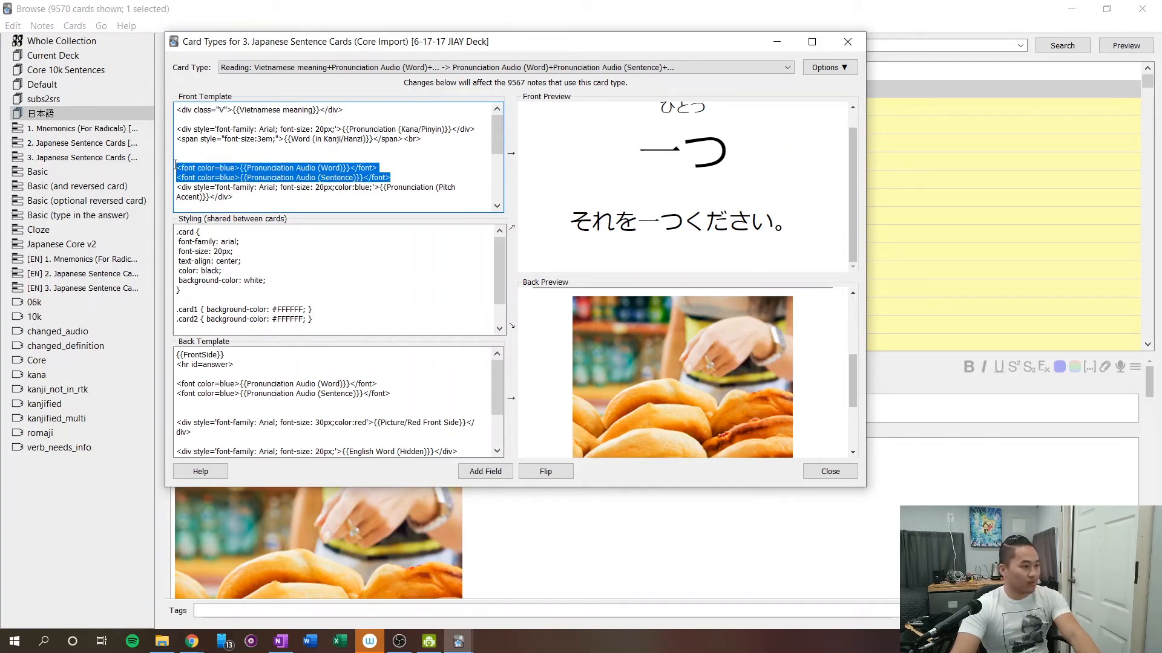
key("Delete")
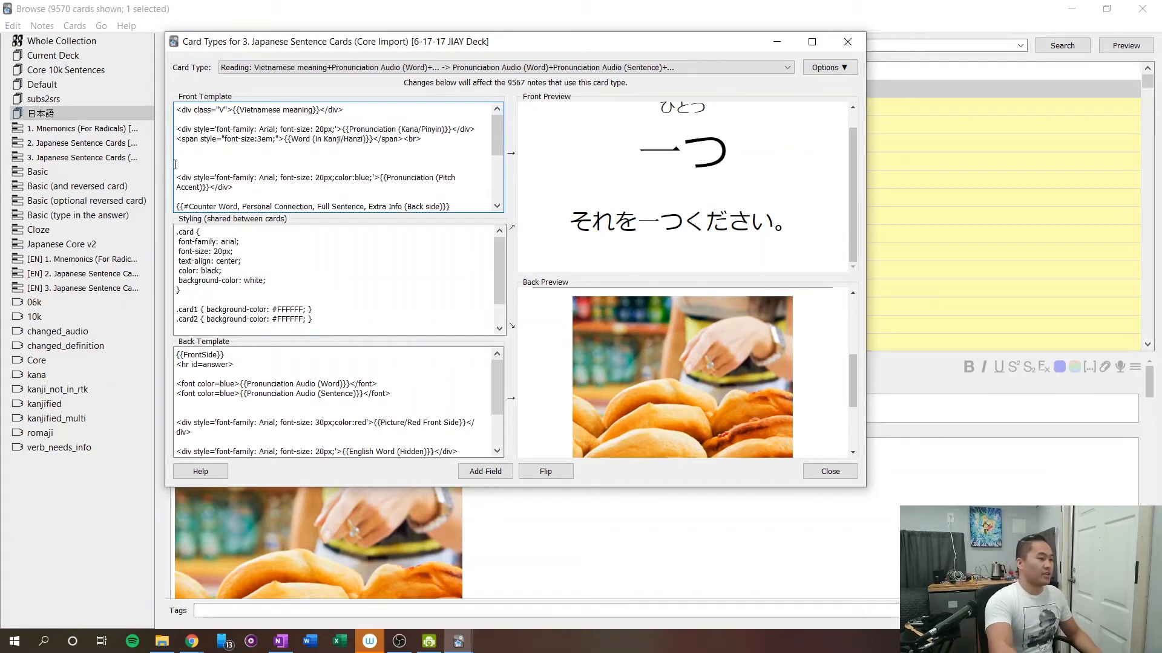
key("BackSpace")
key("BackSpace")
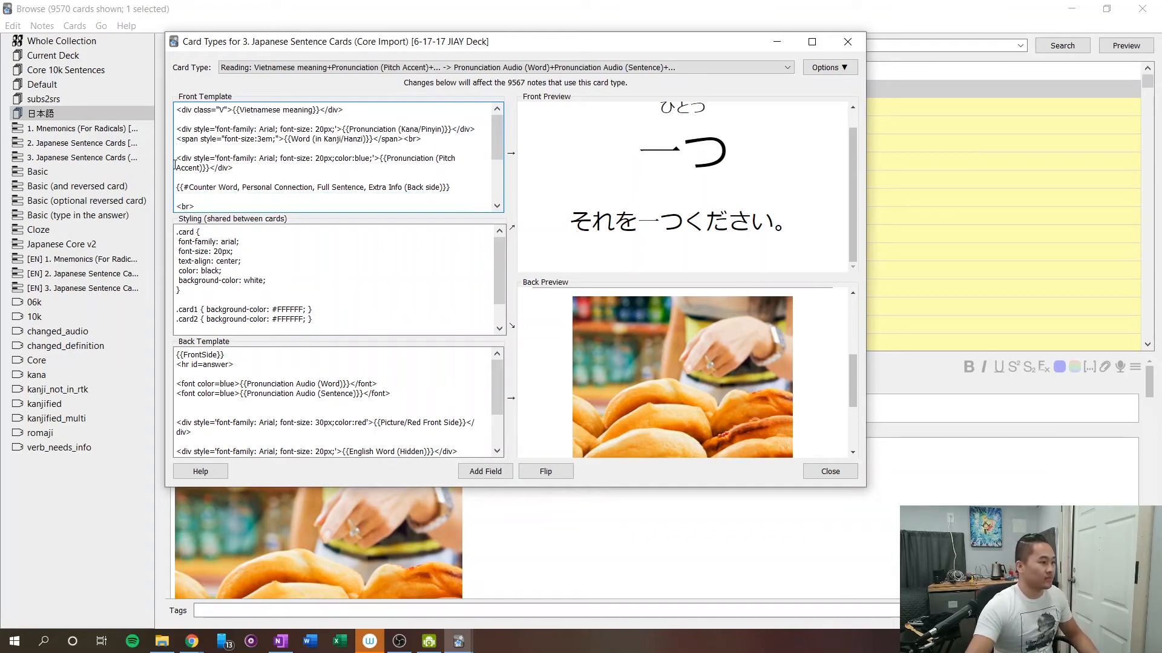
Delete the blue Pronunciation (Pitch Accent) div from the front template.
left_click(273, 167)
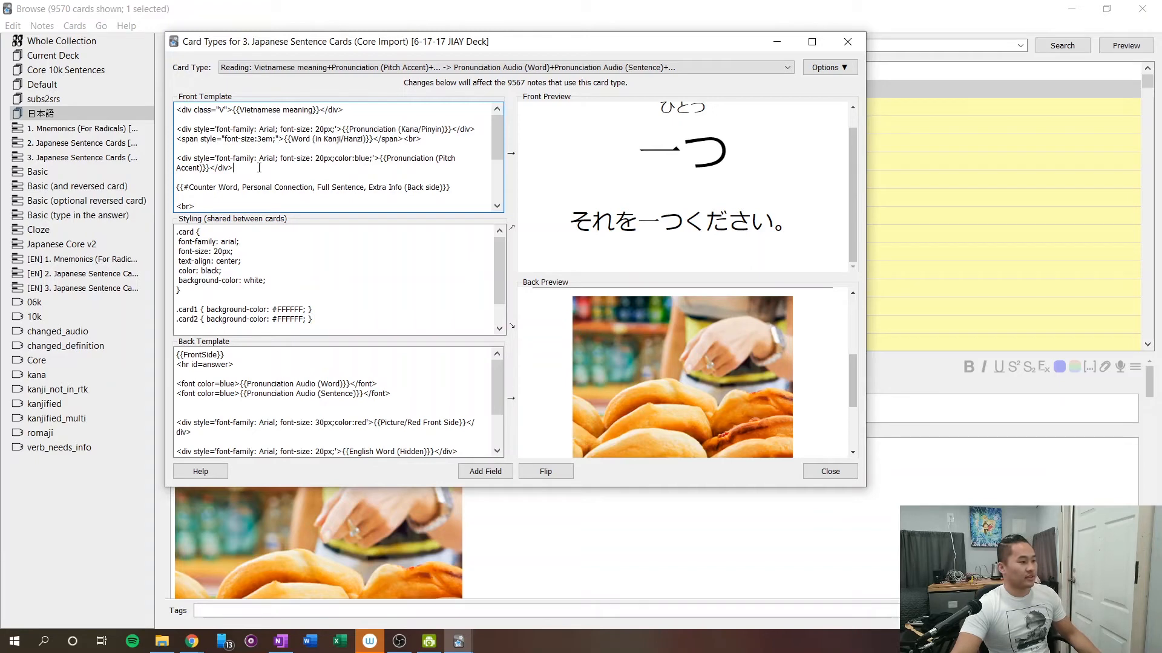
left_click_drag(259, 167, 142, 150)
key("BackSpace")
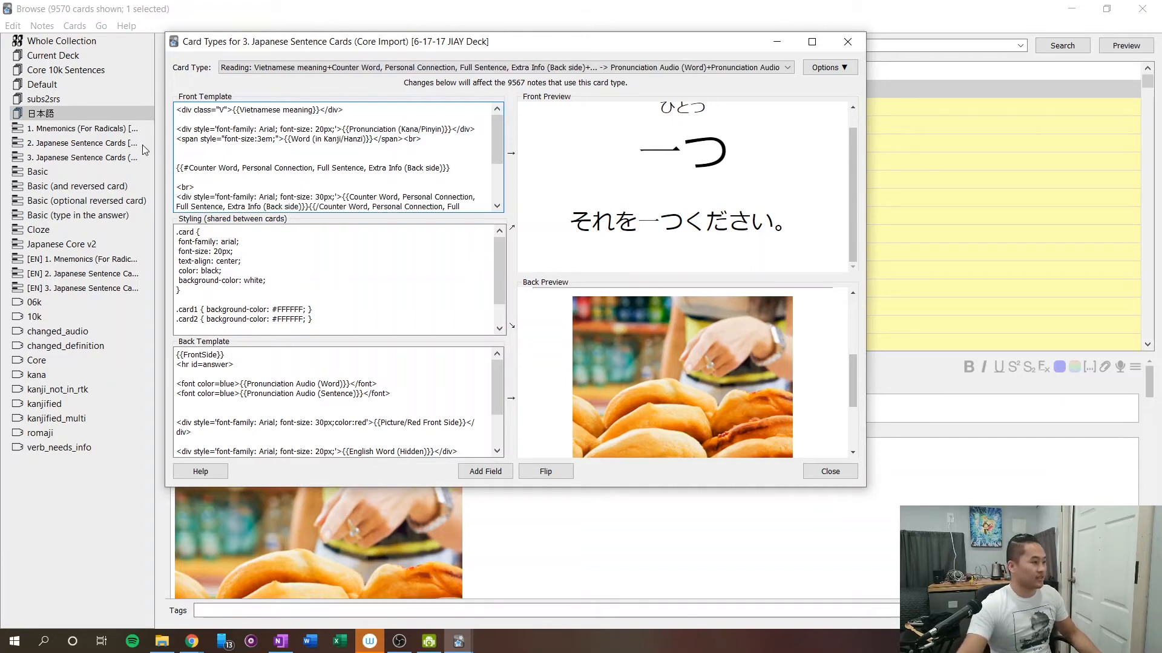
Check in the front preview how the class "V" line hides and reveals its text above the kana reading.
left_click(330, 112)
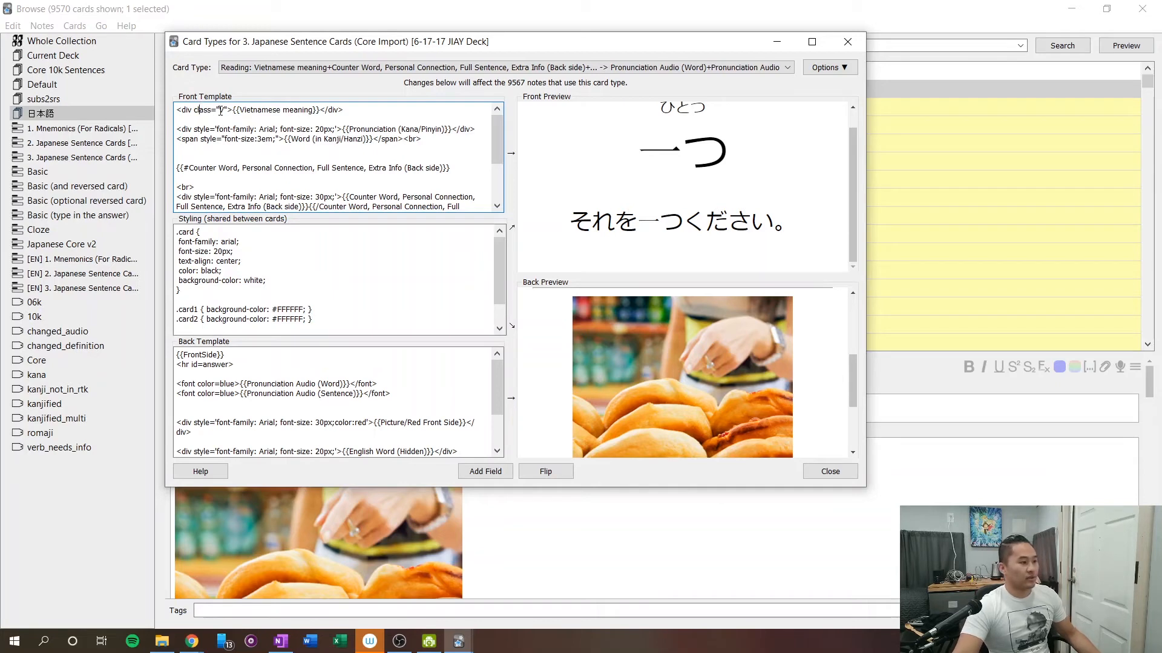
left_click_drag(218, 110, 314, 108)
left_click(317, 110)
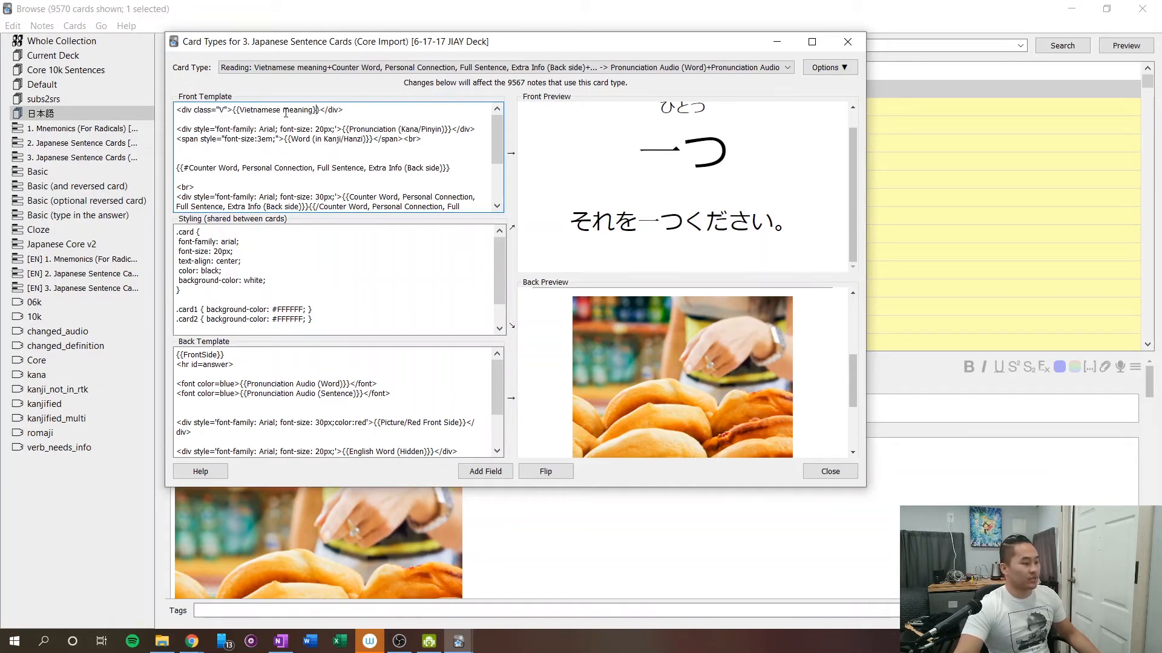
scroll(660, 148, "up", 2)
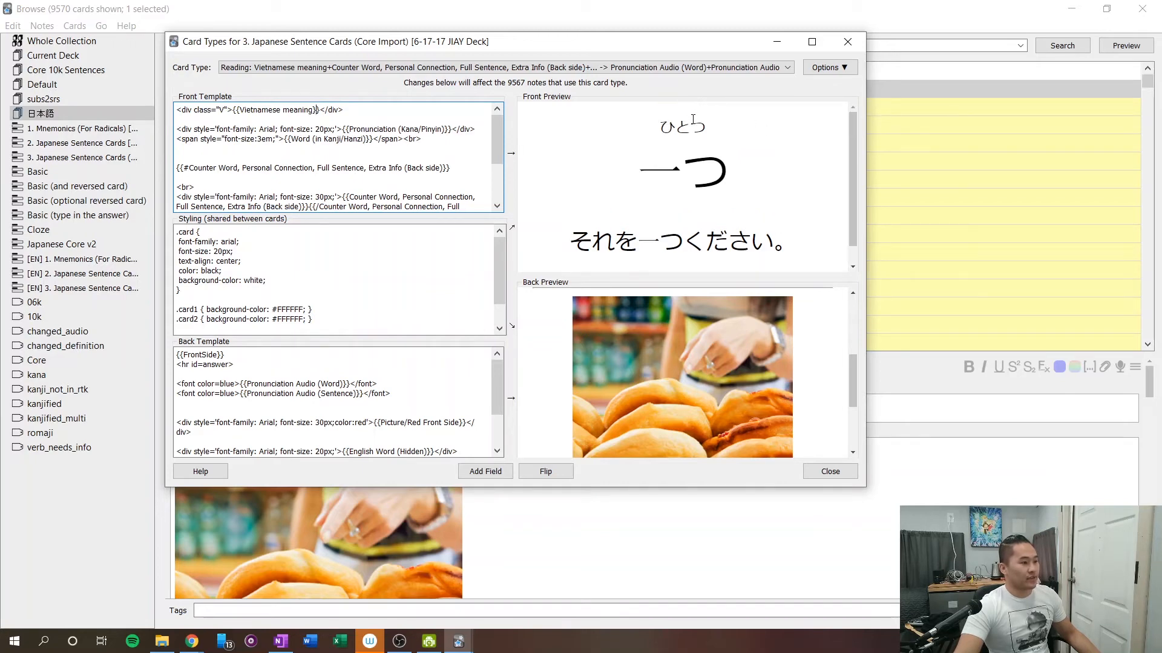
left_click(679, 141)
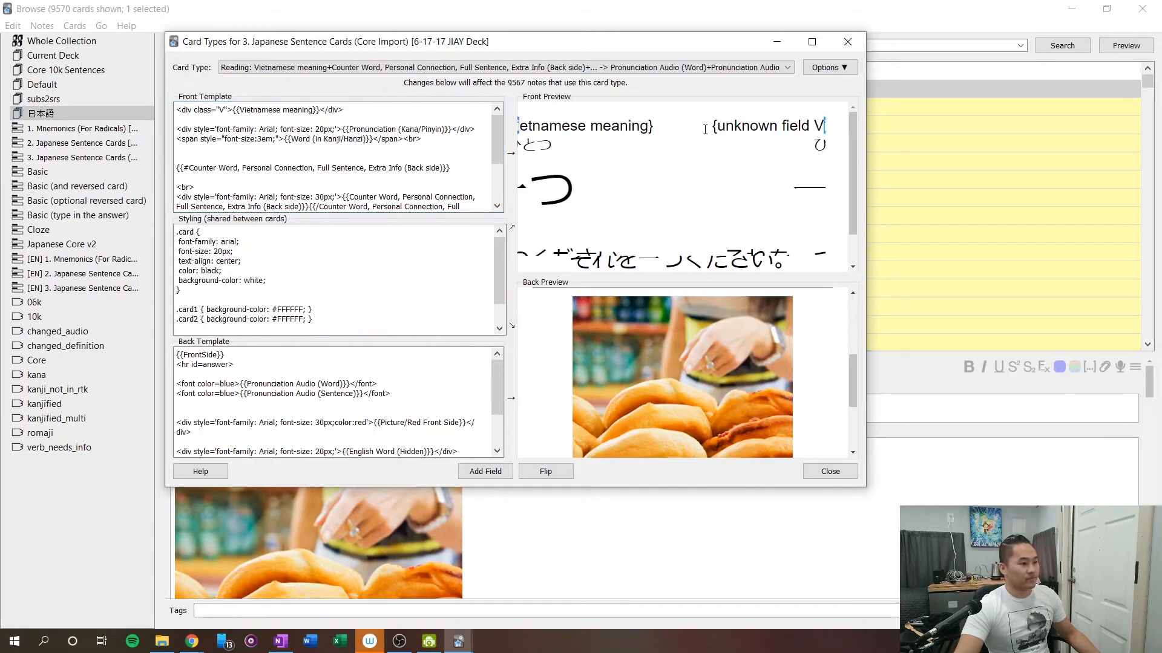
double_click(682, 127)
left_click(685, 133)
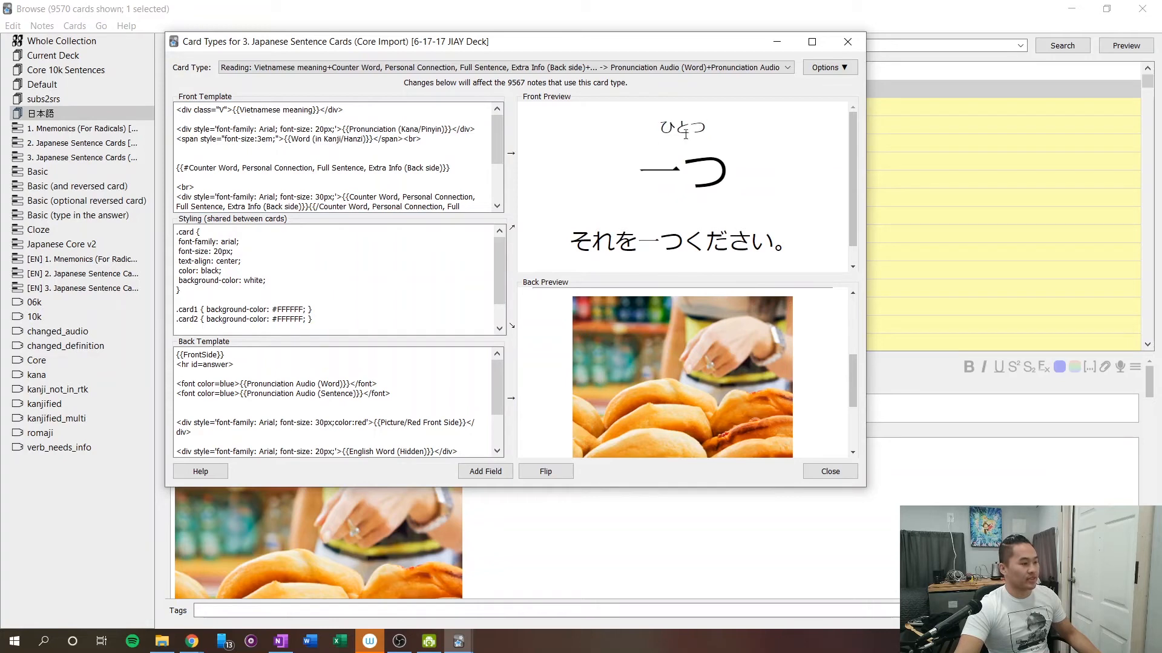
Move {{Pronunciation (Kana/Pinyin)}} from the 20px Arial div into the class "V" div, replacing {{Vietnamese meaning}} in the front template.
left_click(347, 129)
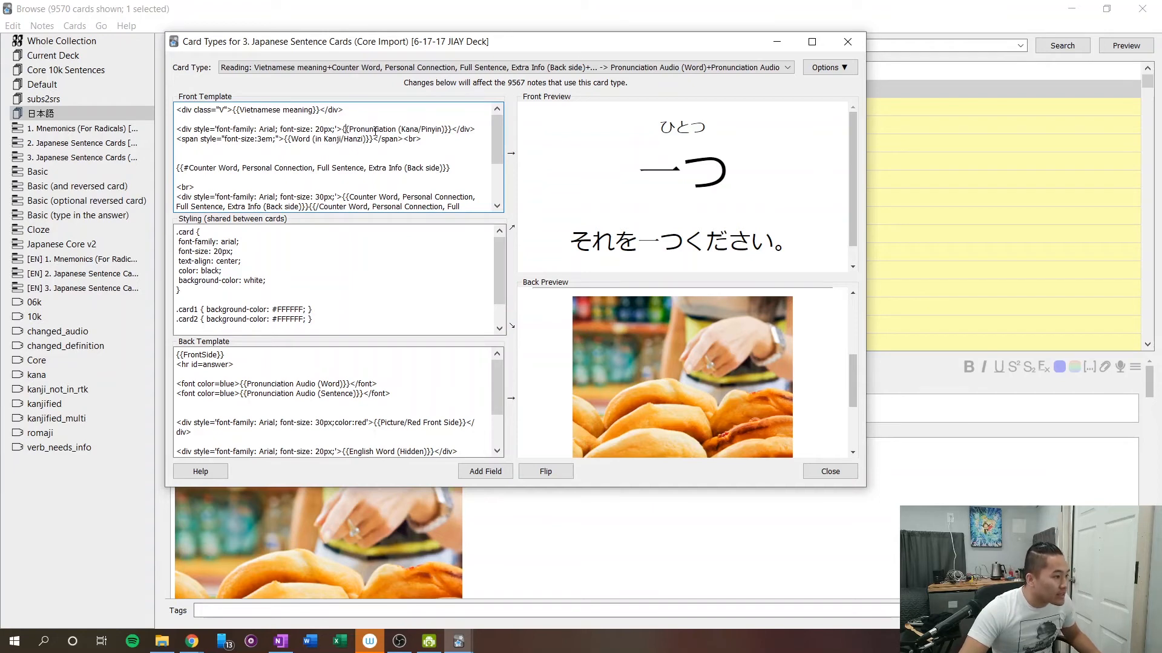
left_click_drag(346, 128, 451, 129)
key("ctrl+c")
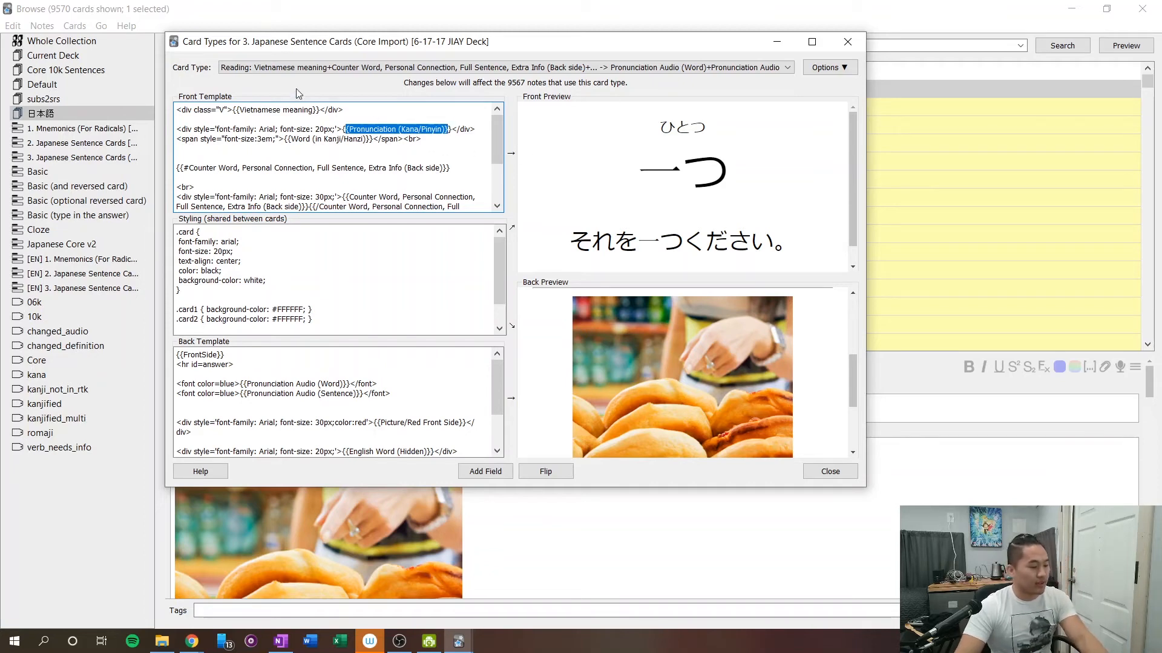
right_click(358, 130)
left_click(378, 174)
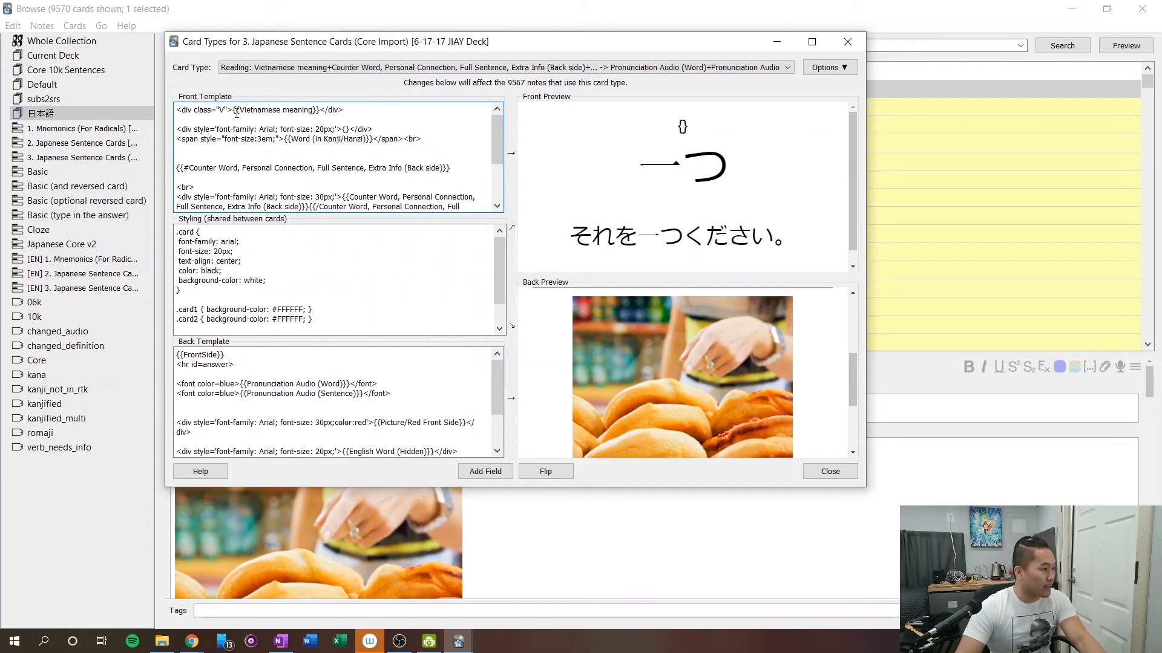
left_click_drag(237, 111, 317, 109)
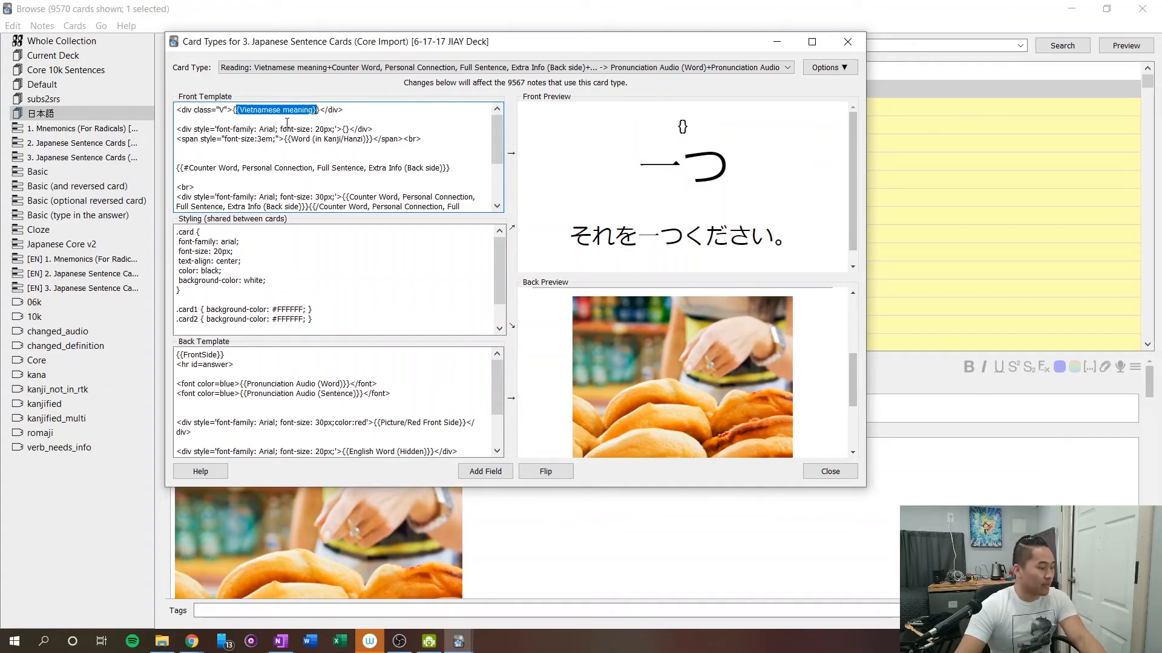
key("BackSpace")
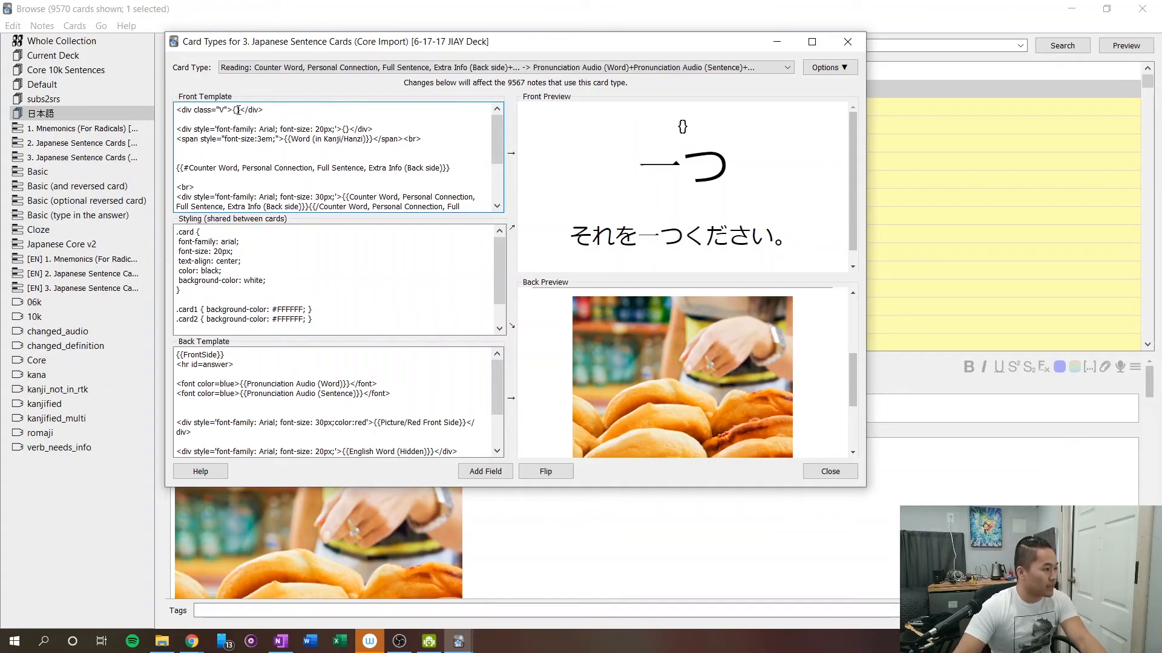
right_click(236, 110)
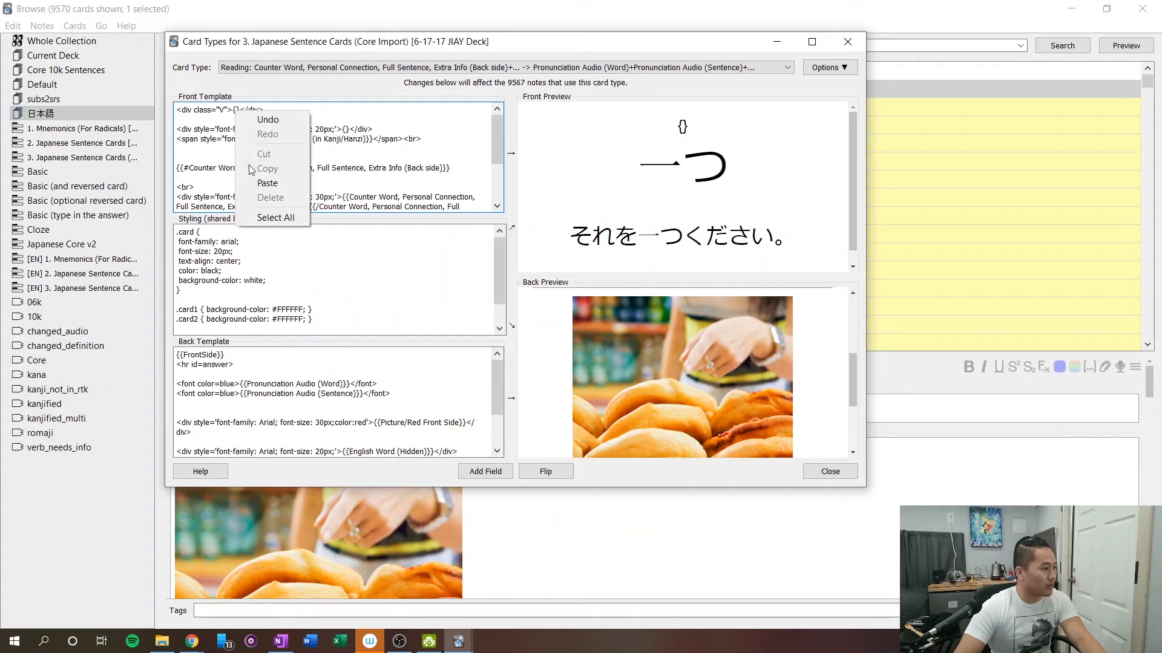
left_click(252, 182)
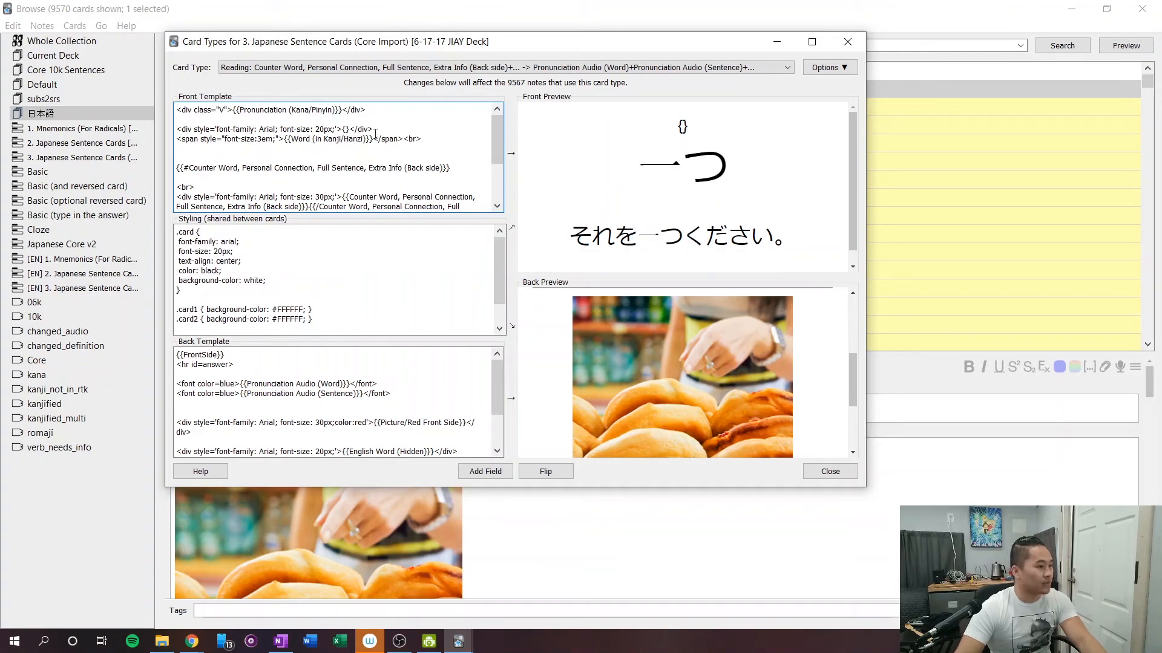
Delete the emptied 20px Arial div above the Word (in Kanji/Hanzi) span in the front template.
left_click_drag(426, 141, 395, 140)
left_click(636, 137)
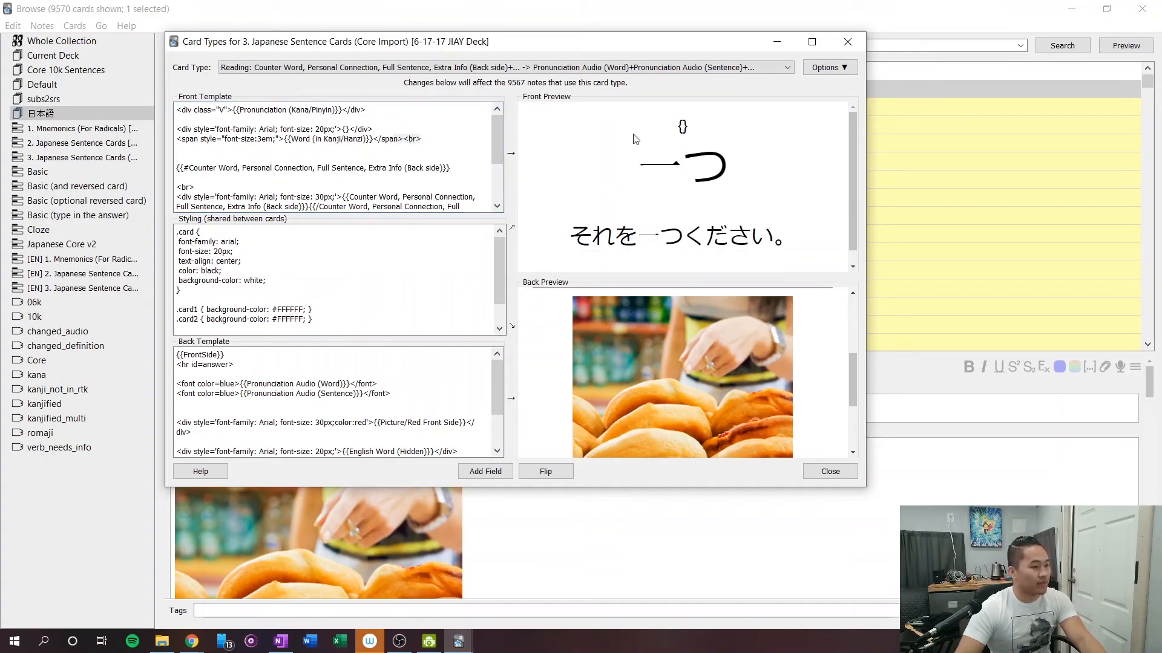
left_click(412, 141)
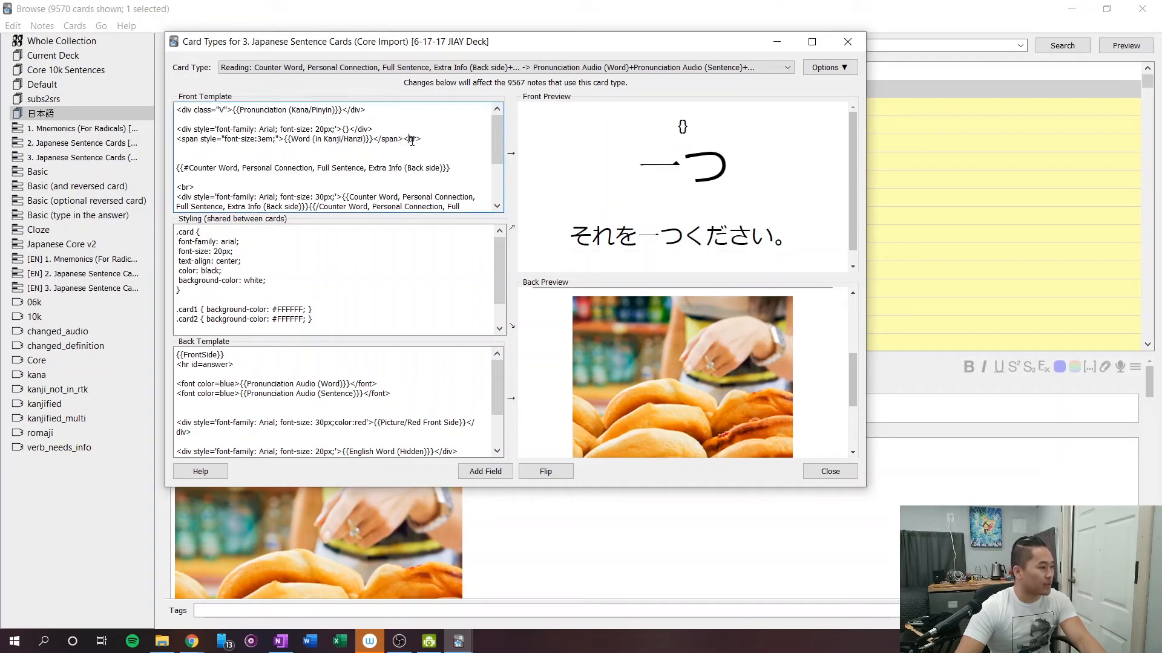
left_click_drag(381, 132, 177, 127)
key("BackSpace")
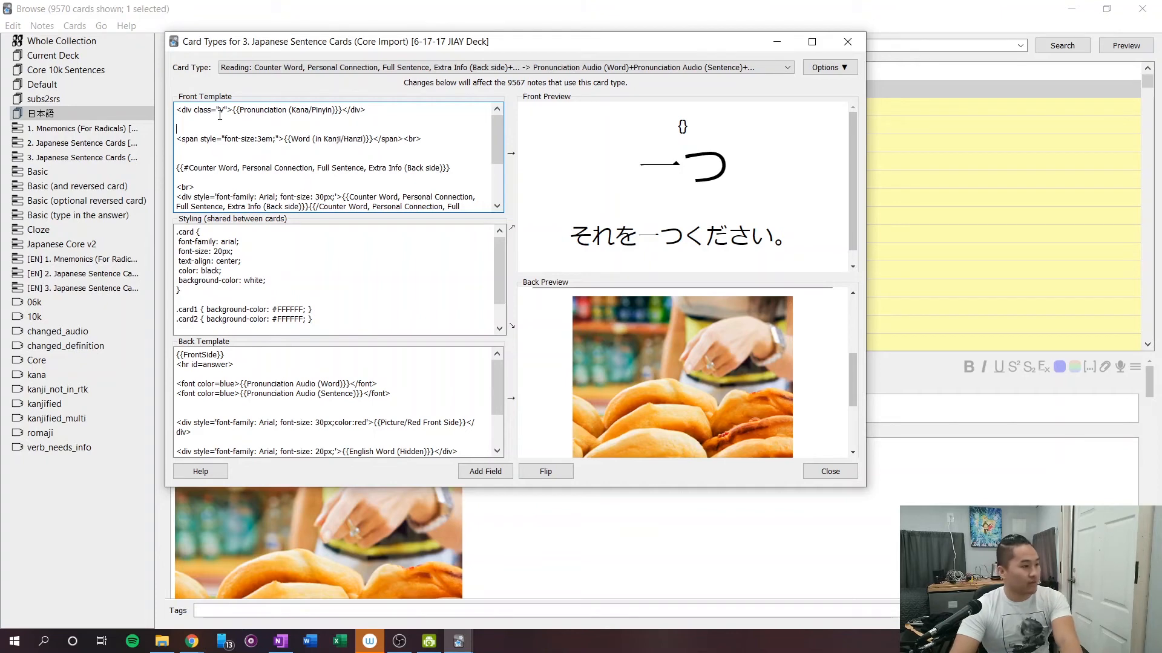
left_click(228, 123)
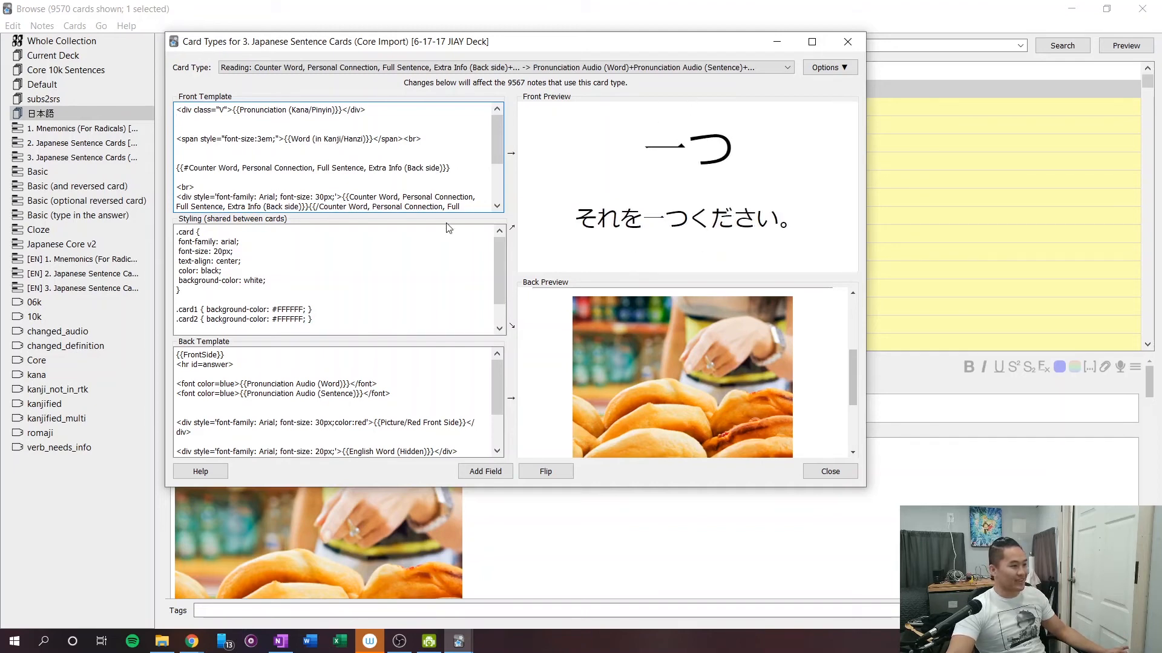
Set the line-height of the .V class to -1 in the shared styling and check the reading's hover in the front preview.
scroll(425, 275, "down", 1)
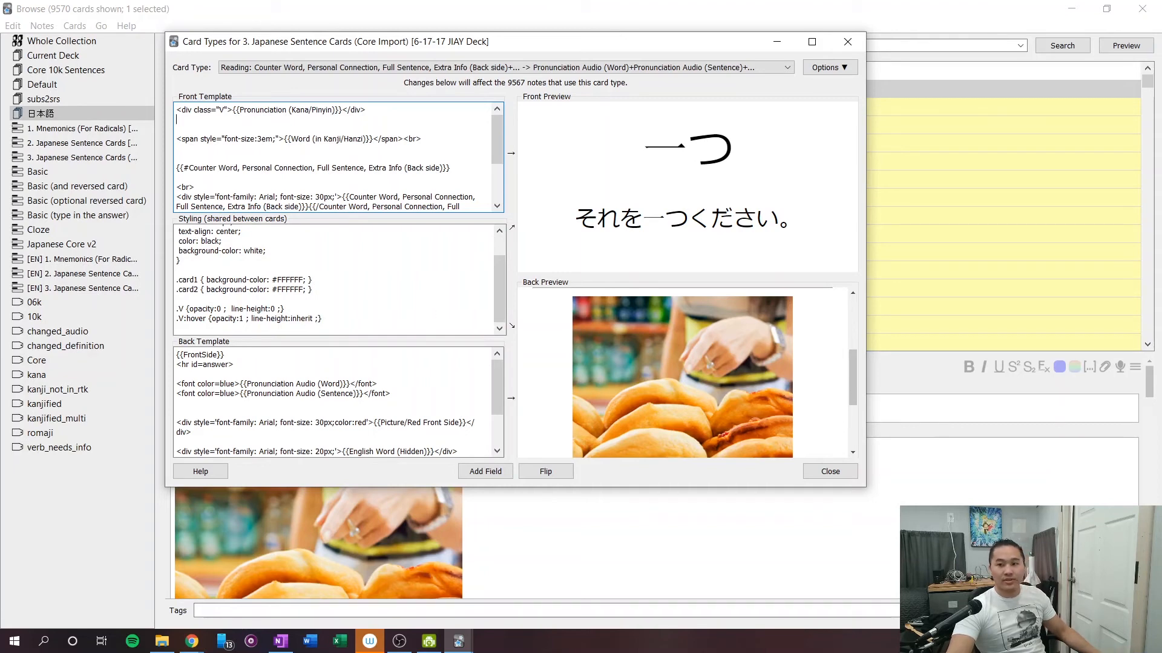
left_click(268, 290)
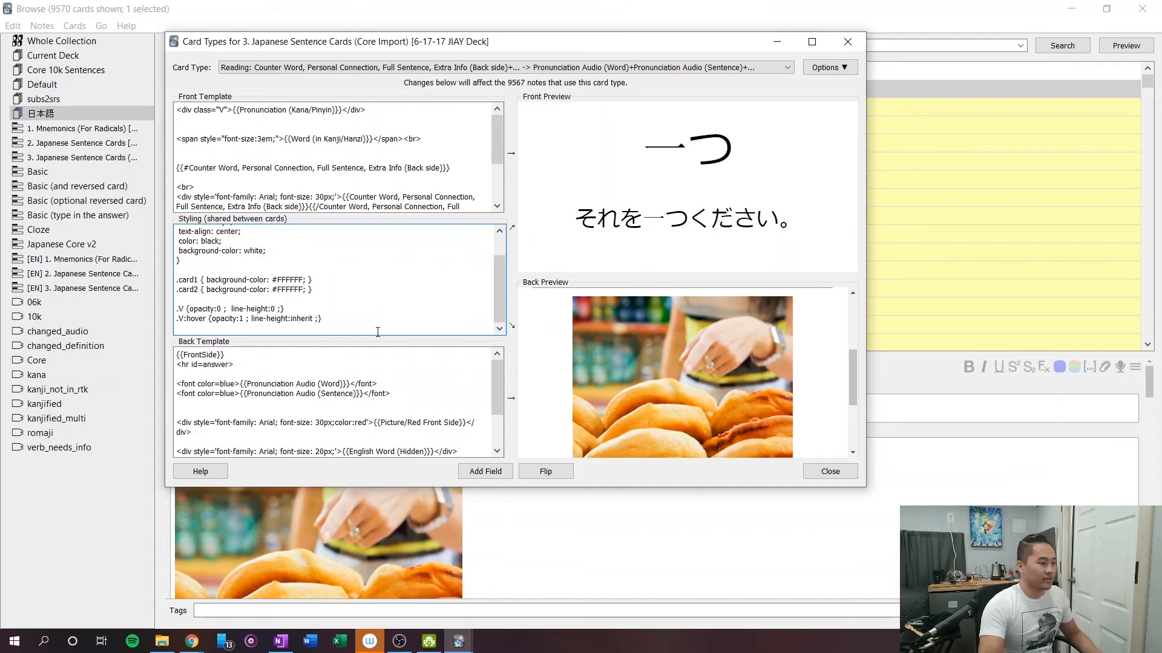
key("BackSpace")
type("-1")
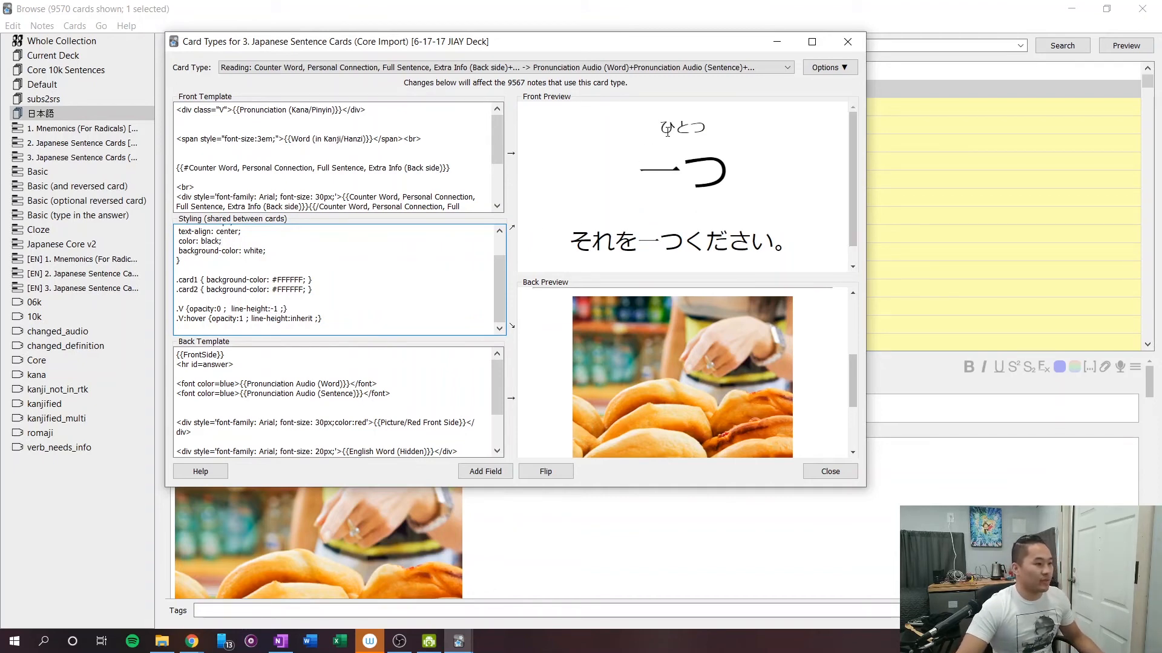
mouse_move(671, 147)
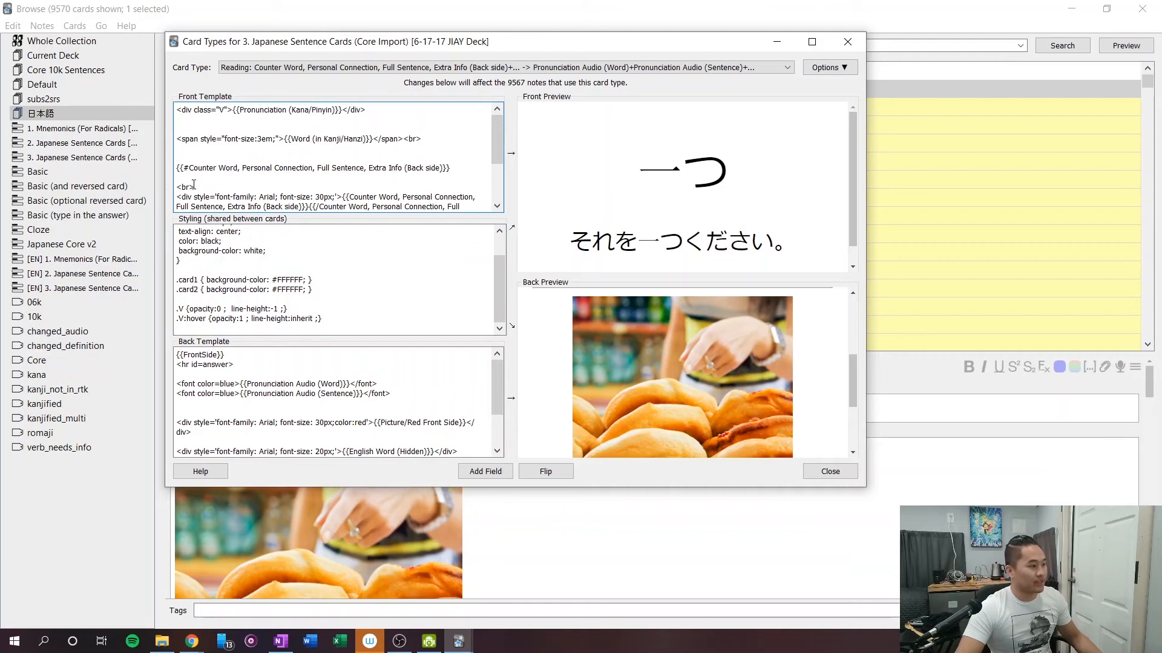
Delete the <br> above the 30px sentence div and the <br> after the Word (in Kanji/Hanzi) span, and close the card types window.
left_click_drag(194, 187, 176, 187)
key("BackSpace")
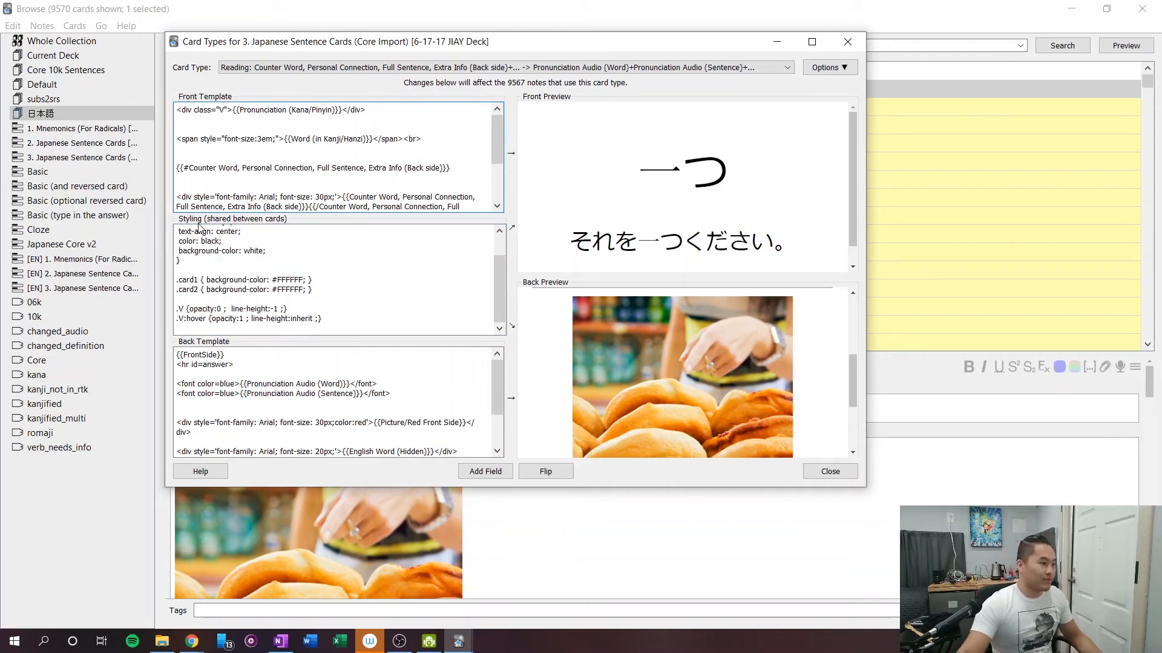
mouse_move(665, 124)
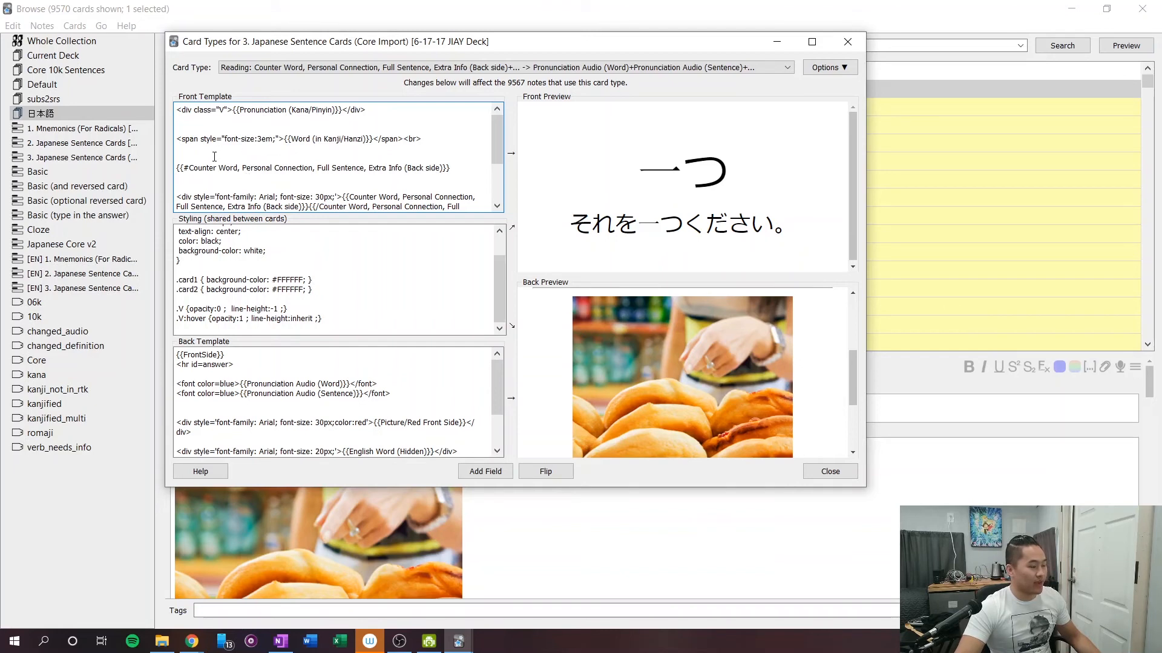
left_click(426, 139)
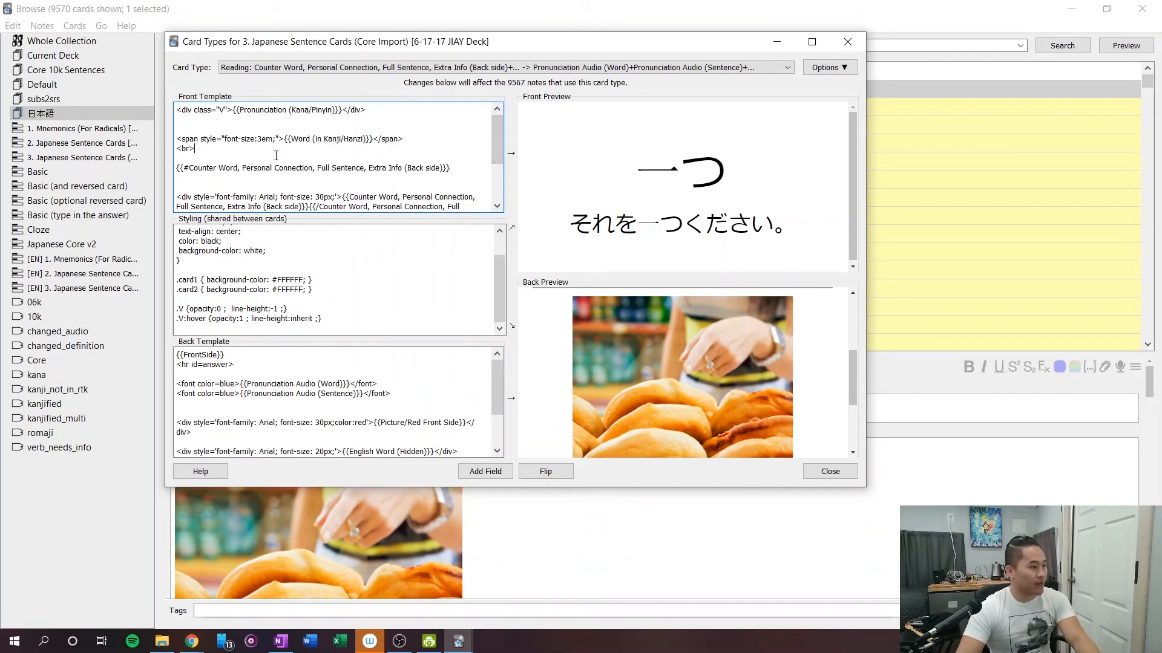
left_click_drag(196, 149, 166, 148)
key("BackSpace")
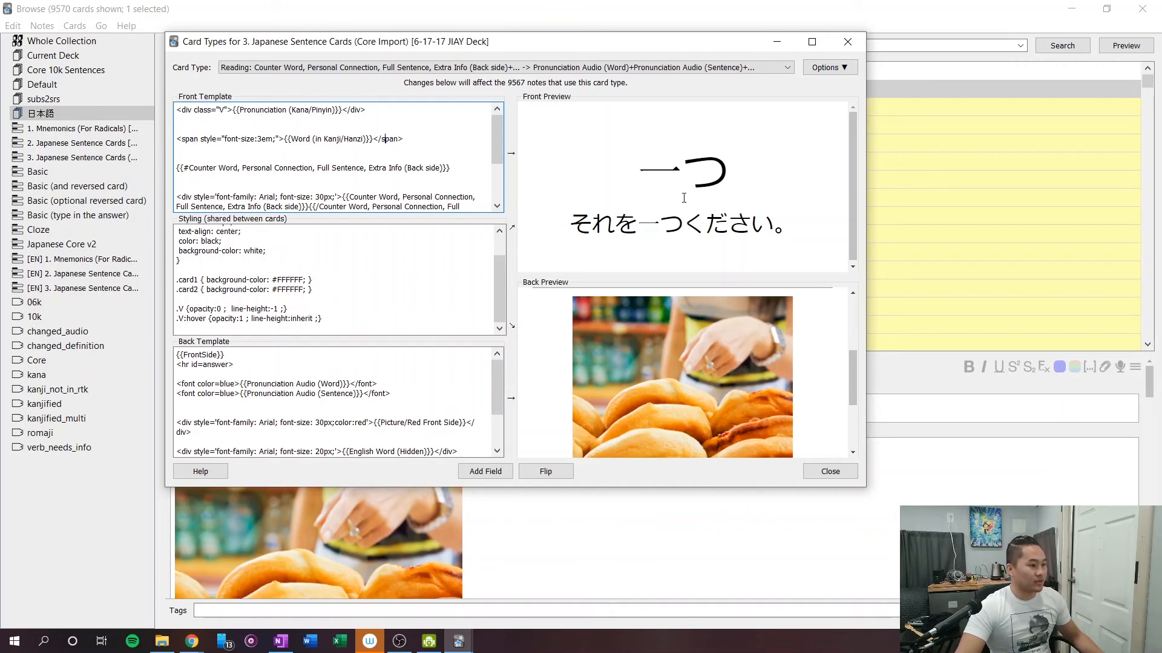
scroll(376, 166, "down", 3)
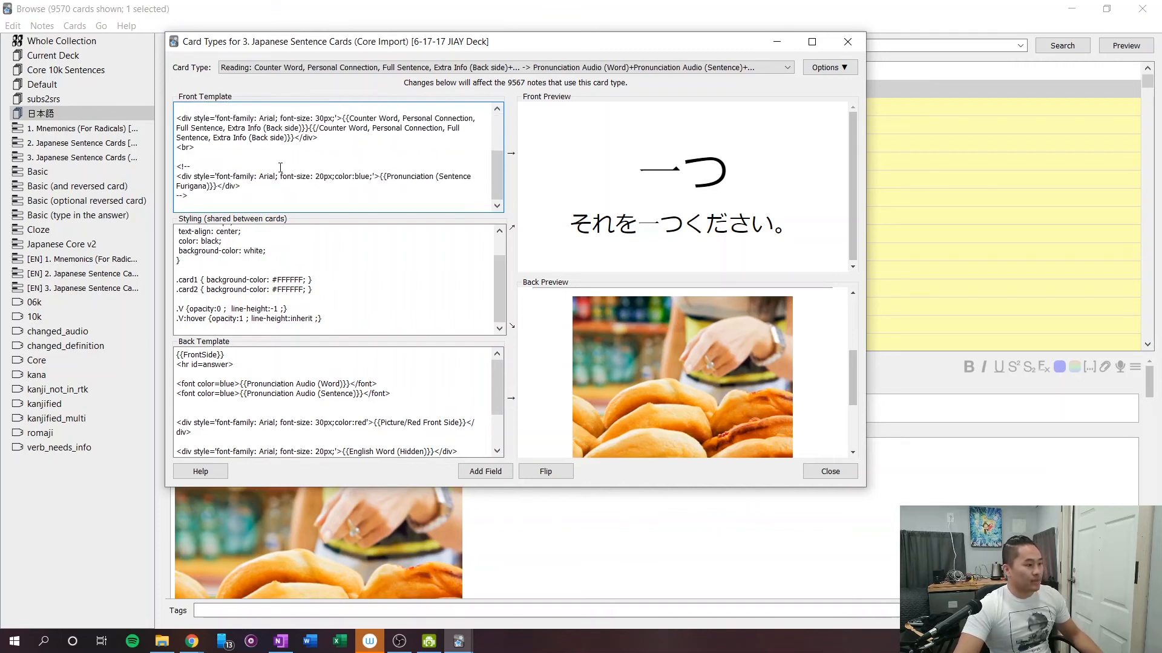
scroll(206, 170, "up", 3)
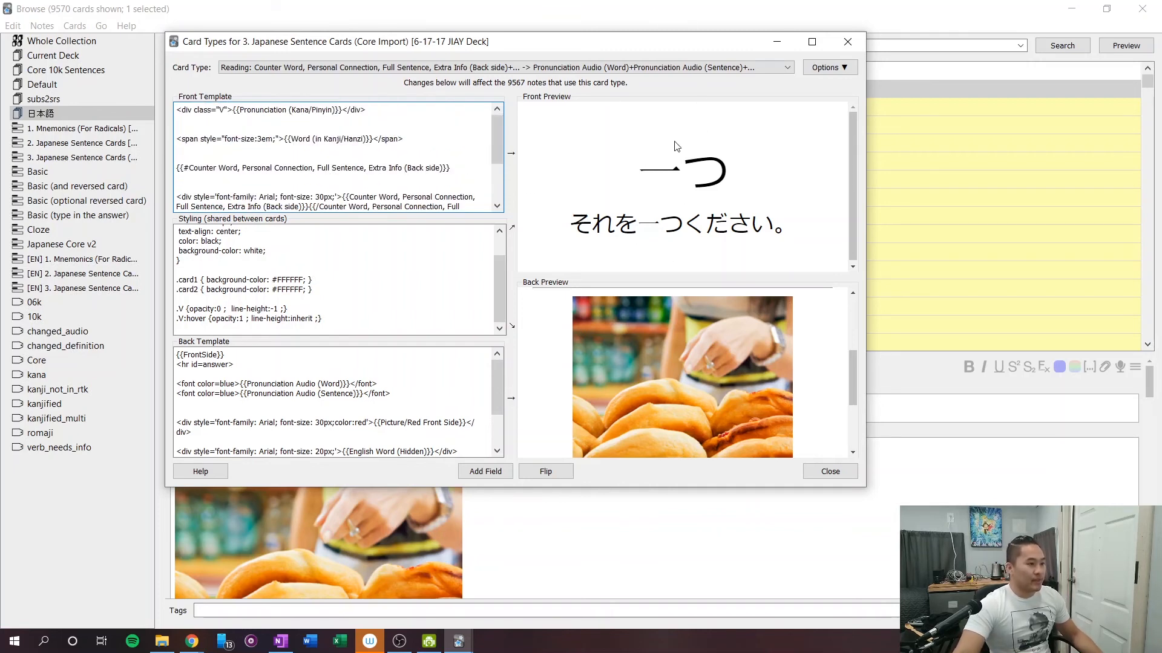
left_click(849, 42)
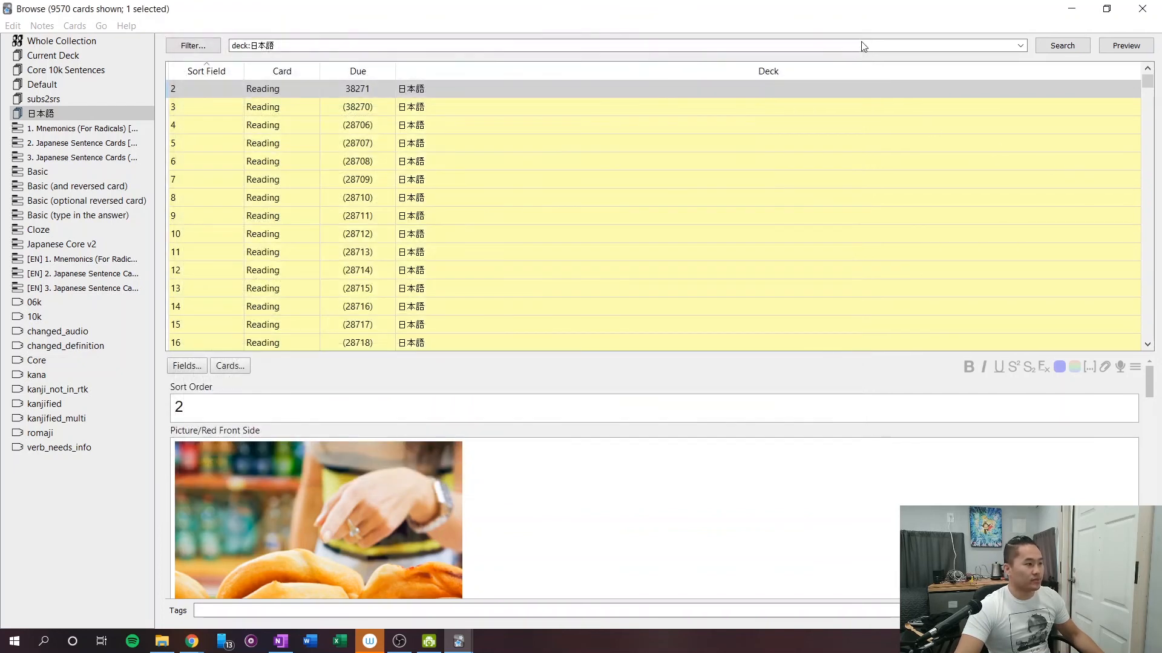
Preview the card with sort order 2, checking the hover reading, the answer side and the hidden English sentence.
left_click(335, 124)
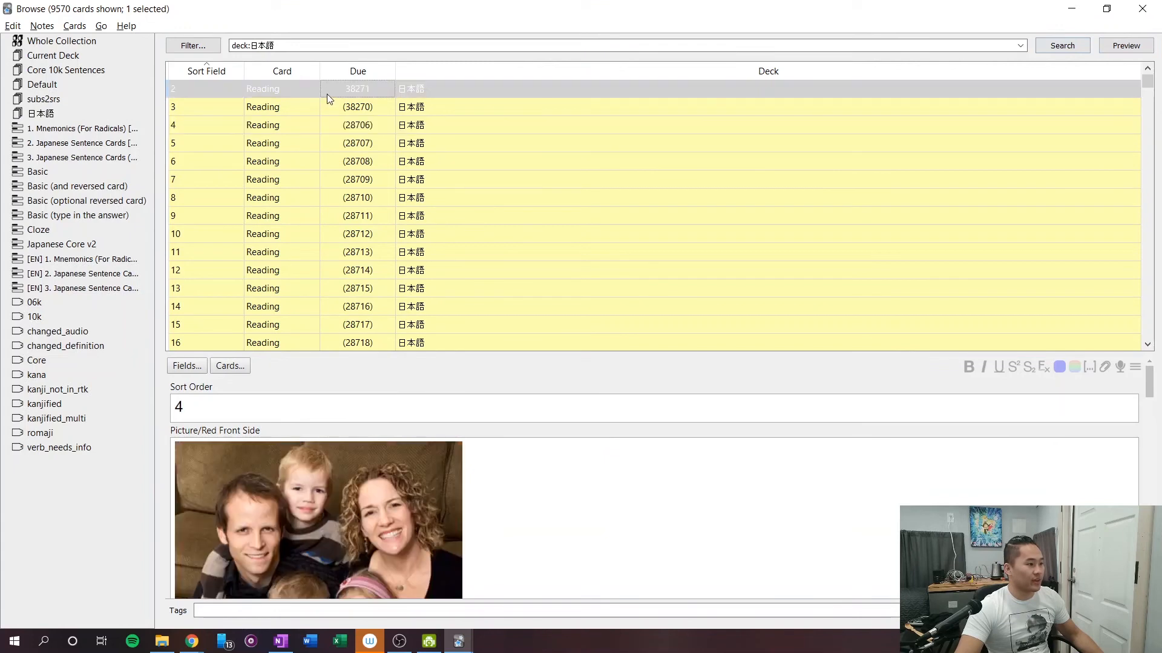
left_click(329, 93)
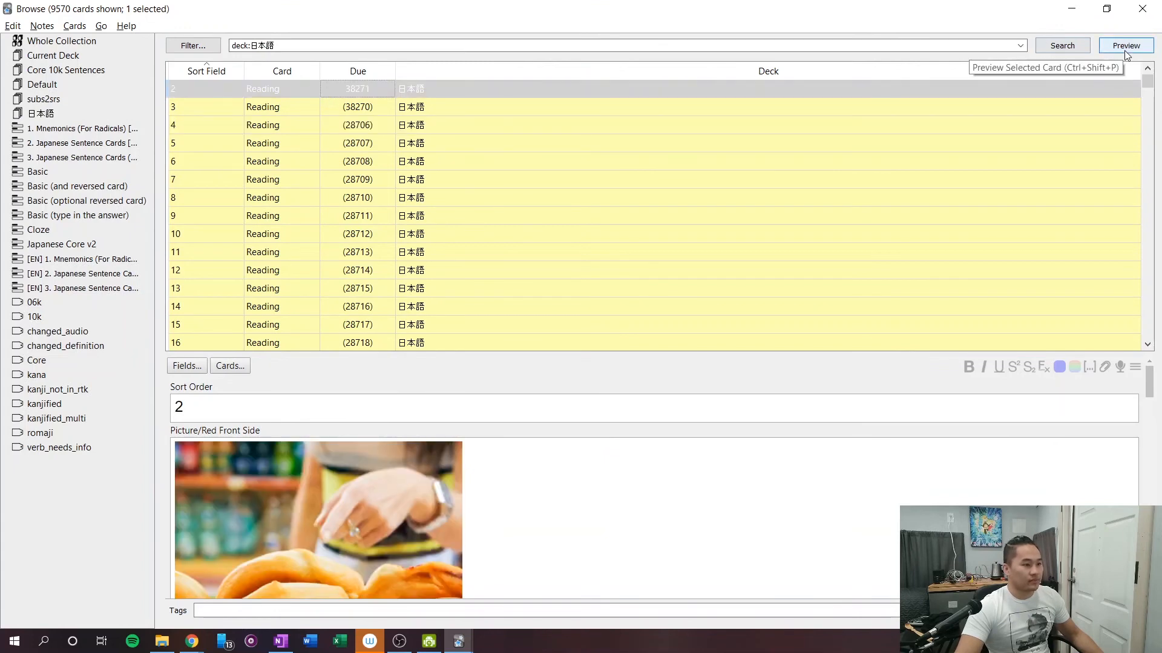
left_click(1125, 53)
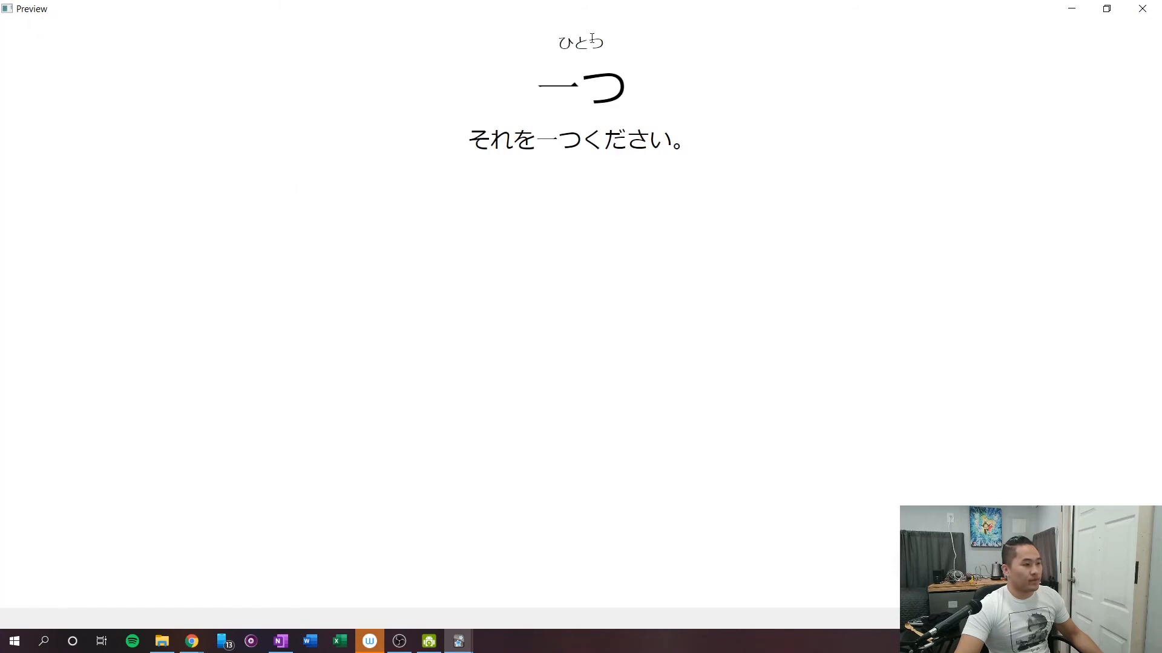
mouse_move(634, 59)
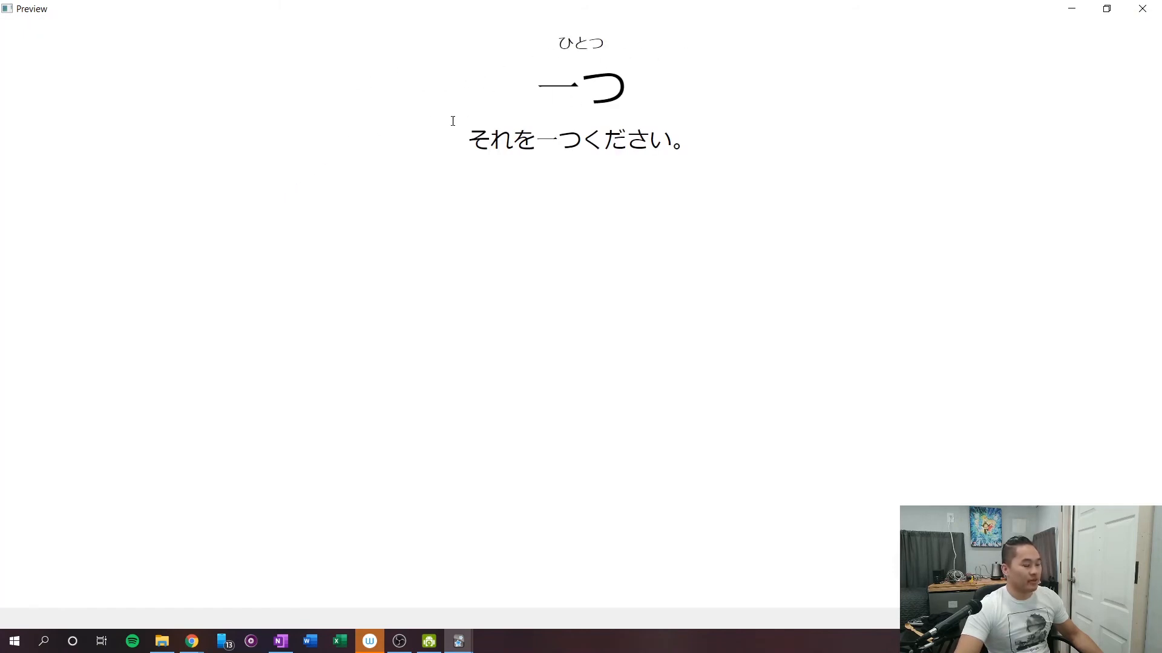
left_click_drag(447, 143, 841, 145)
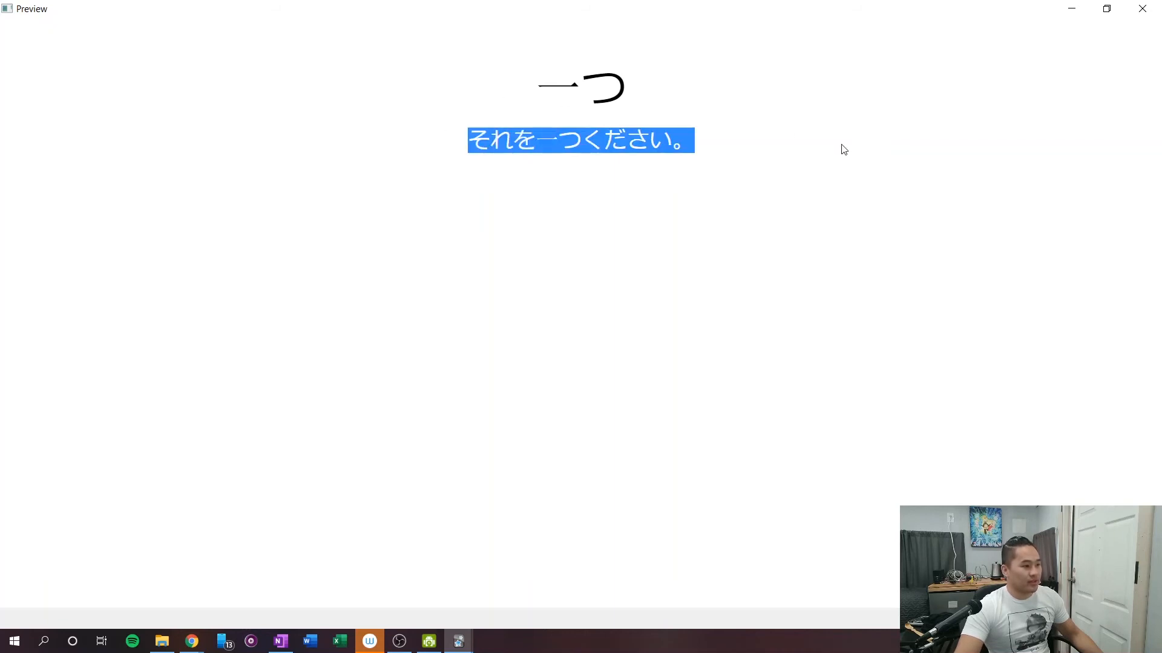
left_click(841, 146)
key("Right")
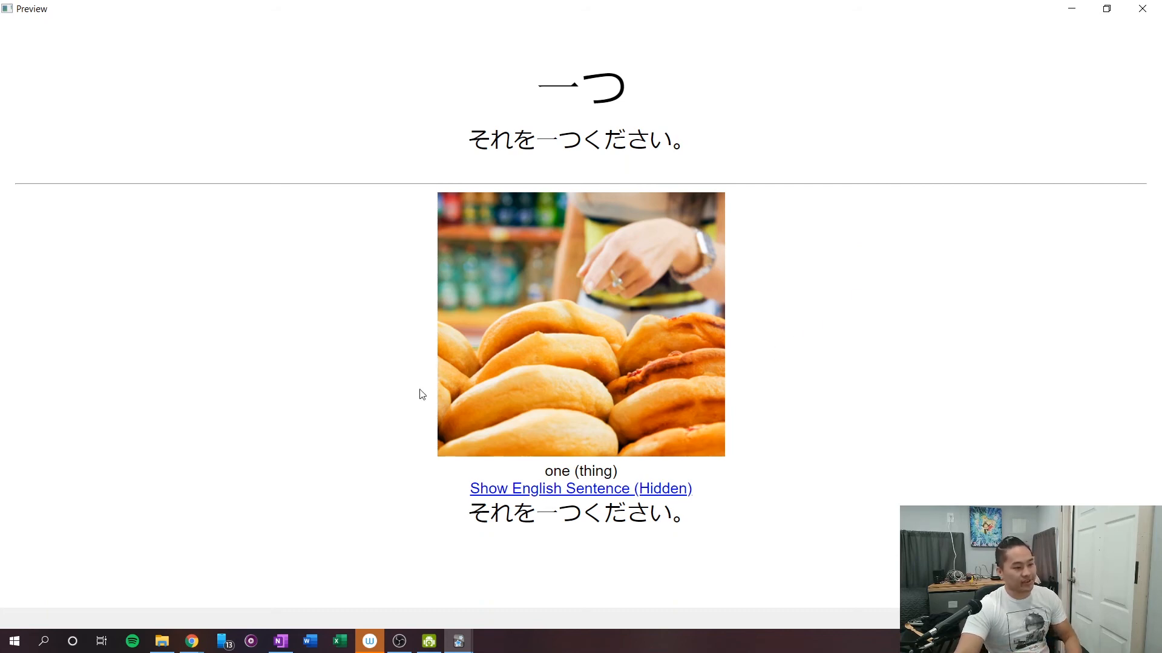
left_click(591, 491)
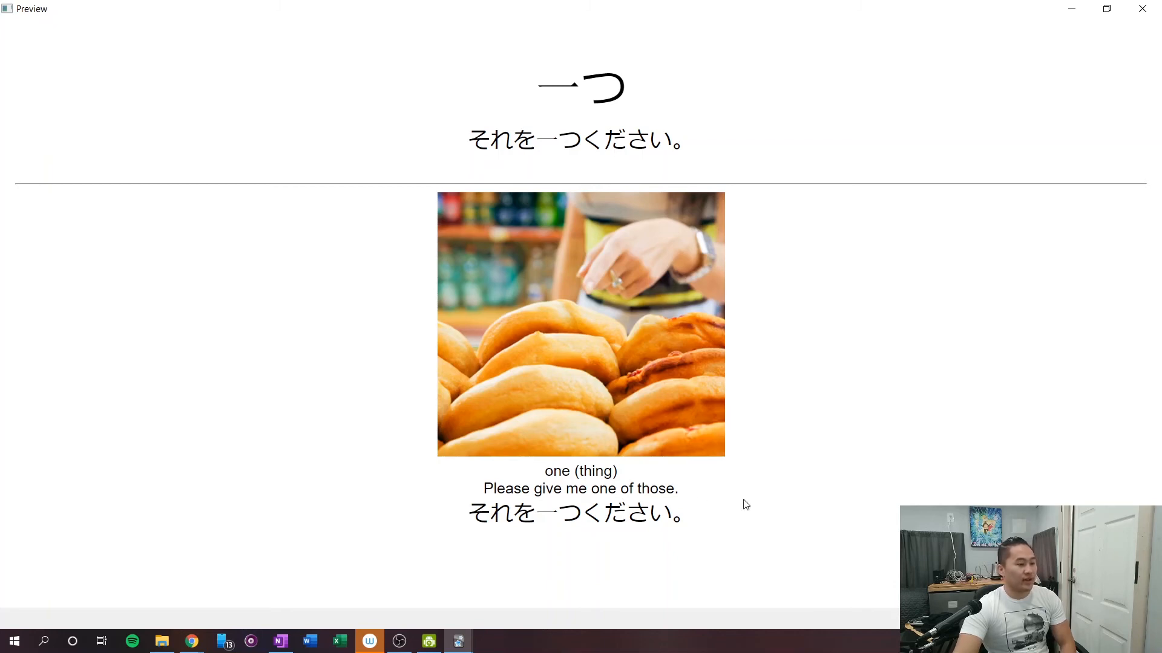
key("Escape")
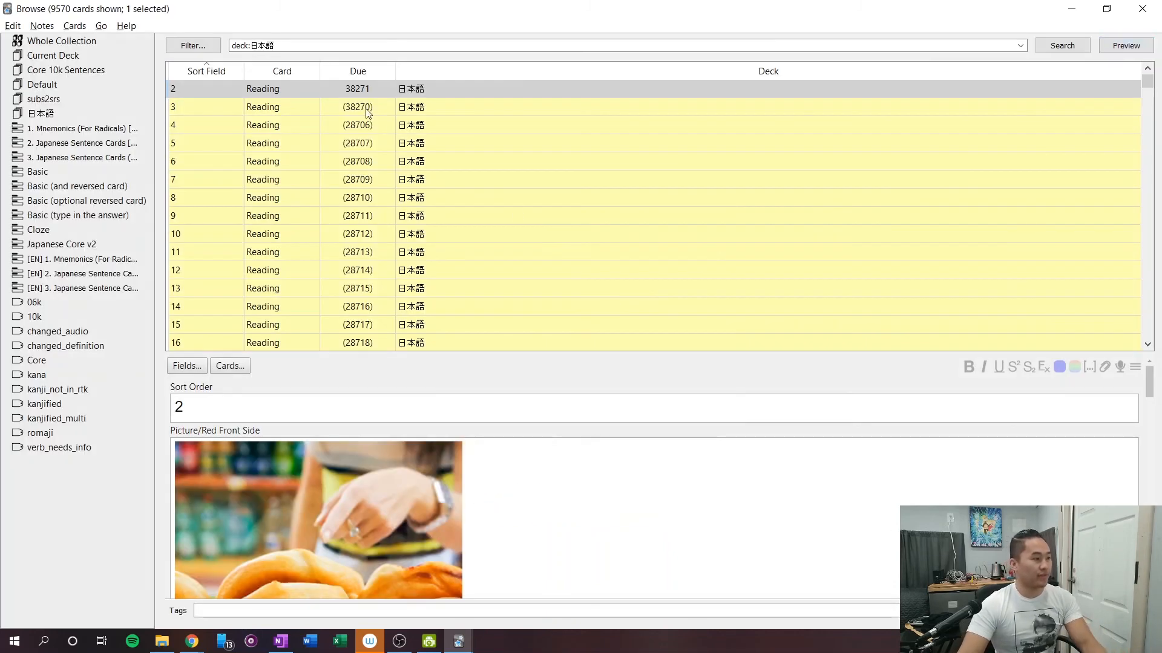
Reopen the note type's card templates and review the front template, shared styling and back preview.
left_click(242, 365)
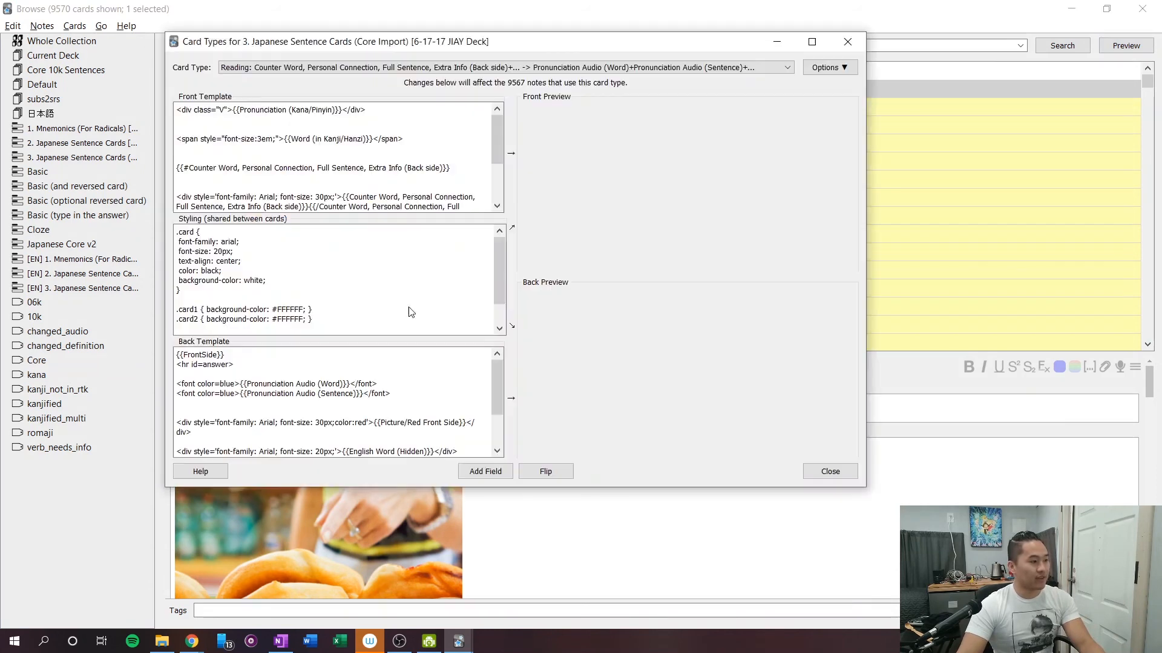
left_click(388, 287)
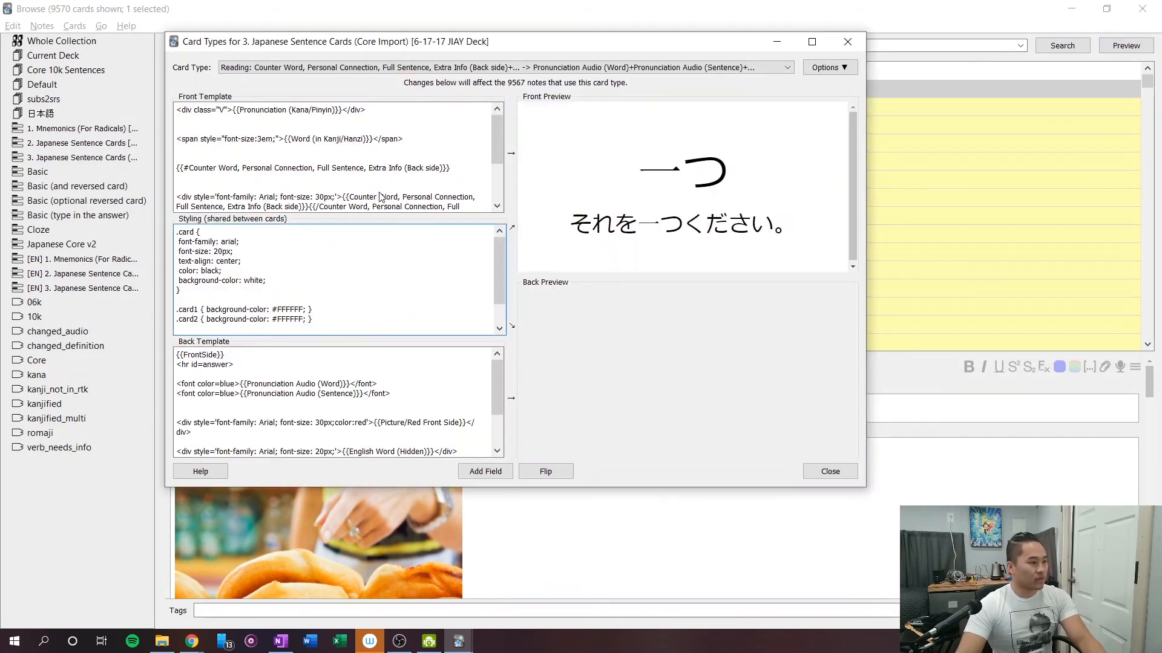
scroll(385, 200, "down", 3)
scroll(380, 285, "down", 2)
scroll(366, 381, "down", 3)
scroll(366, 384, "up", 3)
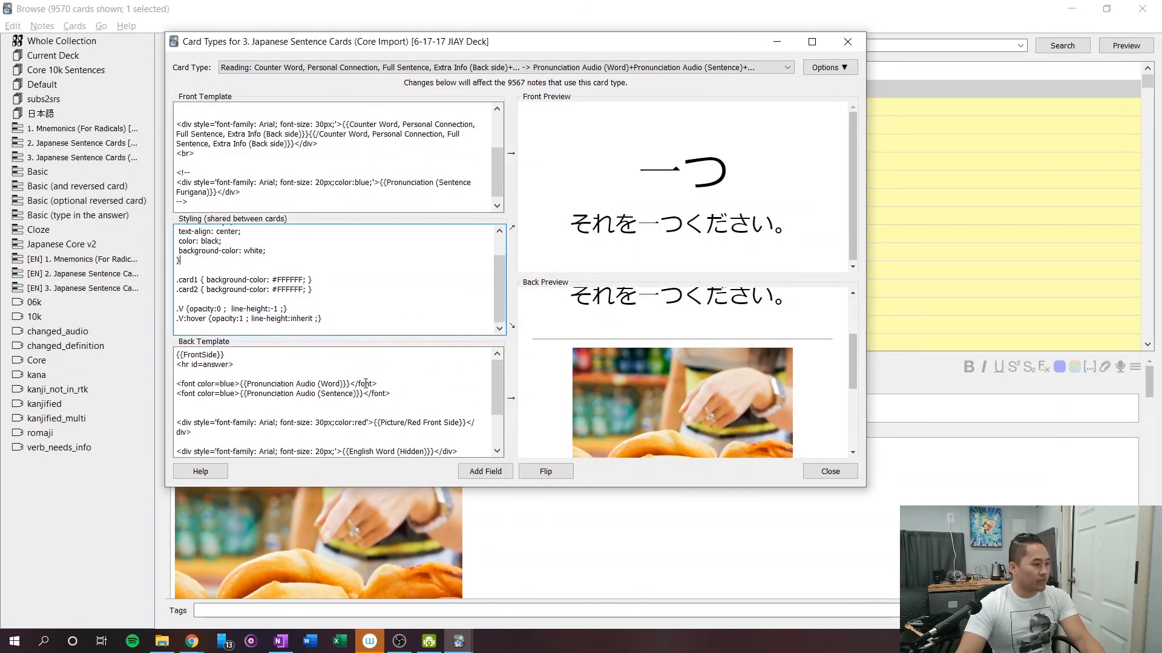
scroll(670, 361, "down", 4)
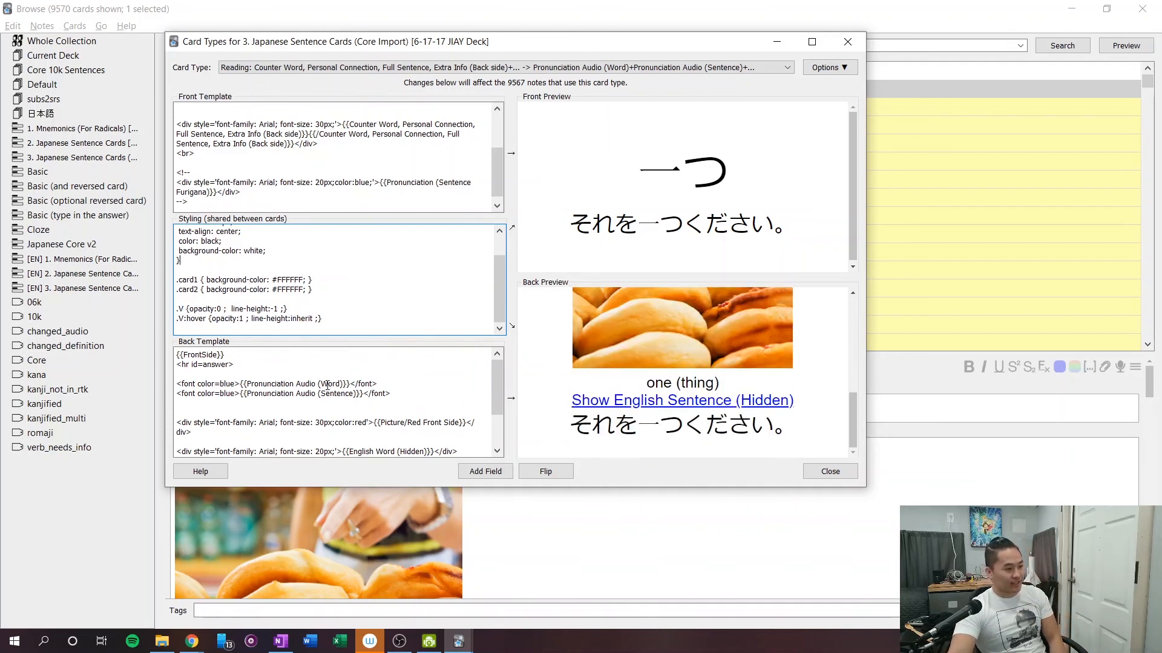
scroll(282, 147, "up", 3)
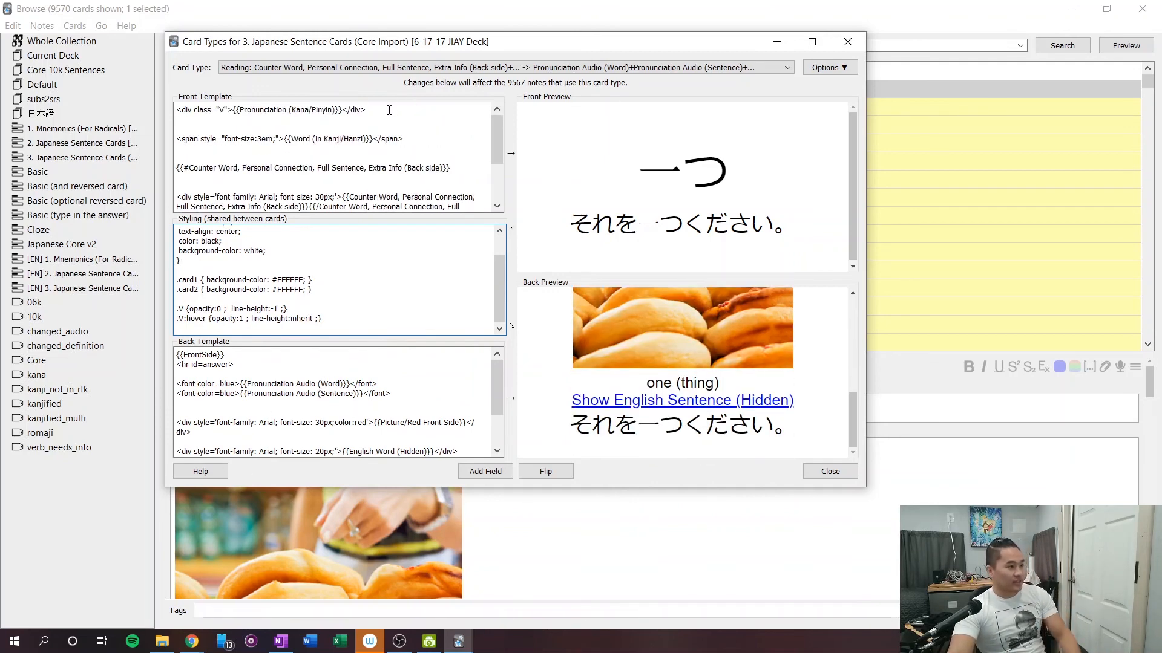
Copy the front template's class "V" Pronunciation (Kana/Pinyin) div onto a new line below the English Word (Hidden) div in the back template.
left_click_drag(414, 107, 97, 108)
key("ctrl+c")
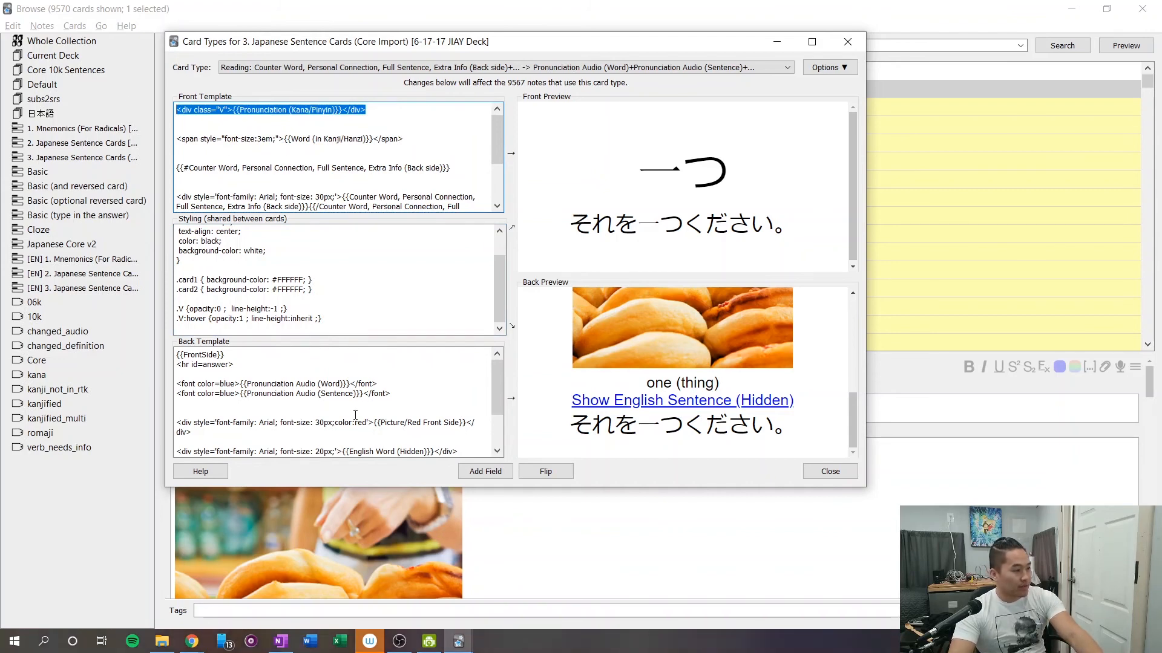
scroll(350, 409, "down", 1)
left_click(350, 405)
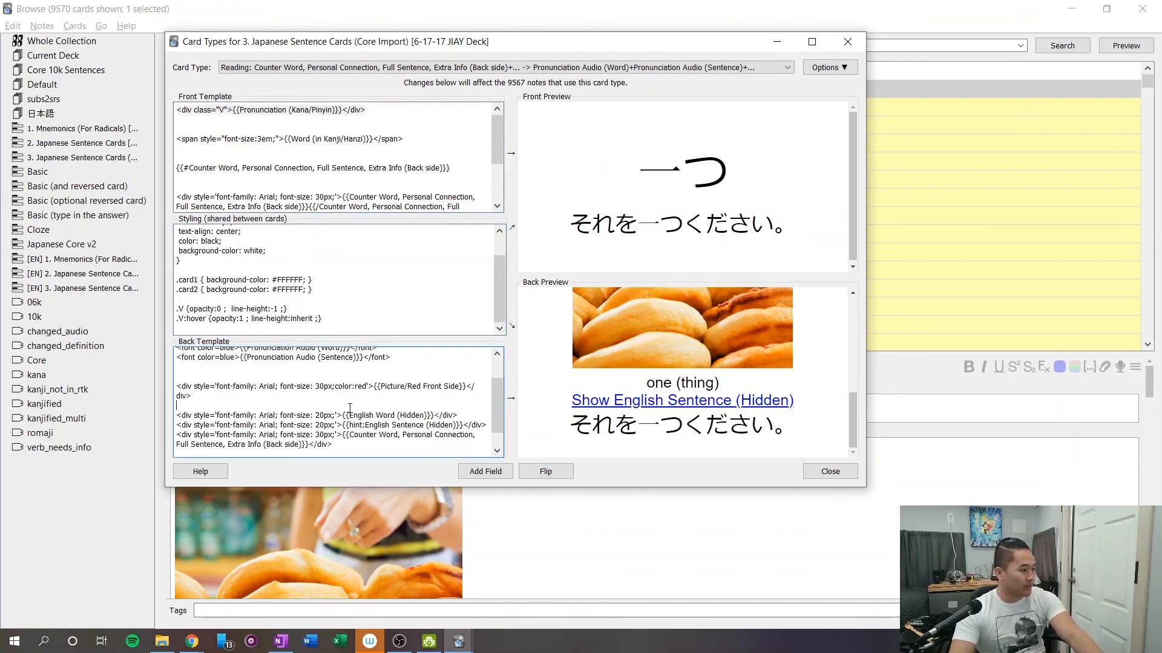
left_click(466, 418)
key("Return")
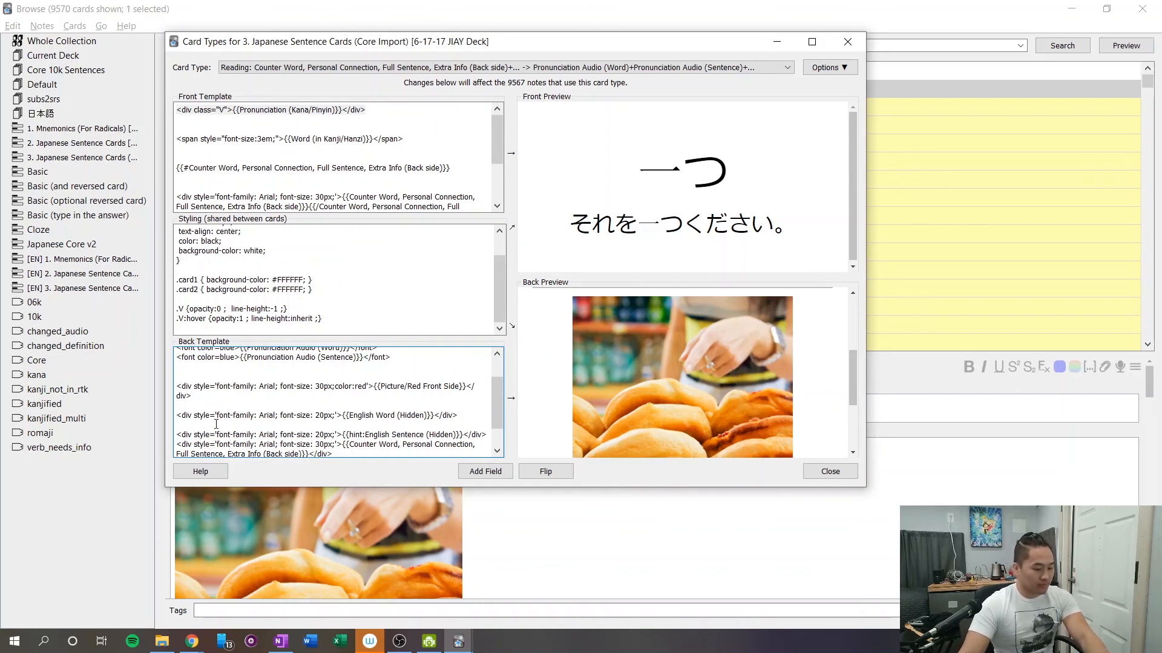
key("ctrl+v")
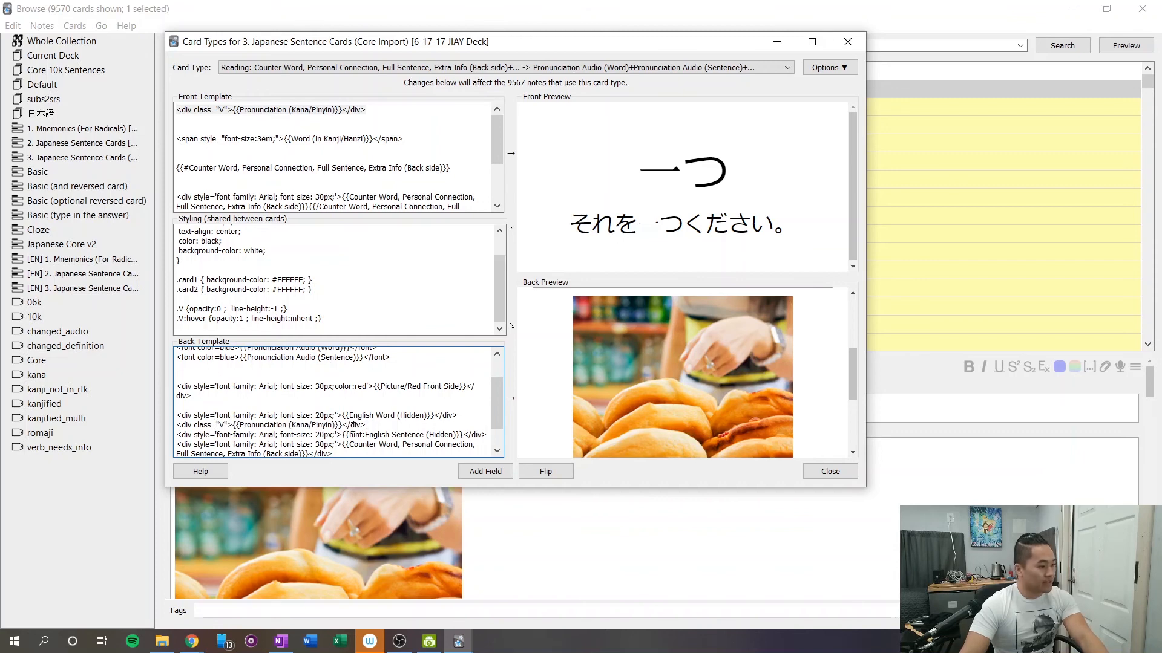
Replace the Pronunciation (Kana/Pinyin) field in the back template's class "V" div with {{English Sentence (Hidden)}}, without the hint: prefix.
left_click_drag(347, 434, 458, 435)
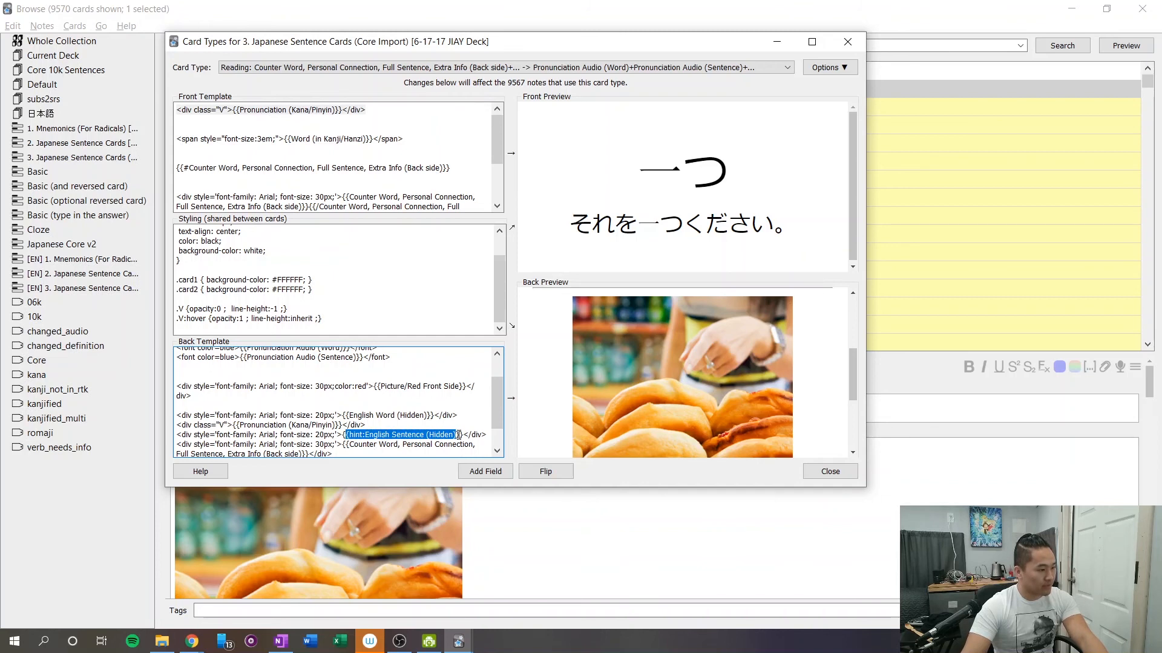
left_click_drag(458, 435, 460, 436)
key("ctrl+c")
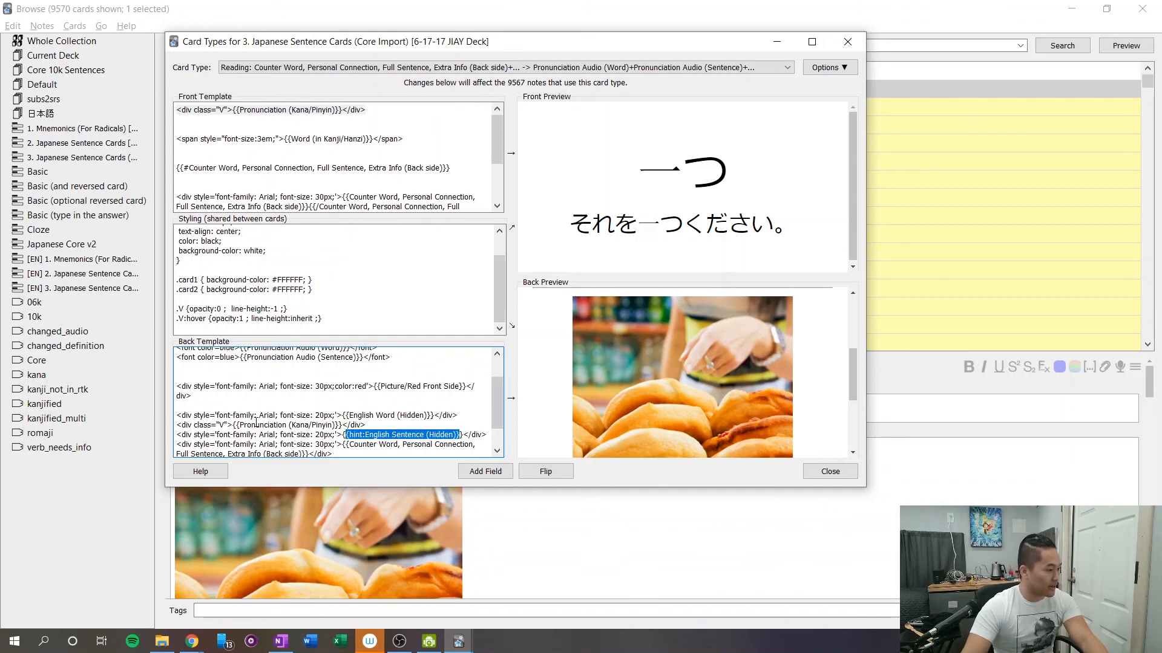
left_click(256, 423)
left_click_drag(237, 425, 340, 423)
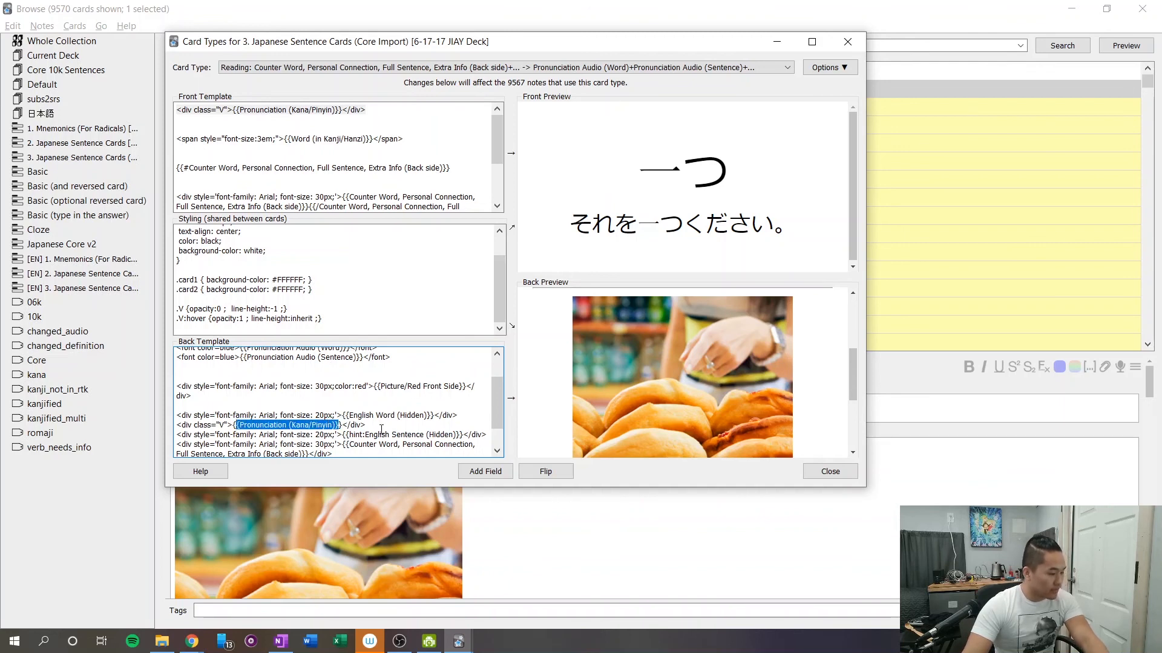
key("ctrl+v")
left_click_drag(261, 426, 257, 425)
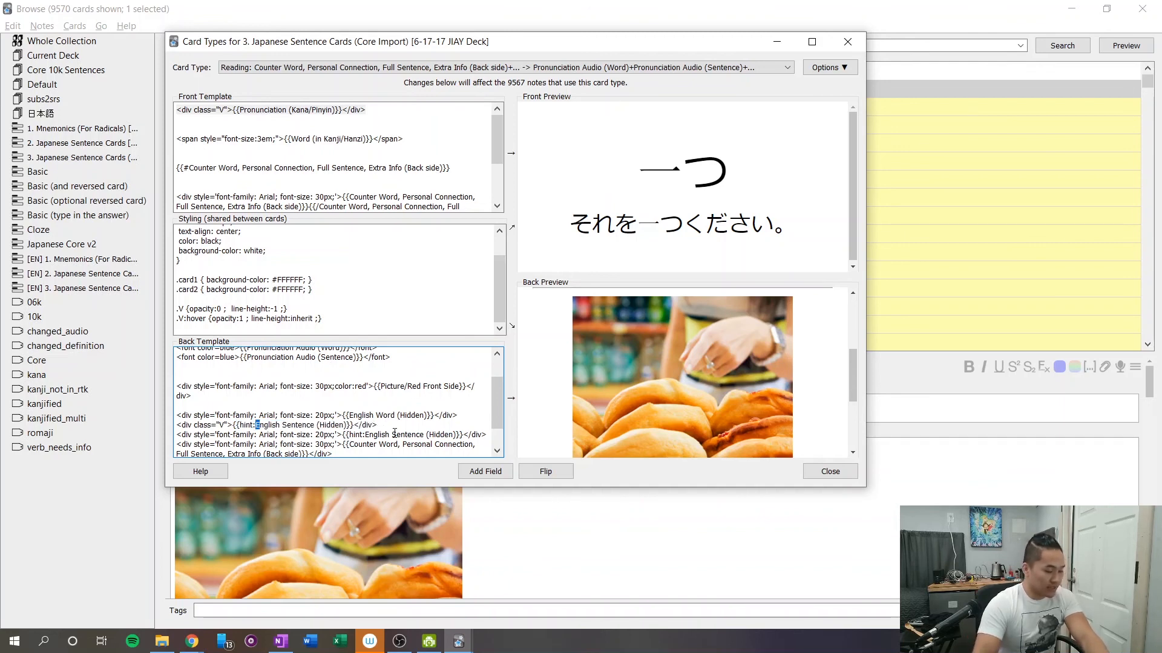
key("Left")
key("BackSpace")
key("BackSpace")
key("BackSpace")
key("BackSpace")
key("BackSpace")
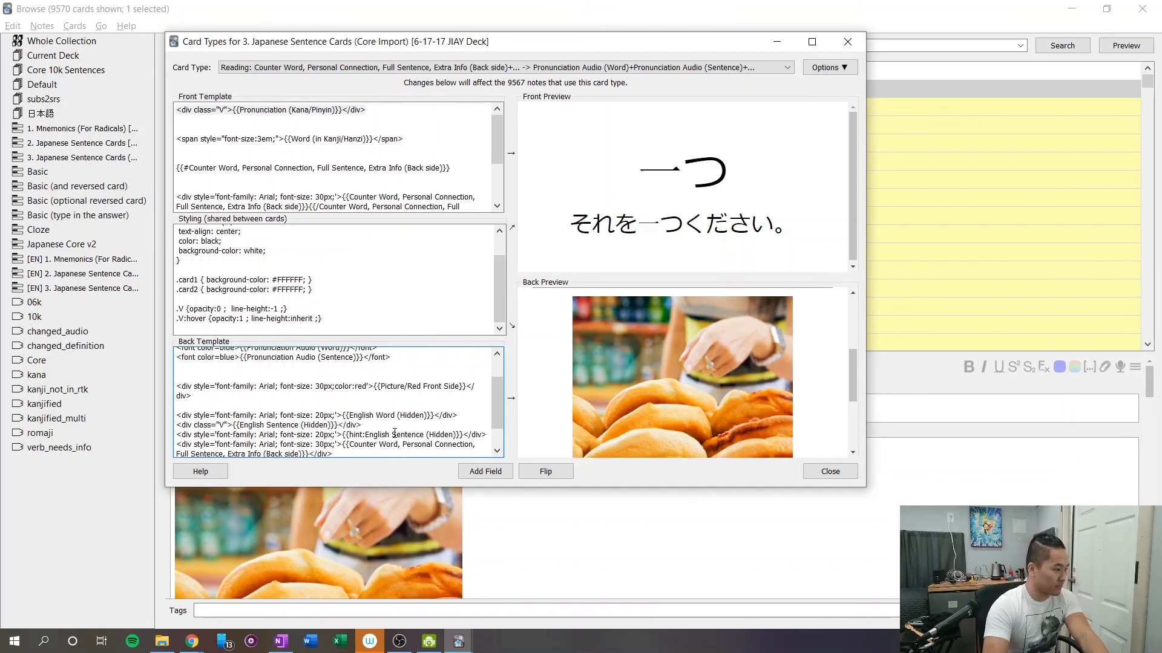
Delete the 20px hint:English Sentence (Hidden) div from the back template and check the back preview.
left_click_drag(489, 433, 140, 438)
key("BackSpace")
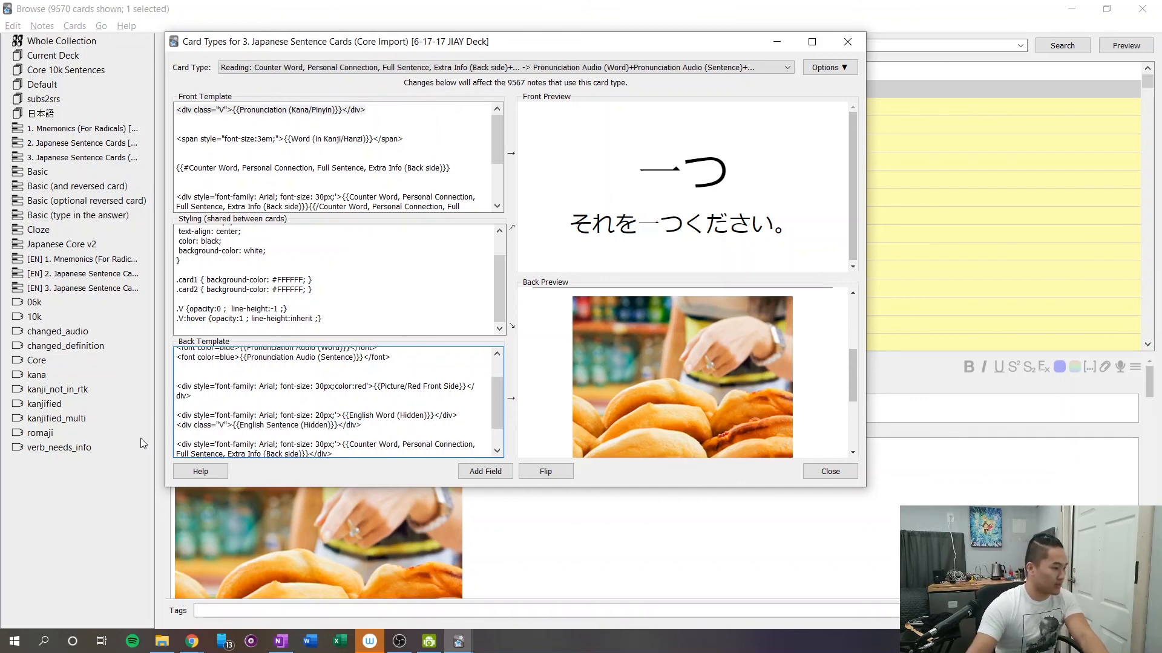
scroll(780, 404, "down", 3)
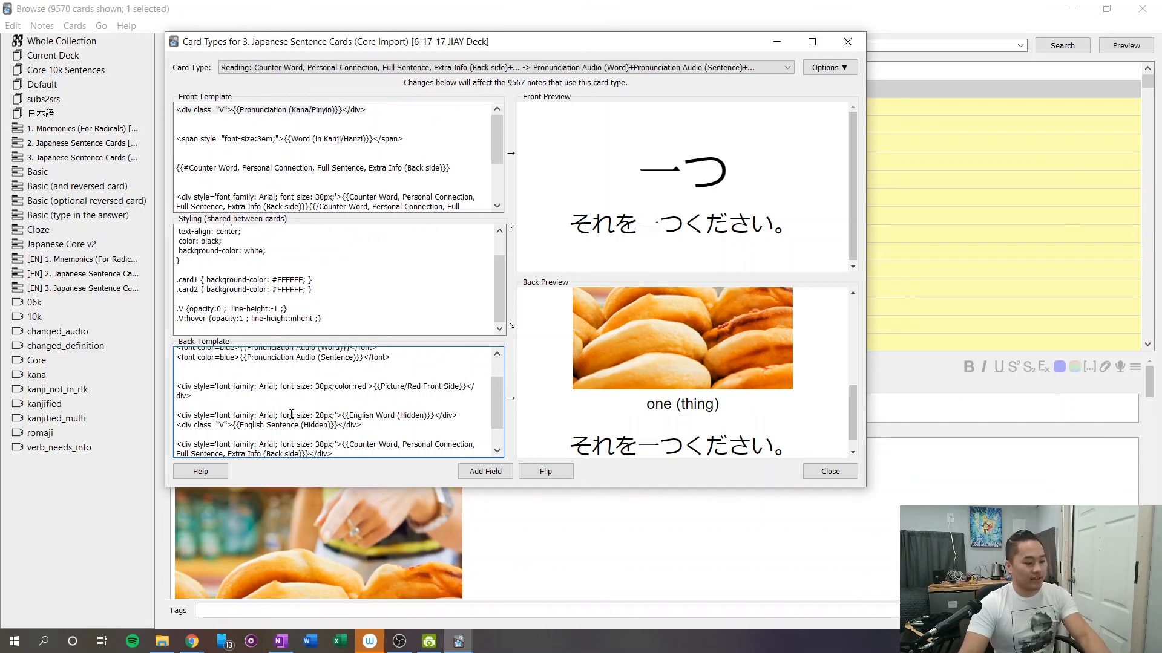
Undo the English sentence edits in the back template and reveal the hidden English sentence in the back preview.
key("ctrl+z")
key("ctrl+z")
key("ctrl+z")
key("ctrl+z")
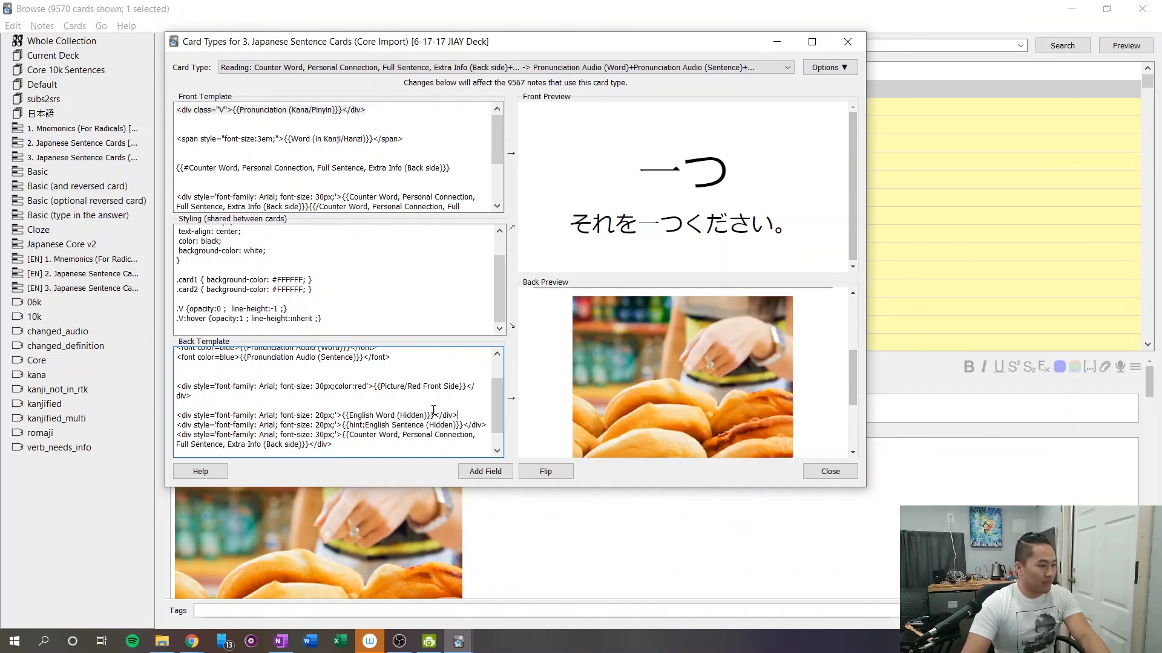
scroll(611, 367, "down", 3)
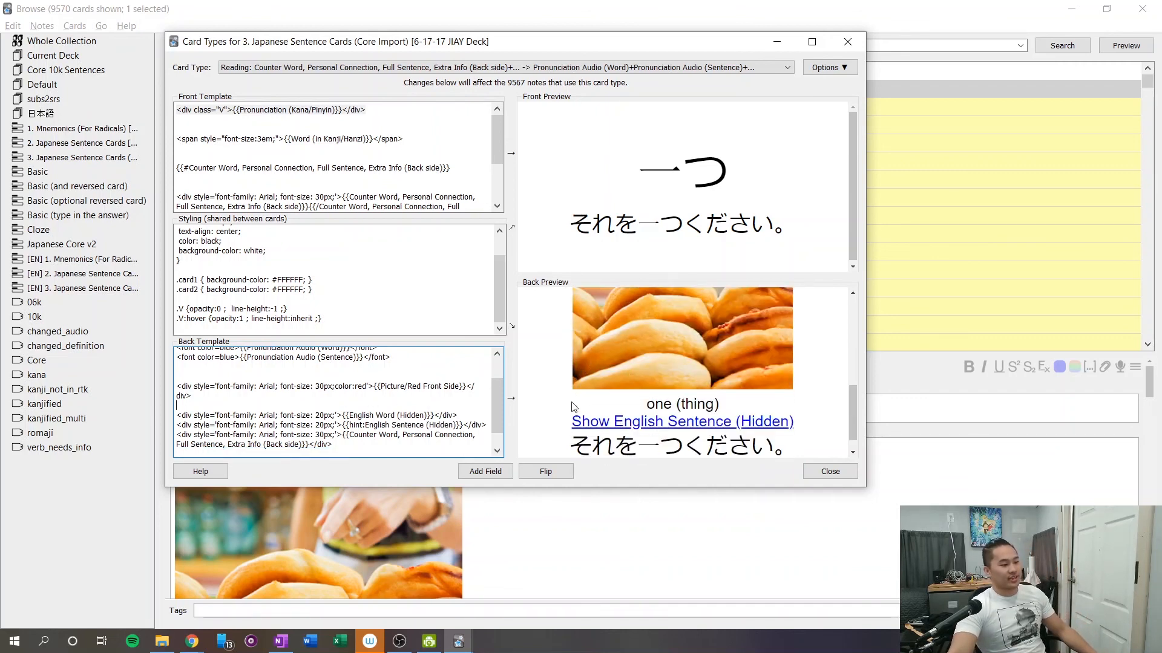
left_click(638, 424)
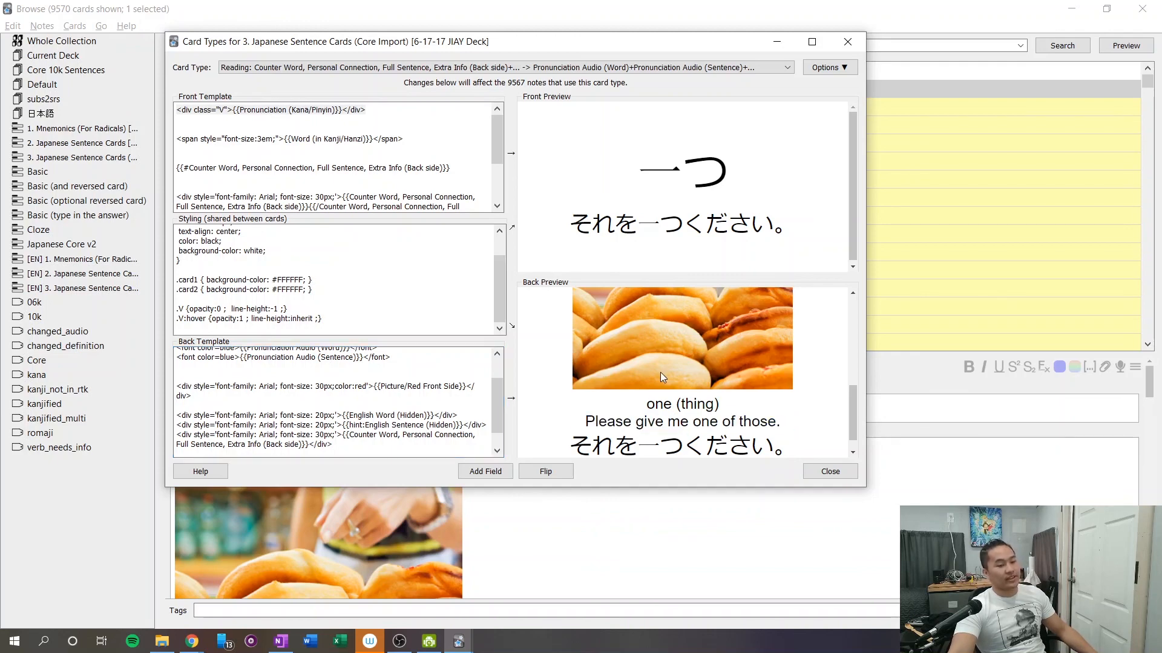